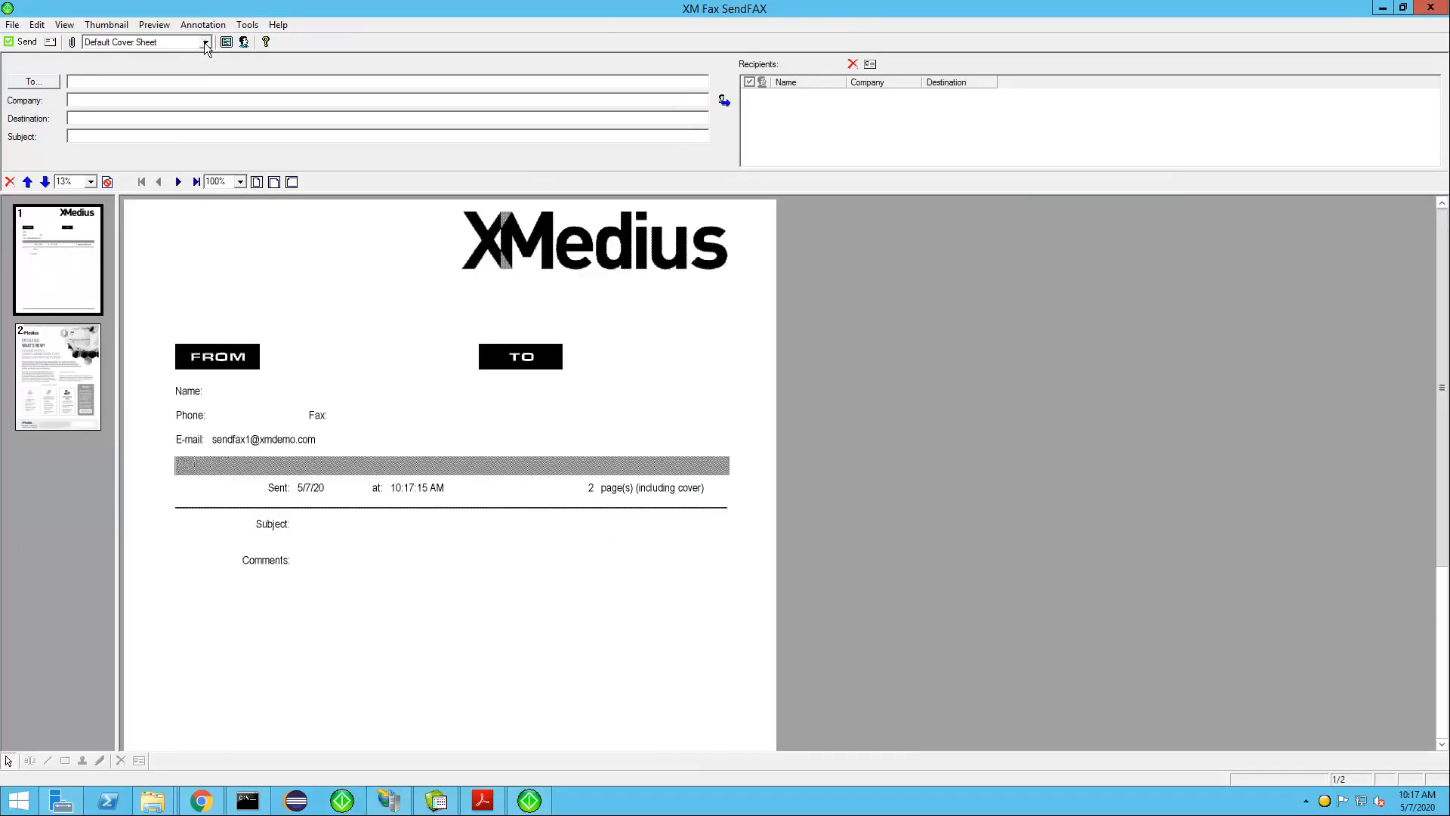
# Preview the fax with the Basic02.cse cover sheet and with No Cover Sheet, and return to the Default Cover Sheet
pyautogui.click(143, 44)
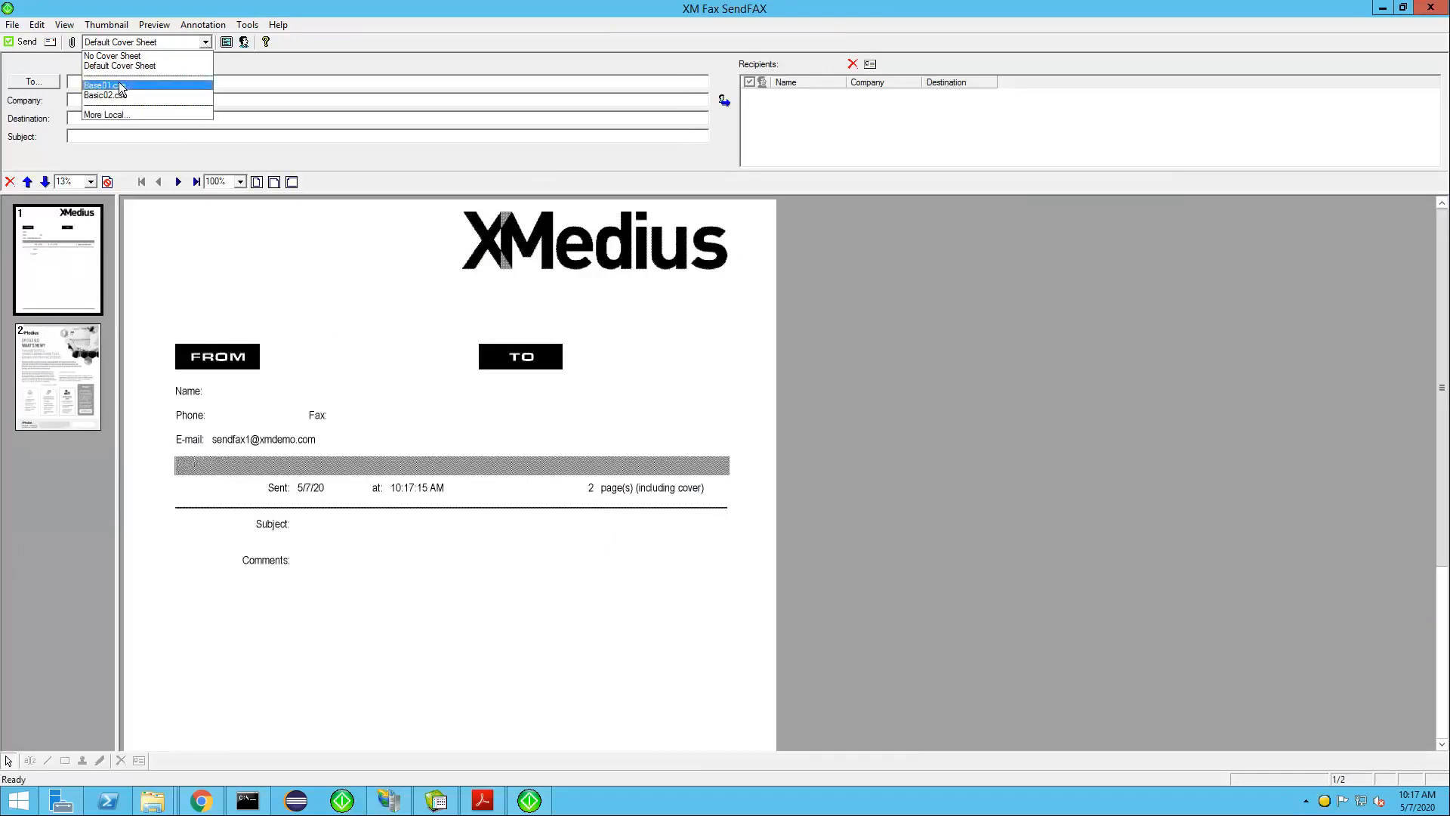
pyautogui.click(120, 95)
pyautogui.click(168, 42)
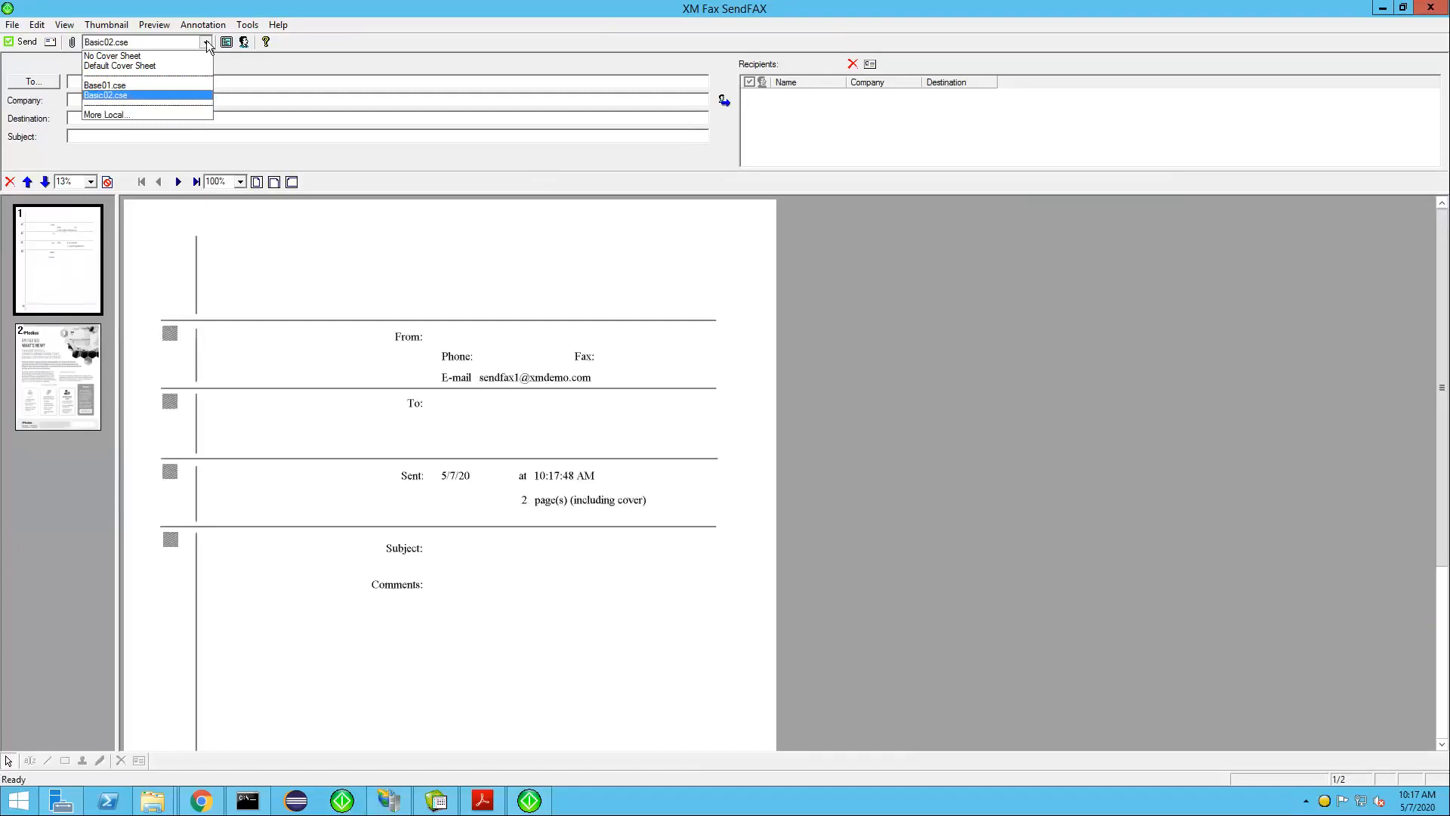
pyautogui.click(134, 58)
pyautogui.click(143, 43)
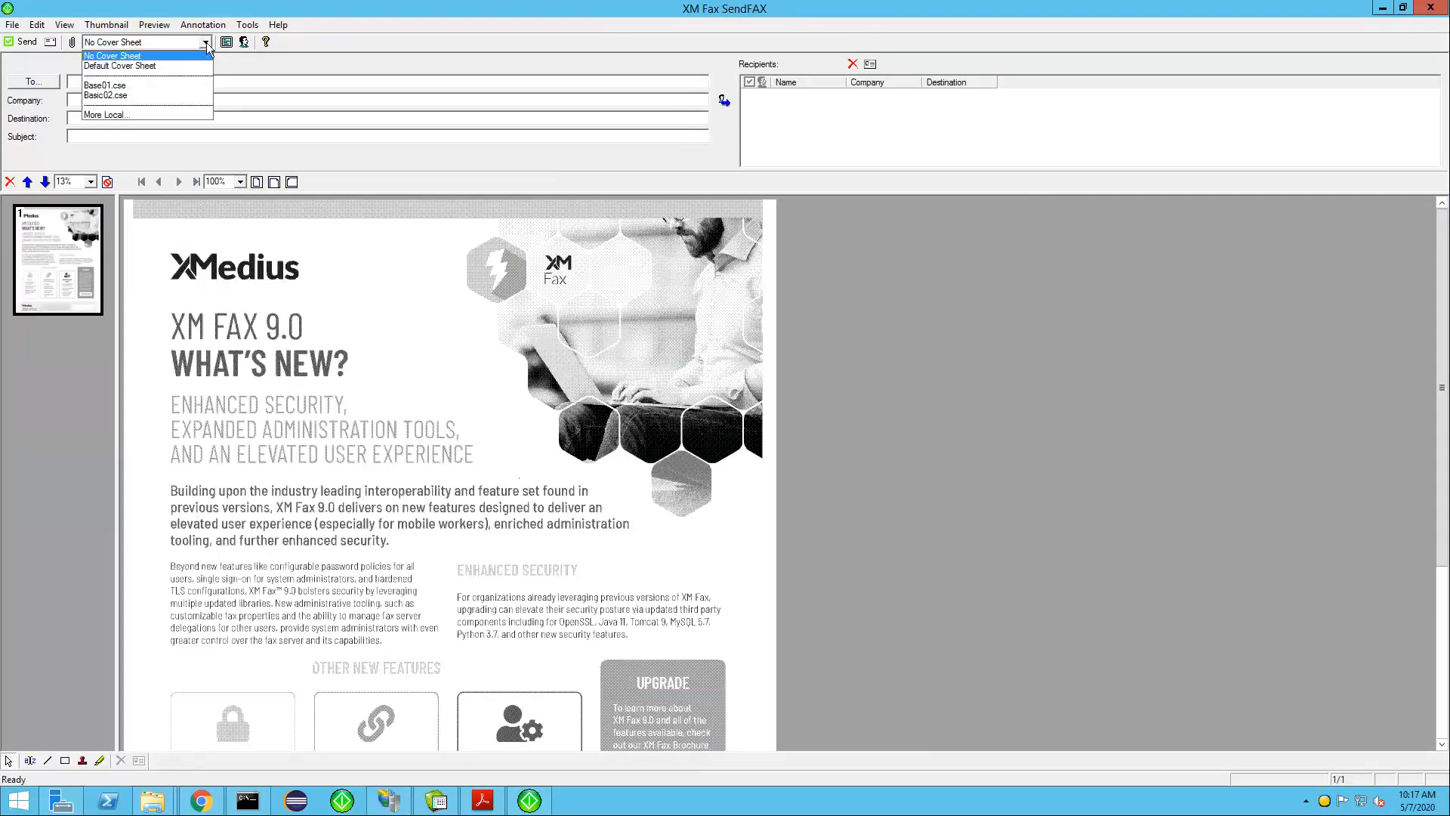
pyautogui.click(124, 67)
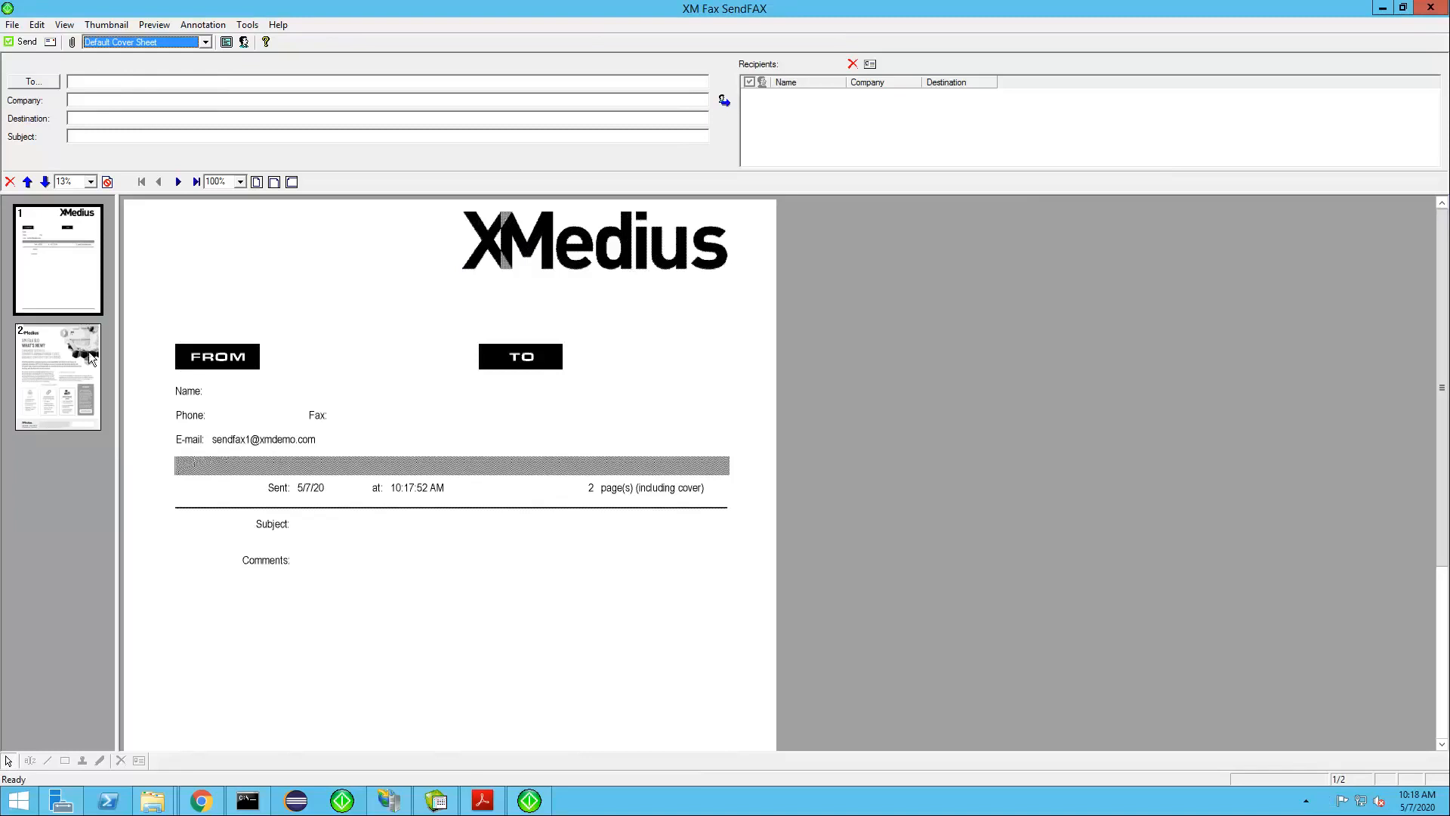
pyautogui.click(79, 375)
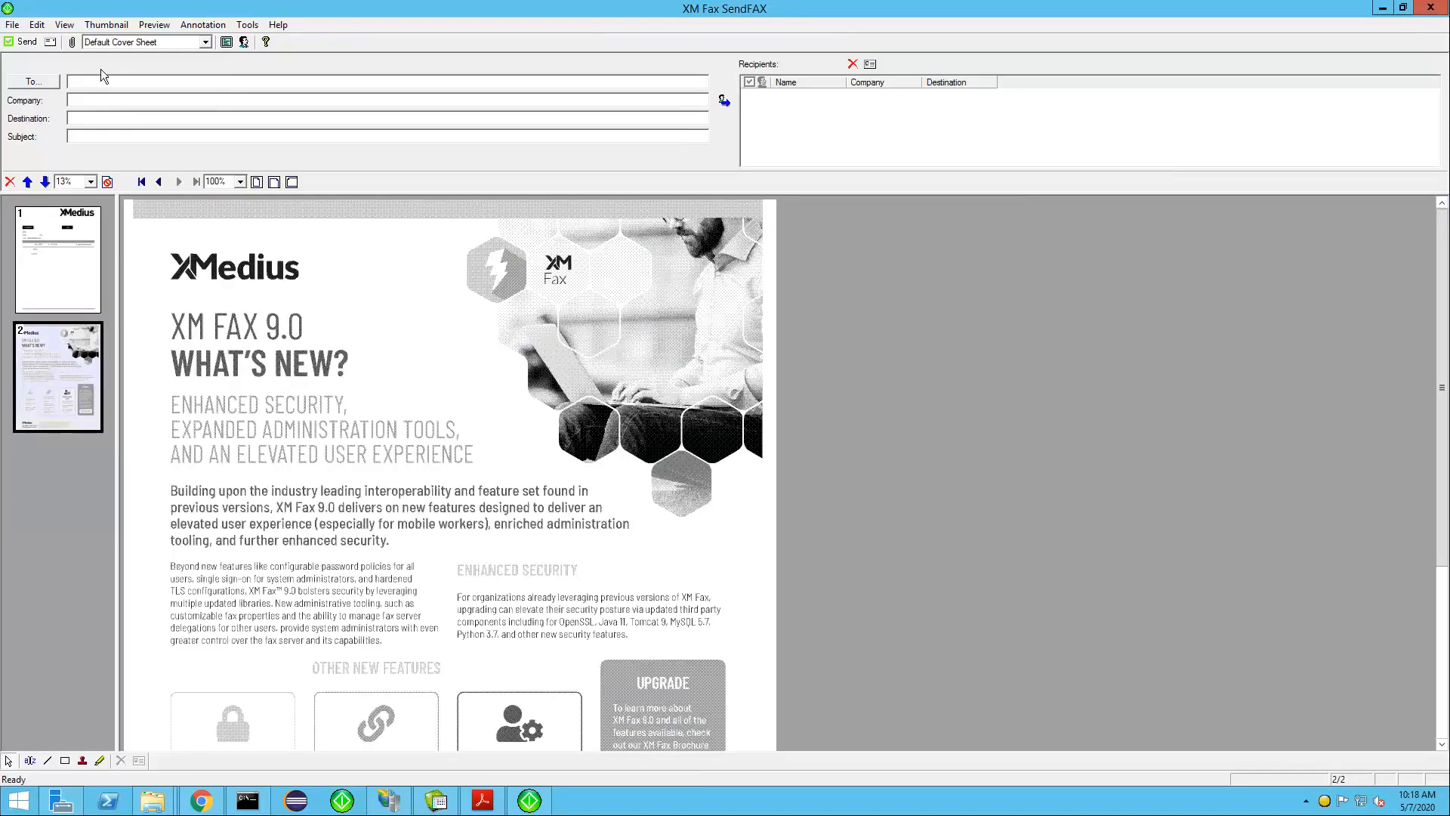
# Search the Web Phone Book for "ant" and add the first matching contact as the fax recipient
pyautogui.click(43, 79)
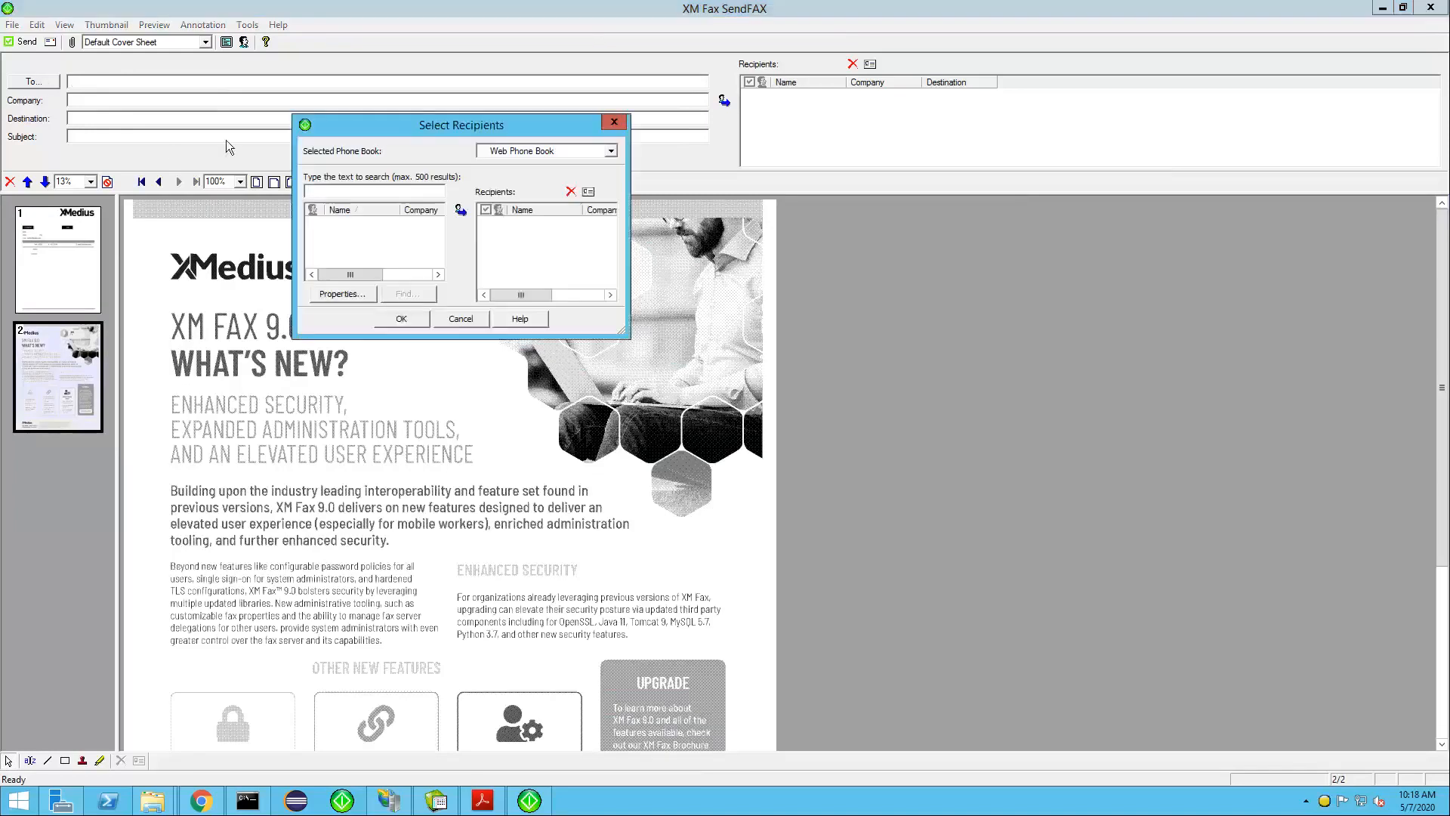
pyautogui.click(612, 152)
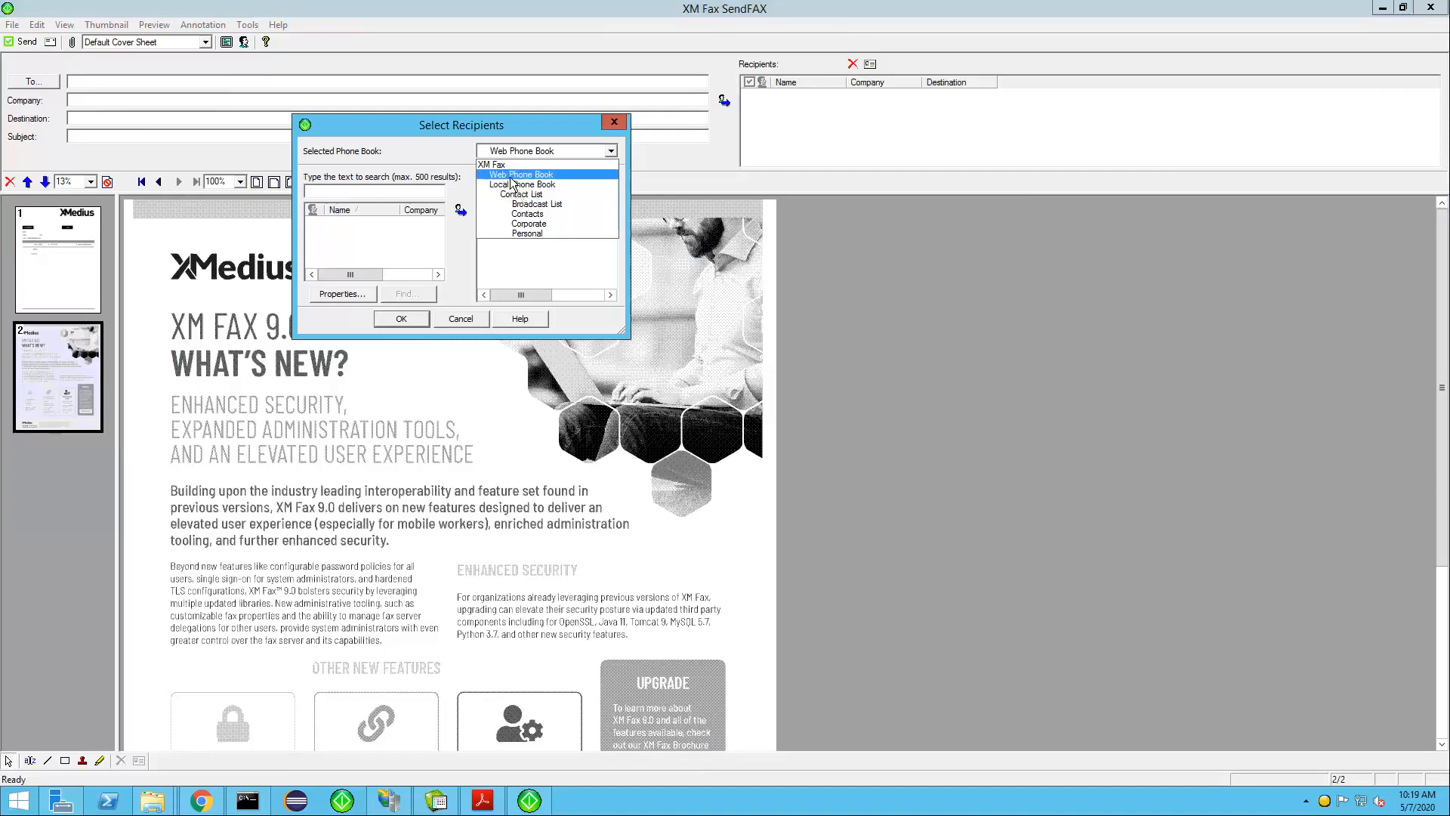
pyautogui.click(521, 174)
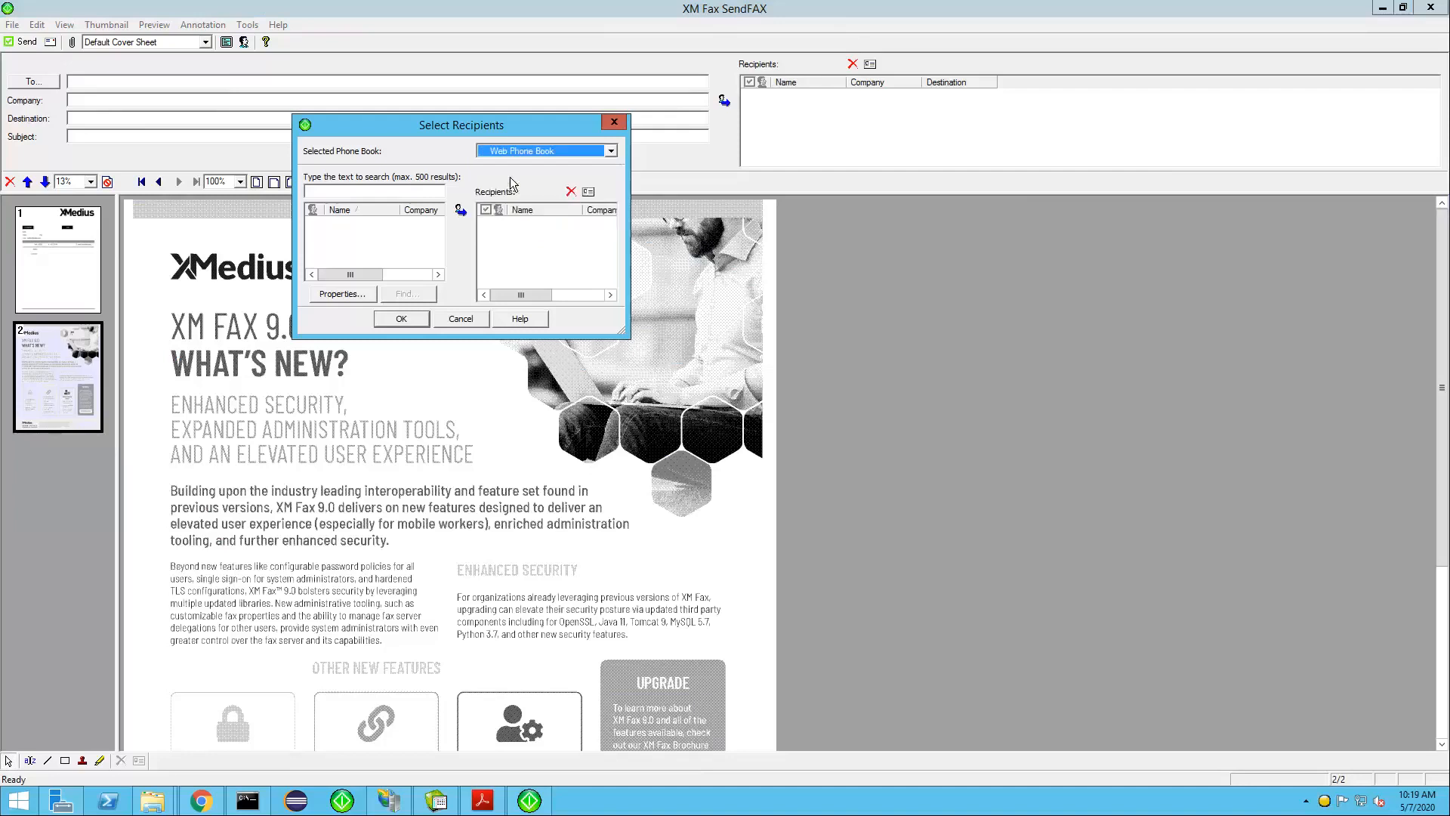
pyautogui.click(329, 190)
pyautogui.write('an')
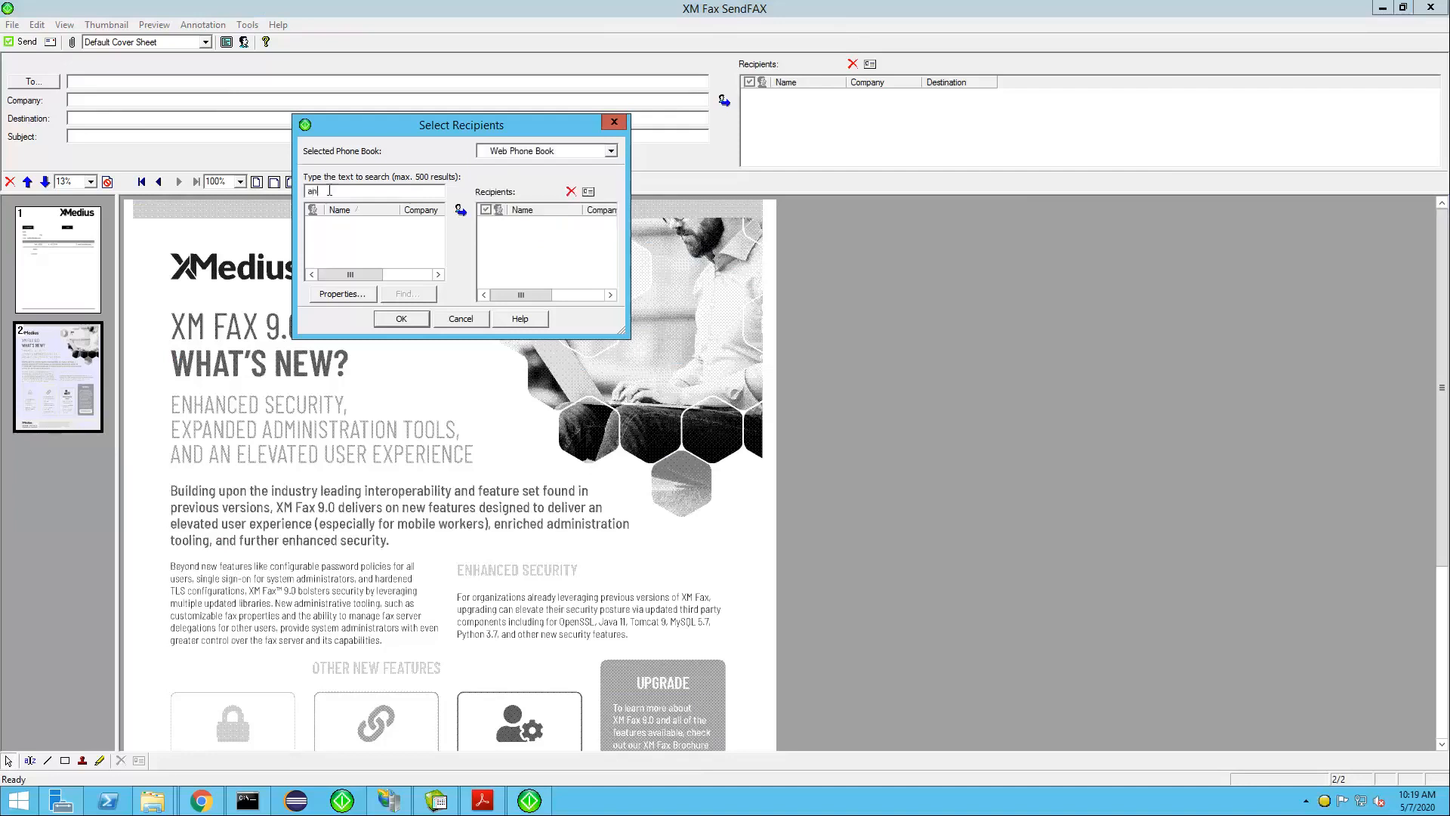
pyautogui.write('t')
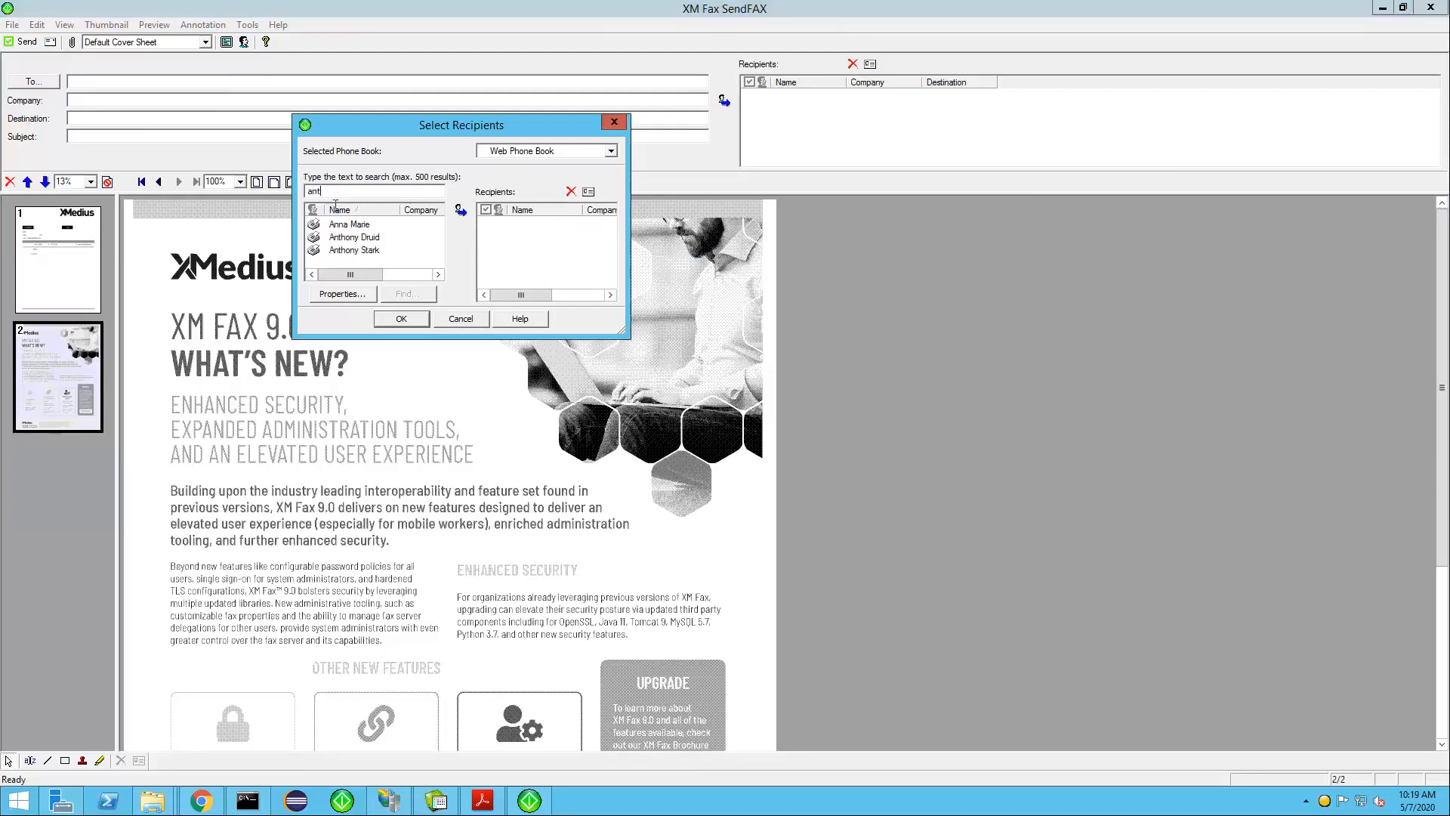
pyautogui.doubleClick(351, 225)
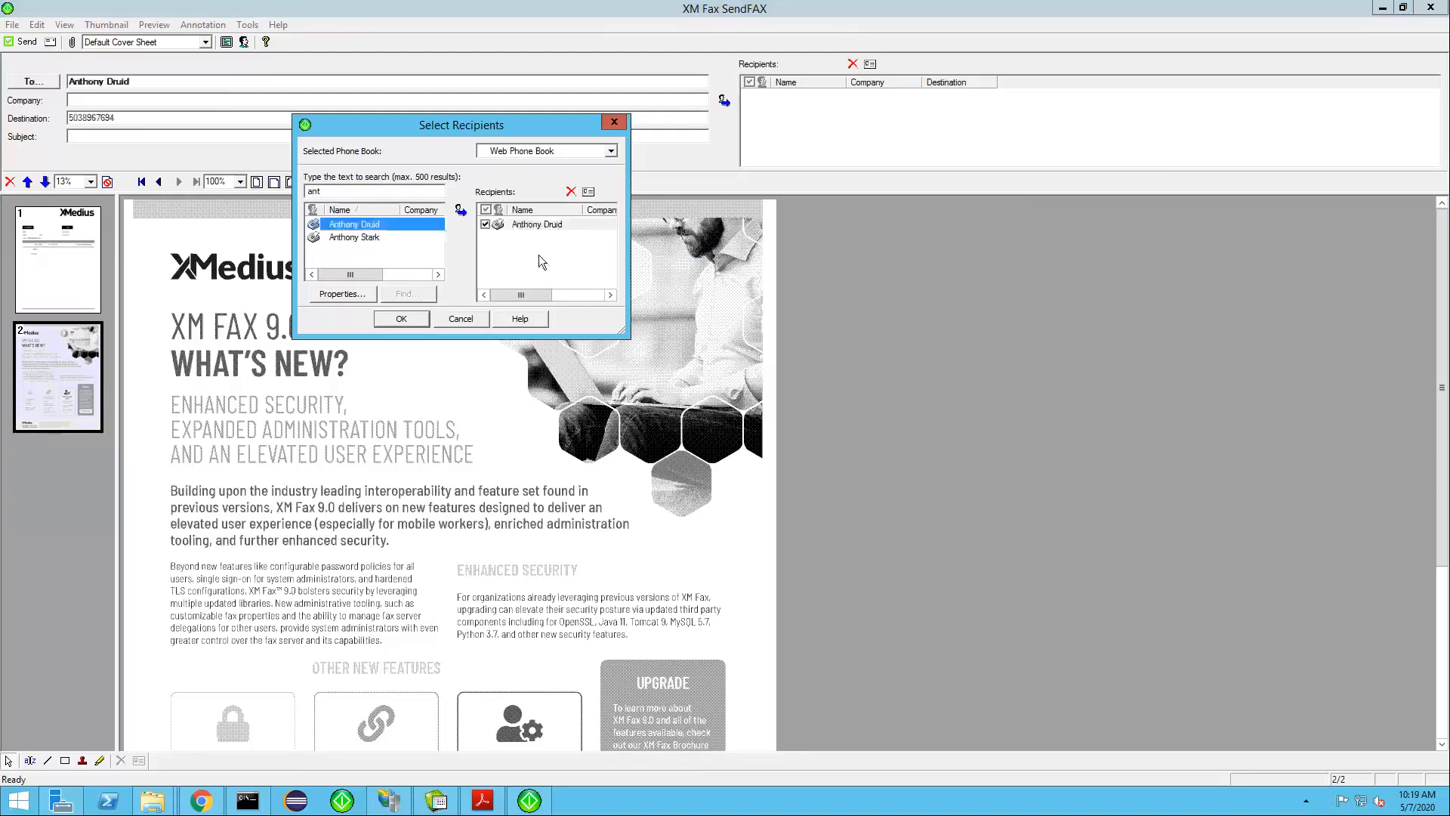
pyautogui.click(398, 323)
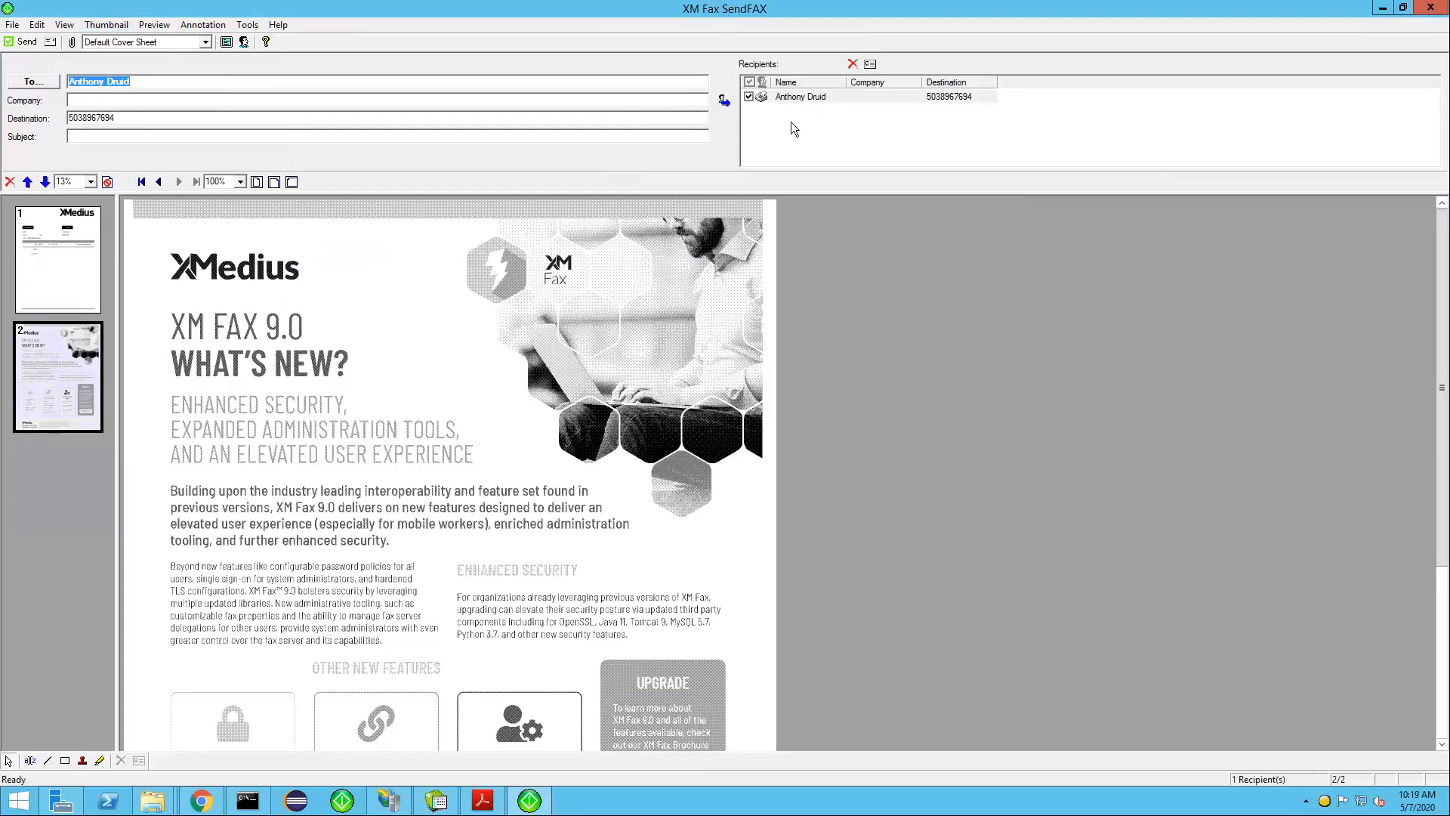
# Check the cover sheet and brochure pages, and set the fax subject to "test"
pyautogui.click(84, 260)
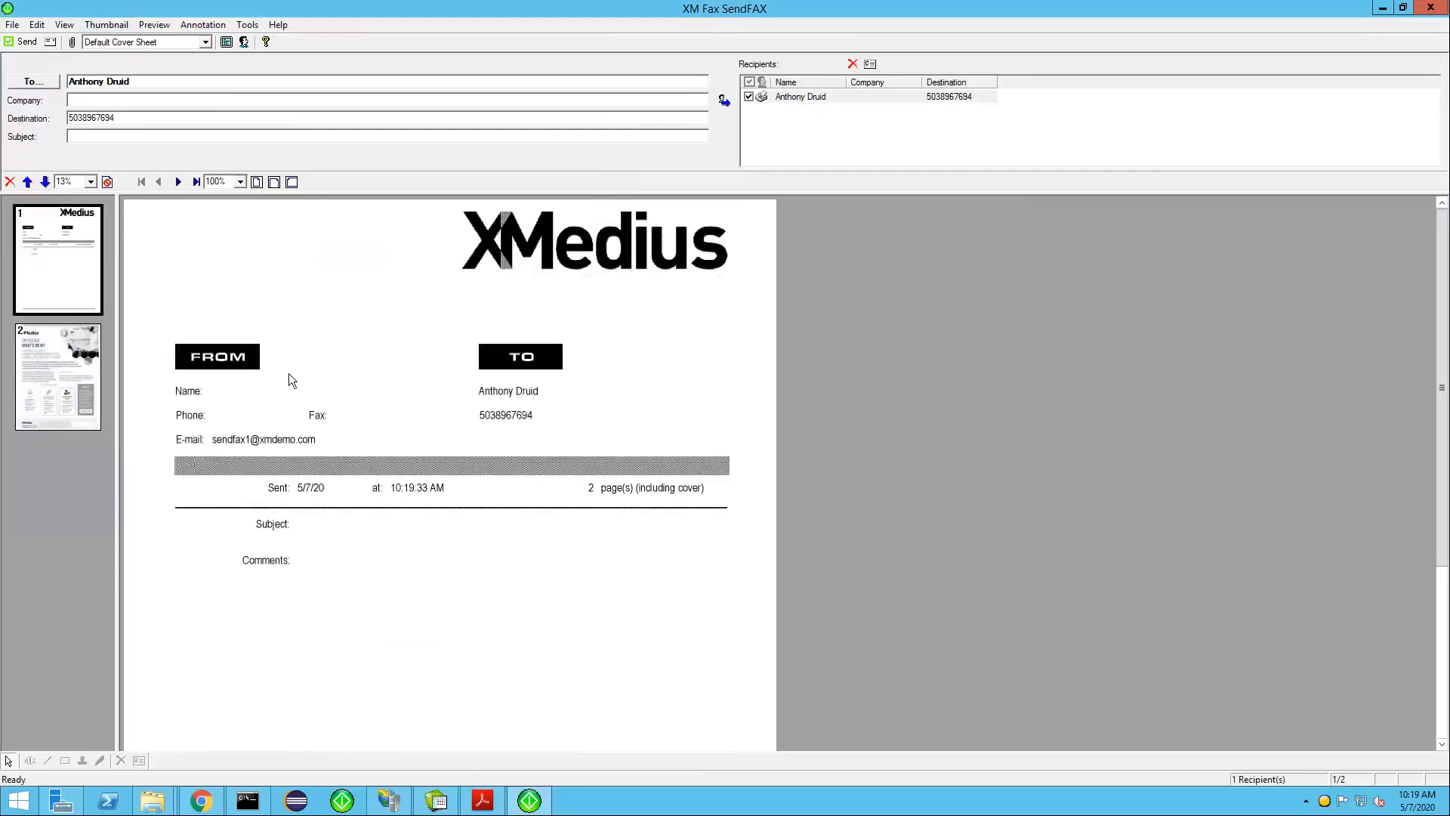
pyautogui.click(71, 408)
pyautogui.click(130, 140)
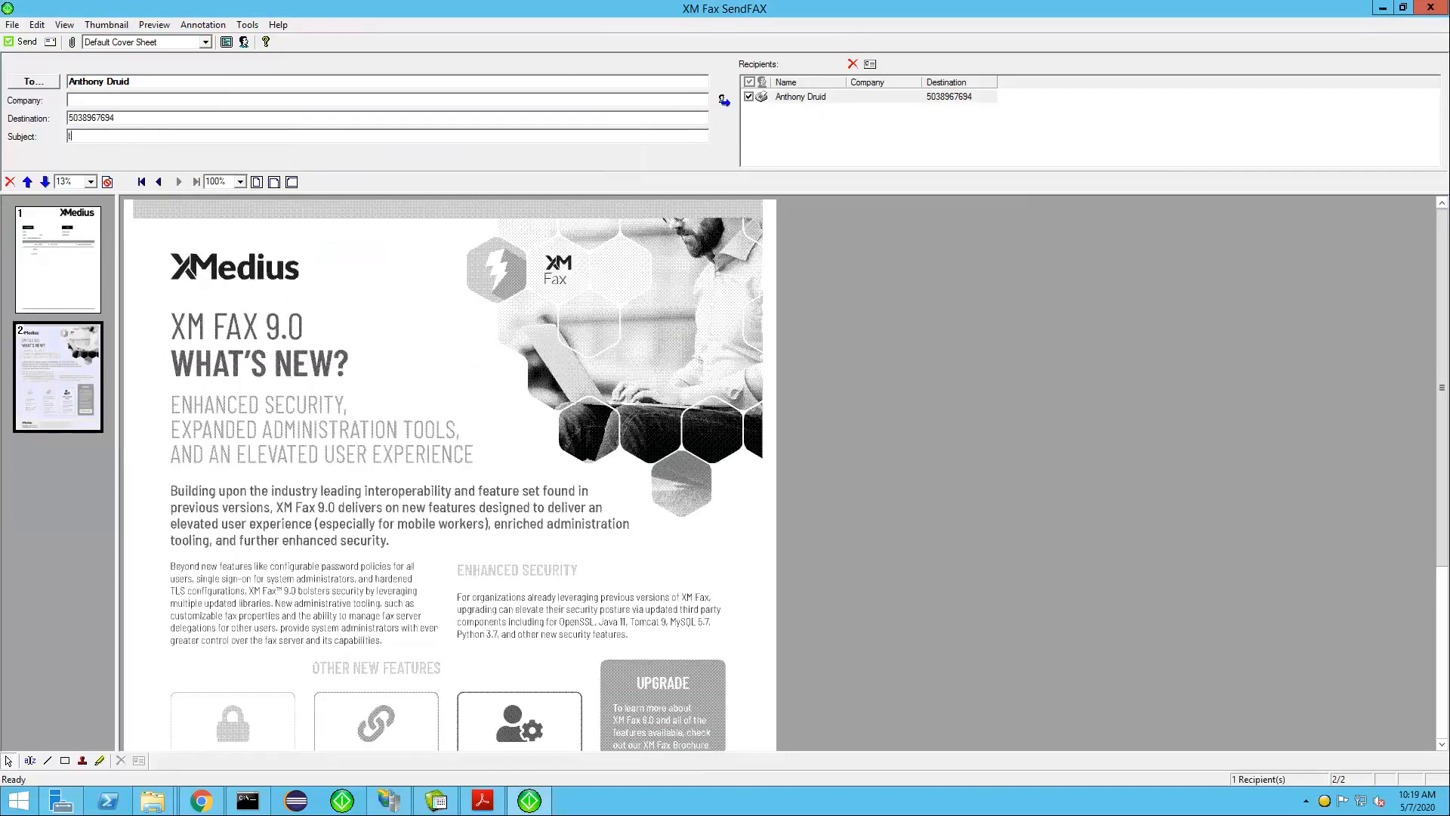
pyautogui.write('test')
# Enter the comment "Please review" on the cover sheet
pyautogui.click(66, 260)
pyautogui.click(343, 558)
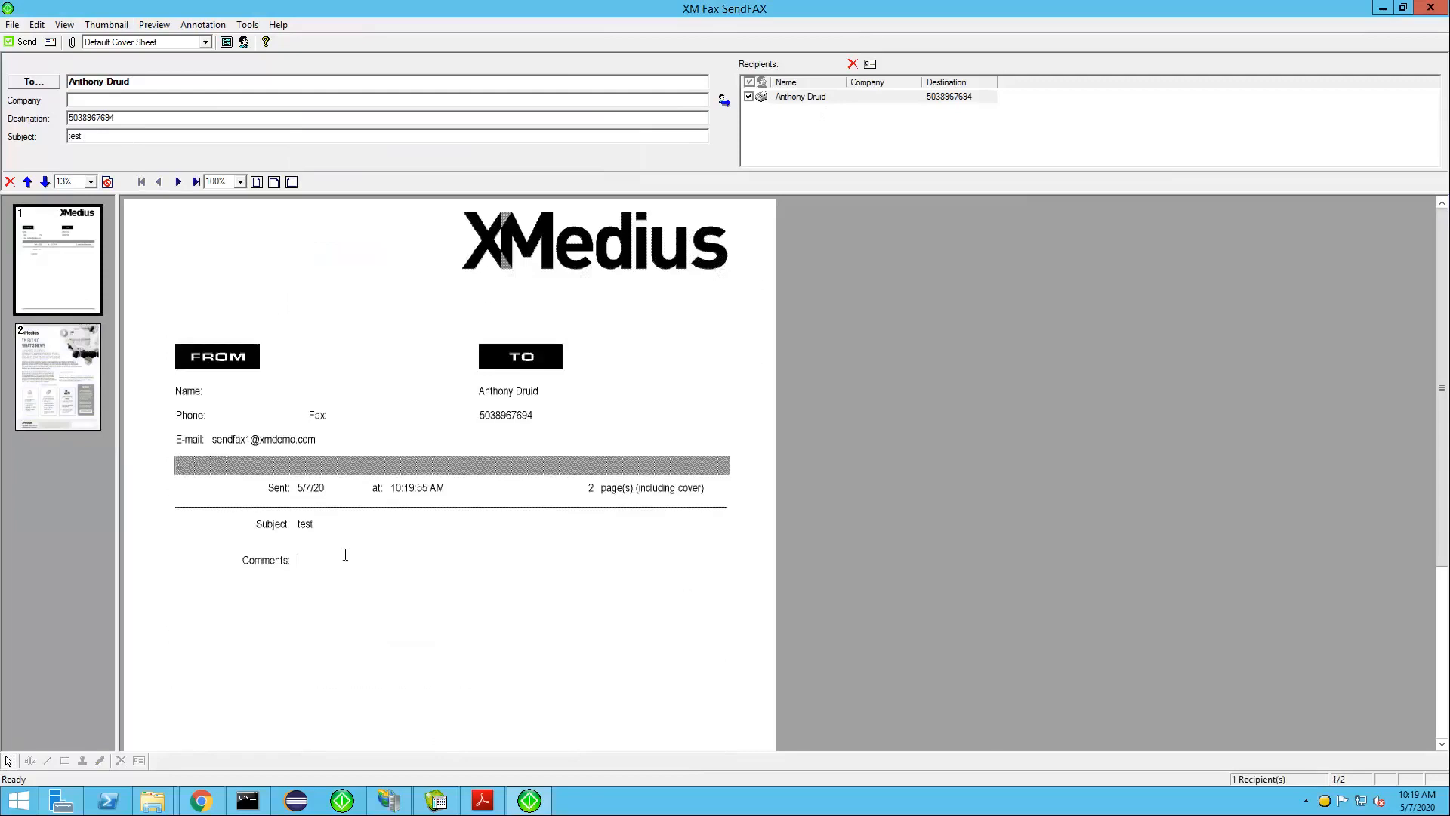
pyautogui.write('Please review')
# Attach DEMO Purchase Order.docx from Demo Documents and move it ahead of the brochure as page 2
pyautogui.click(41, 371)
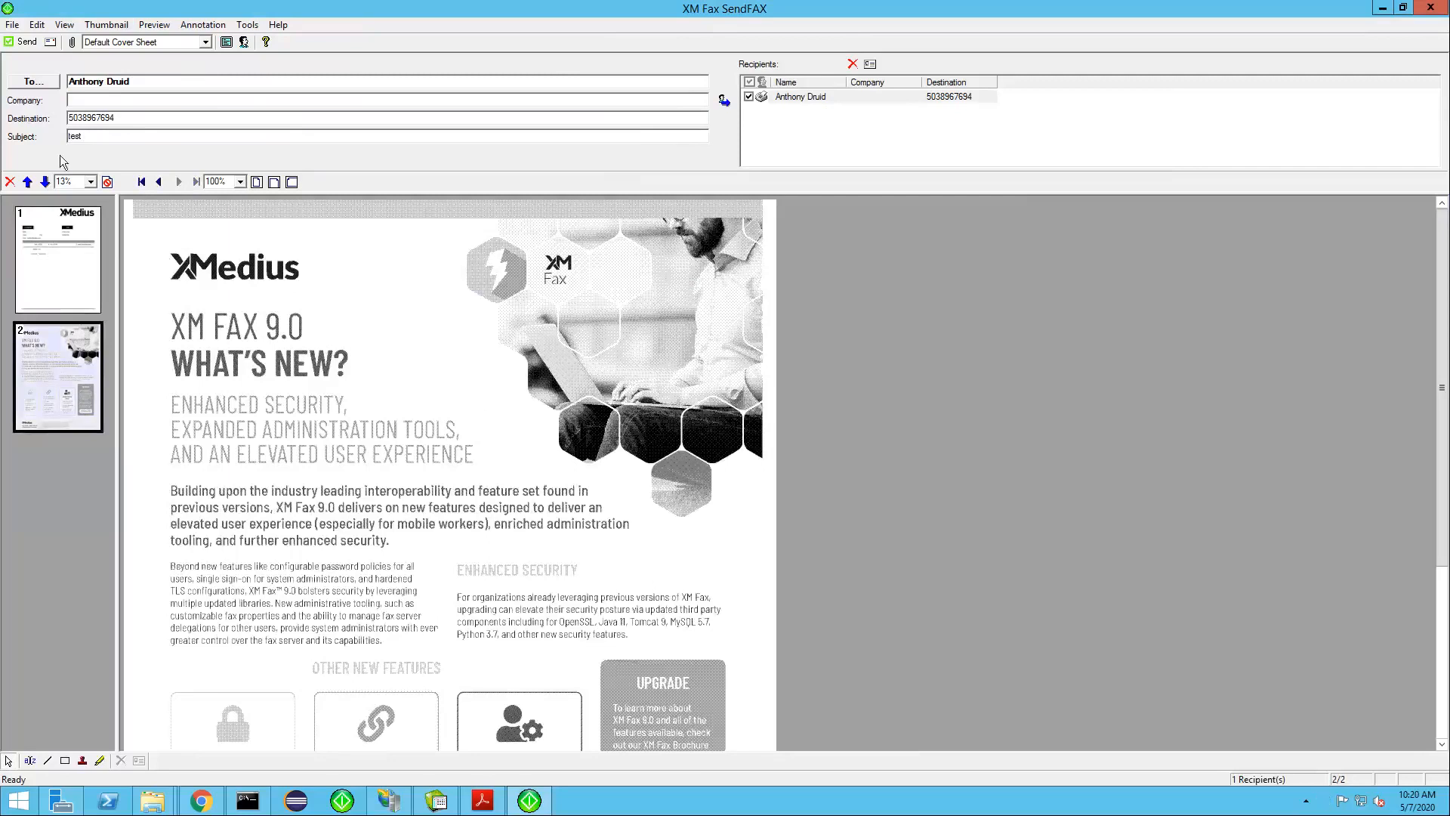
pyautogui.click(74, 43)
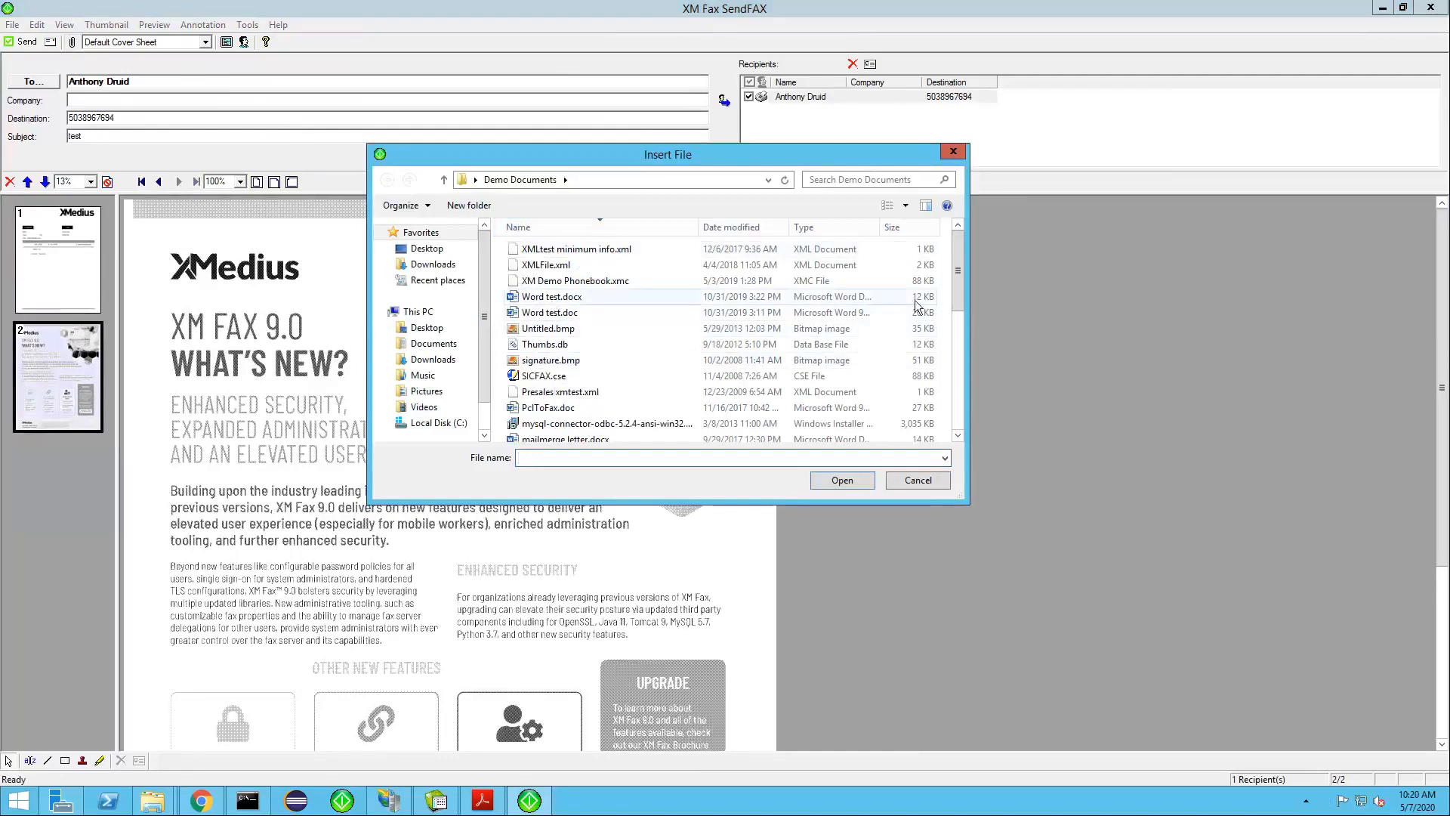
pyautogui.moveTo(957, 272); pyautogui.dragTo(955, 403)
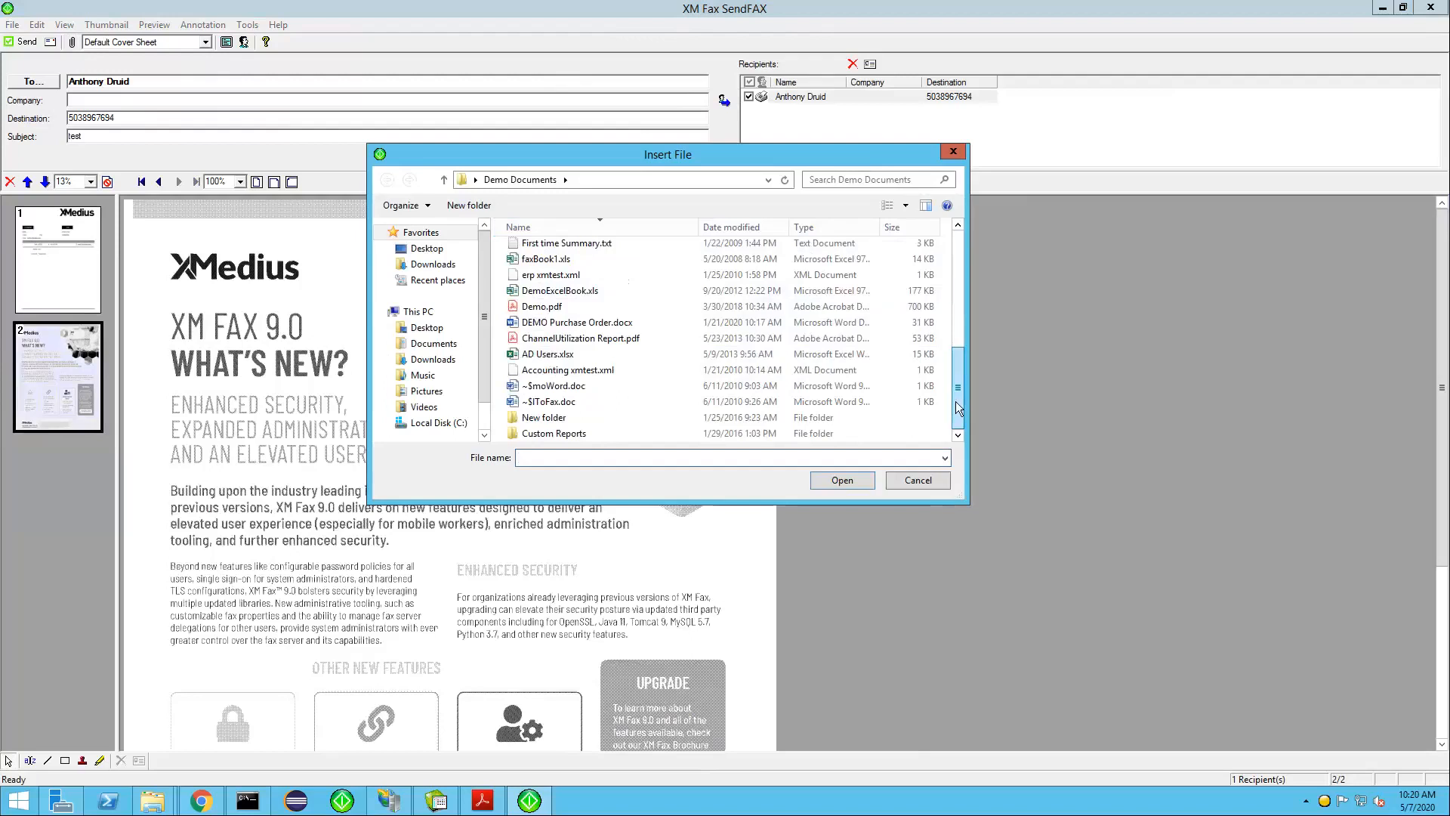
pyautogui.doubleClick(560, 324)
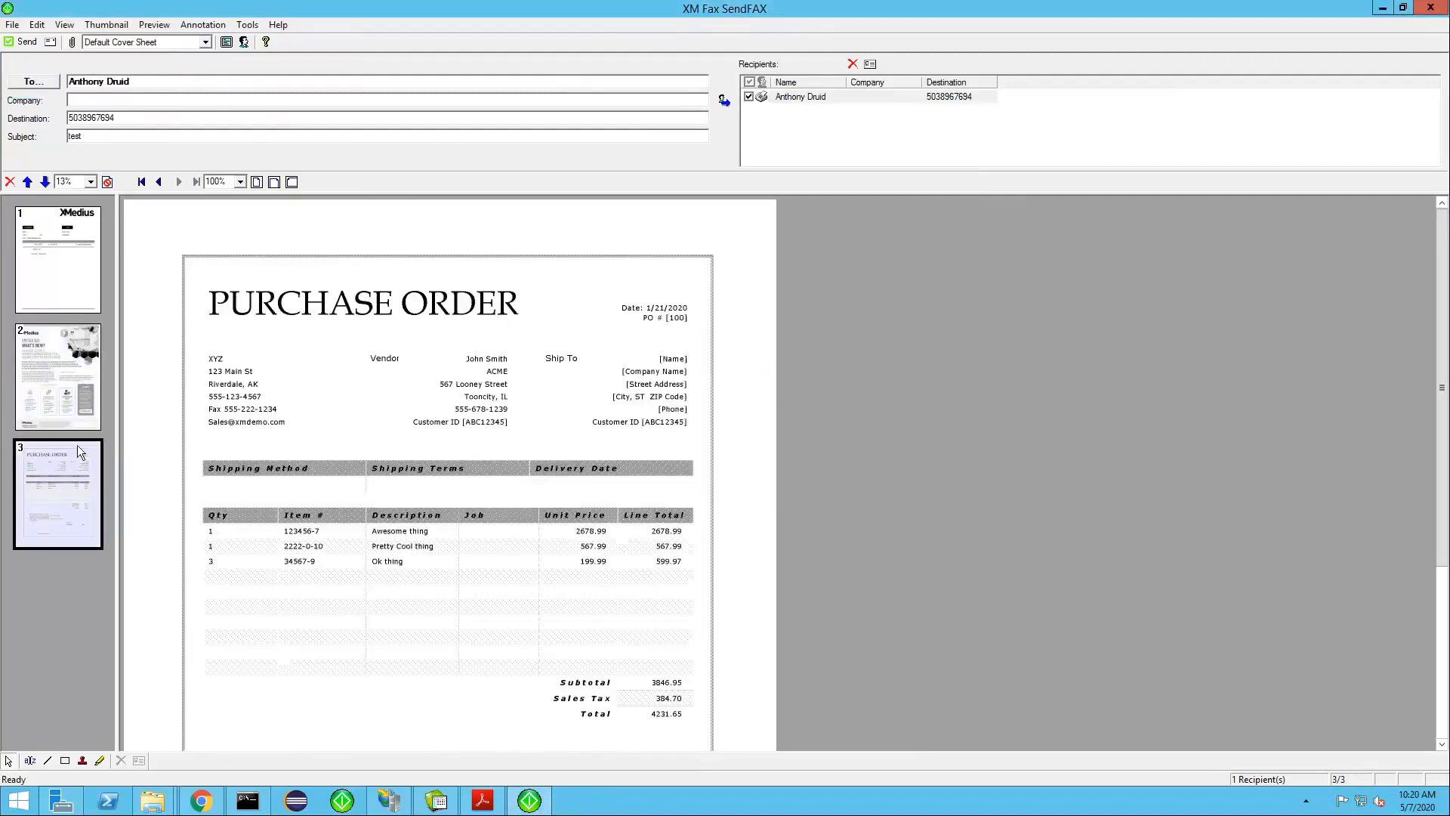
pyautogui.moveTo(66, 470); pyautogui.dragTo(24, 332)
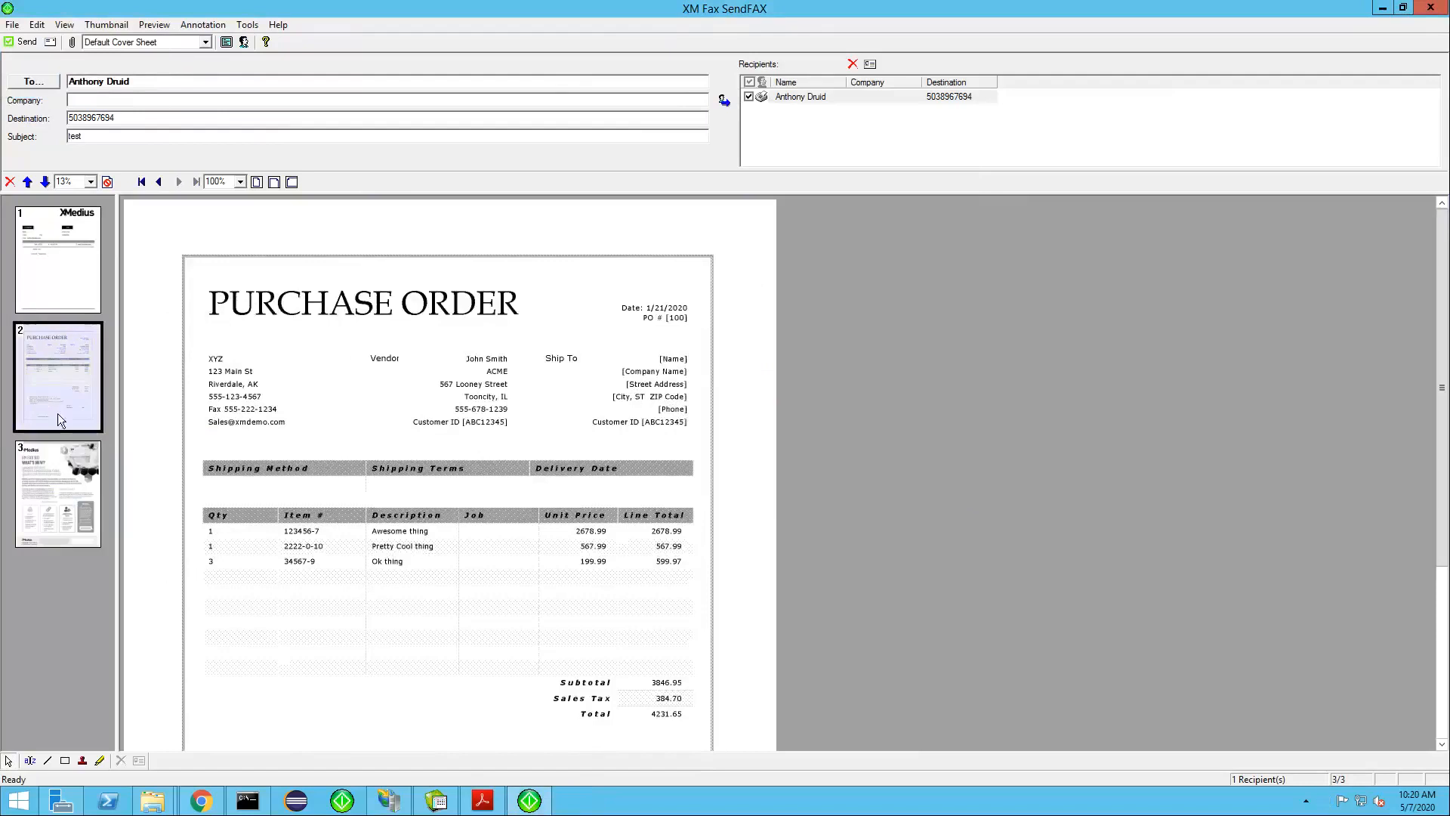
# Add signature.bmp as a stamp on the purchase order, place it below the numbered notes and enlarge it slightly
pyautogui.click(203, 25)
pyautogui.moveTo(215, 43)
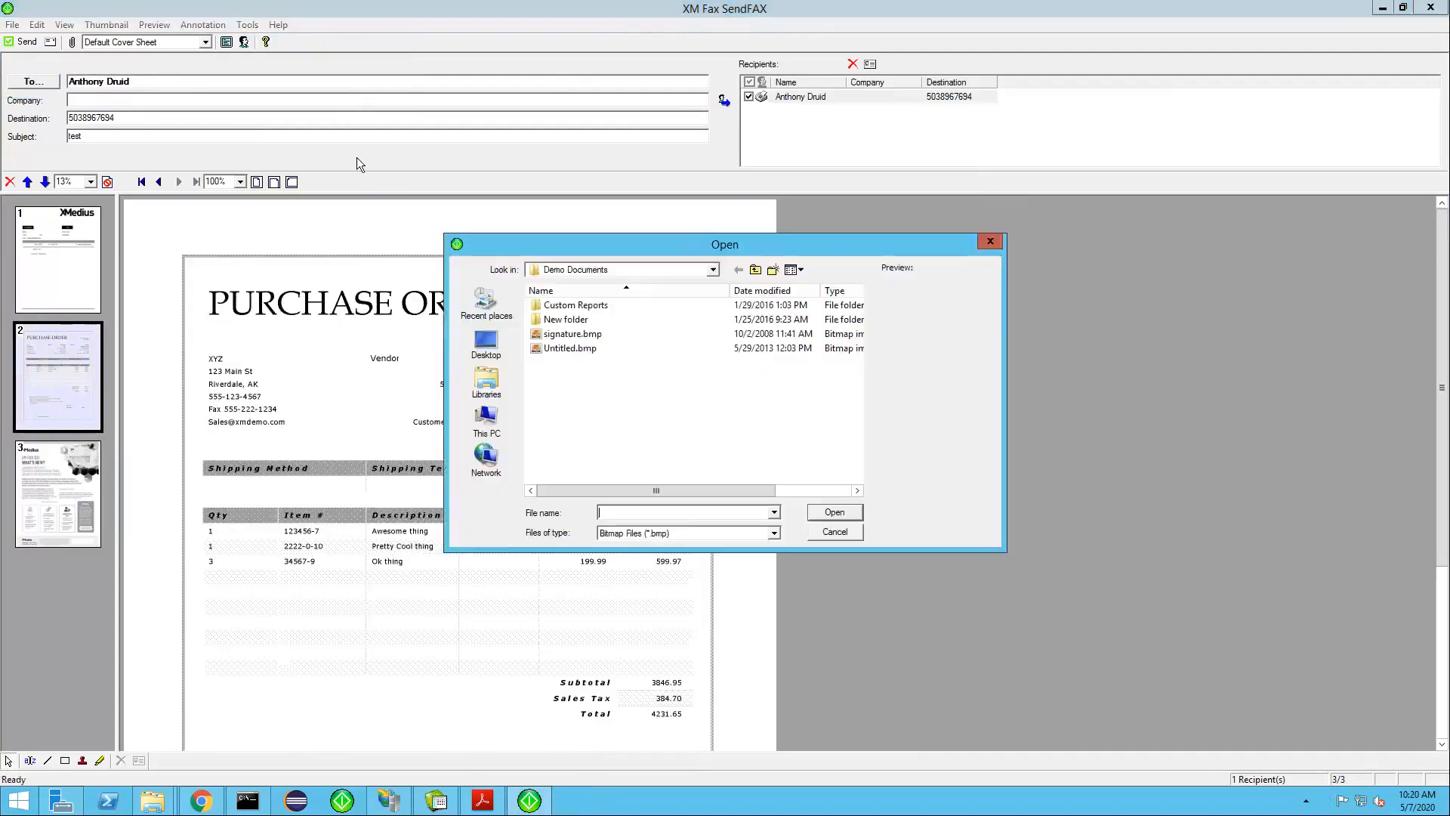
pyautogui.doubleClick(565, 333)
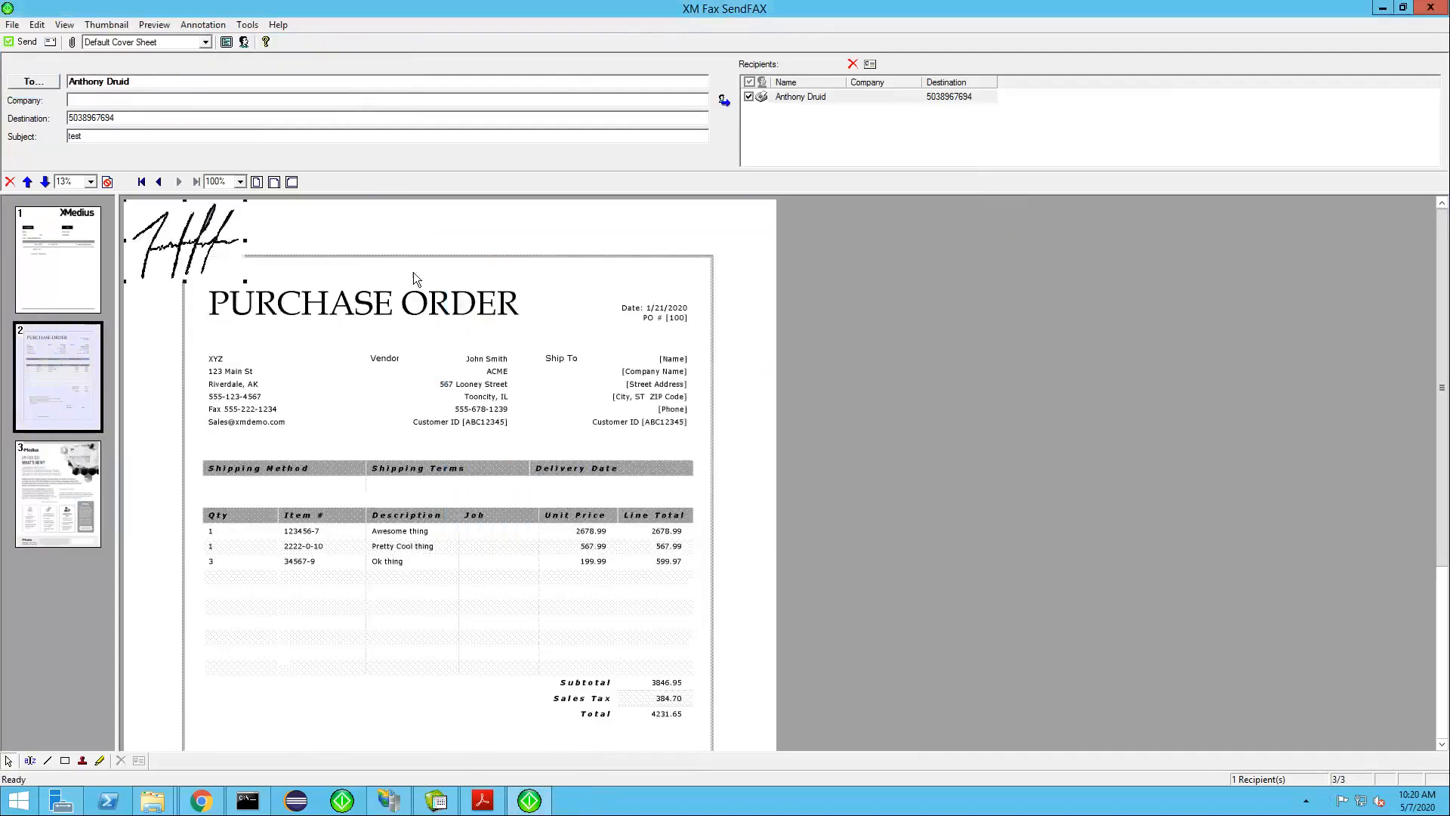
pyautogui.moveTo(204, 240)
pyautogui.mouseDown()
pyautogui.moveTo(230, 395)
pyautogui.moveTo(363, 722)
pyautogui.moveTo(361, 753)
pyautogui.moveTo(389, 710)
pyautogui.moveTo(363, 624)
pyautogui.mouseUp()
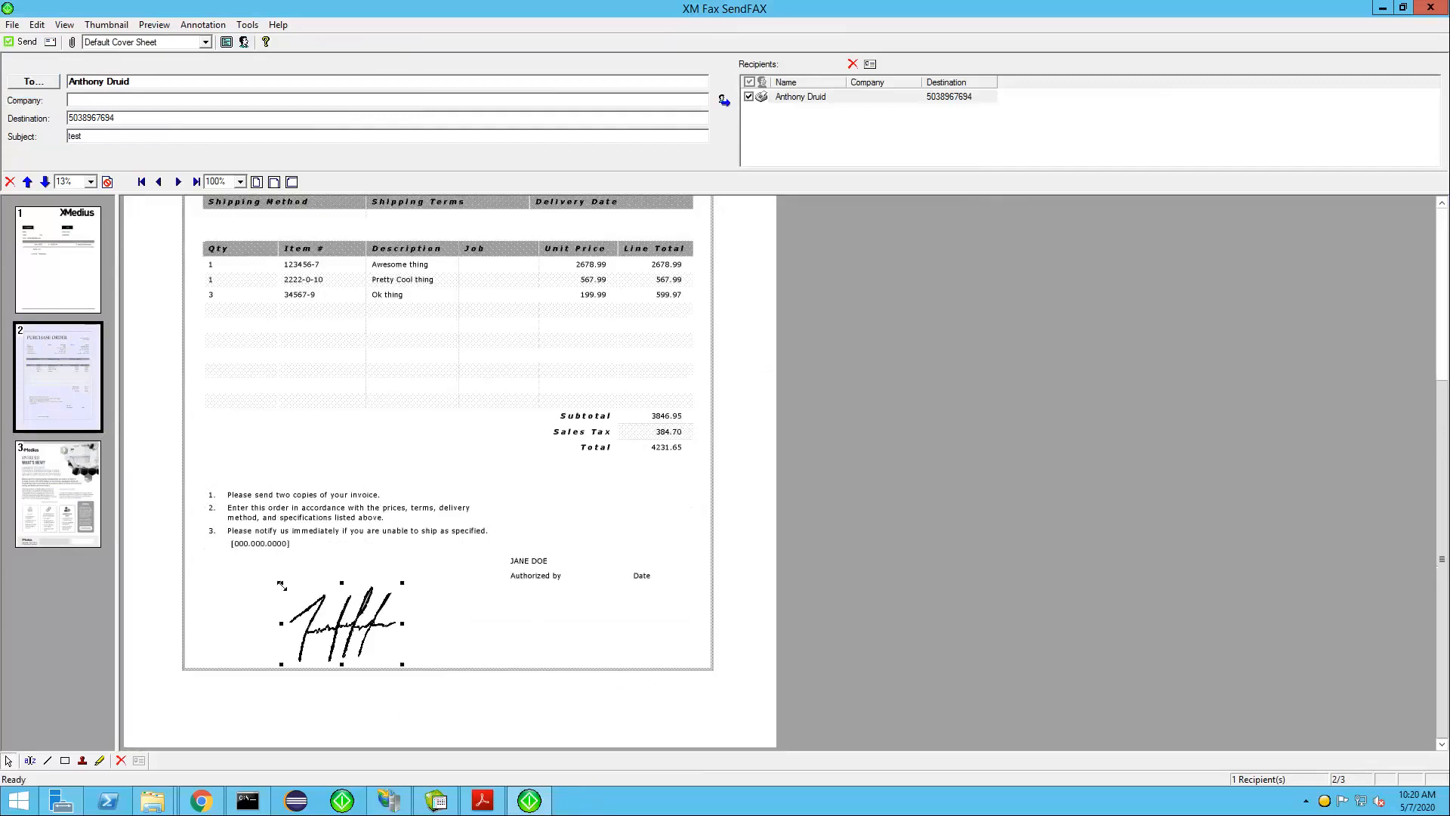
pyautogui.moveTo(285, 586); pyautogui.dragTo(270, 581)
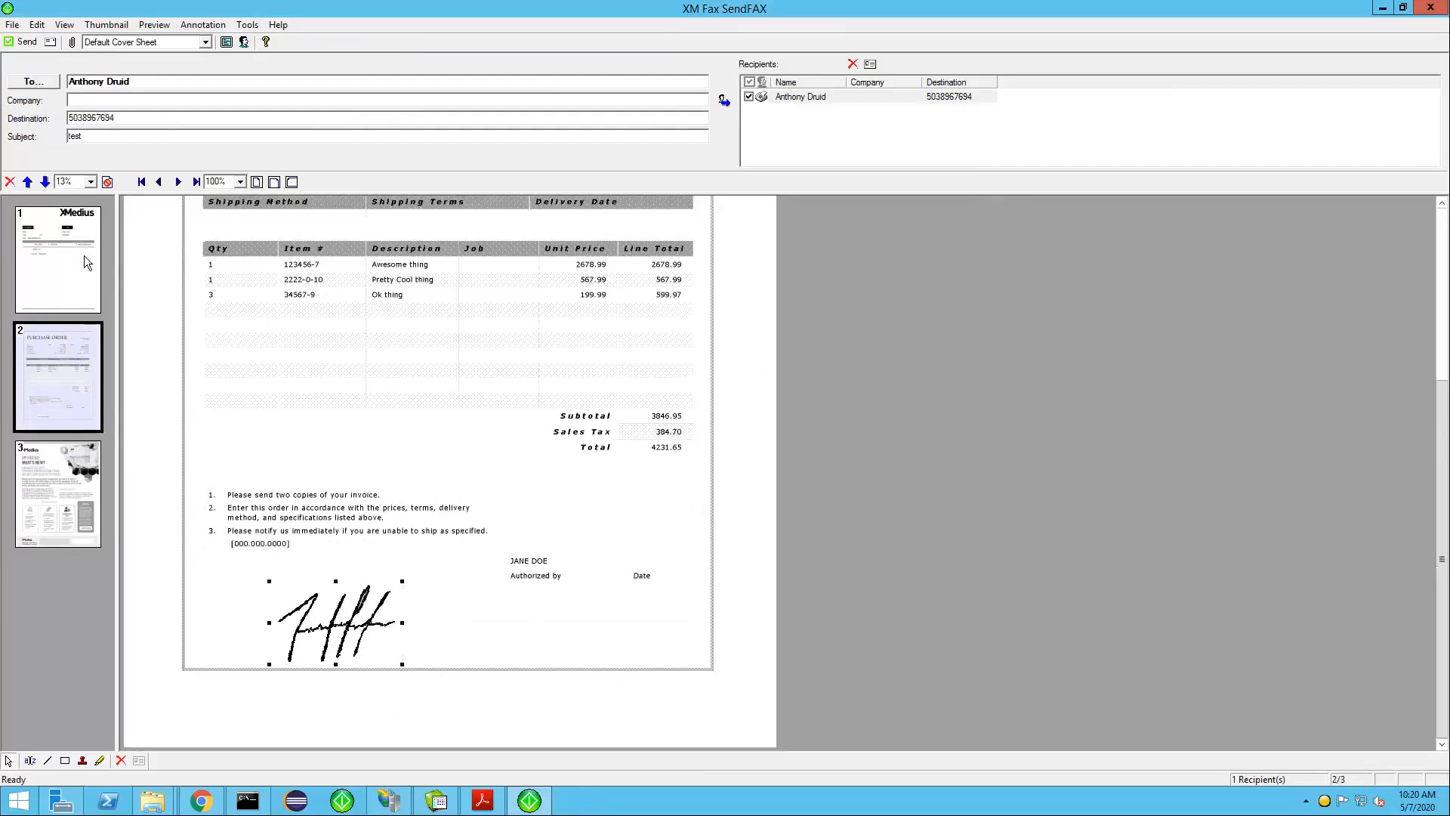
pyautogui.click(62, 478)
pyautogui.click(202, 24)
pyautogui.moveTo(234, 44)
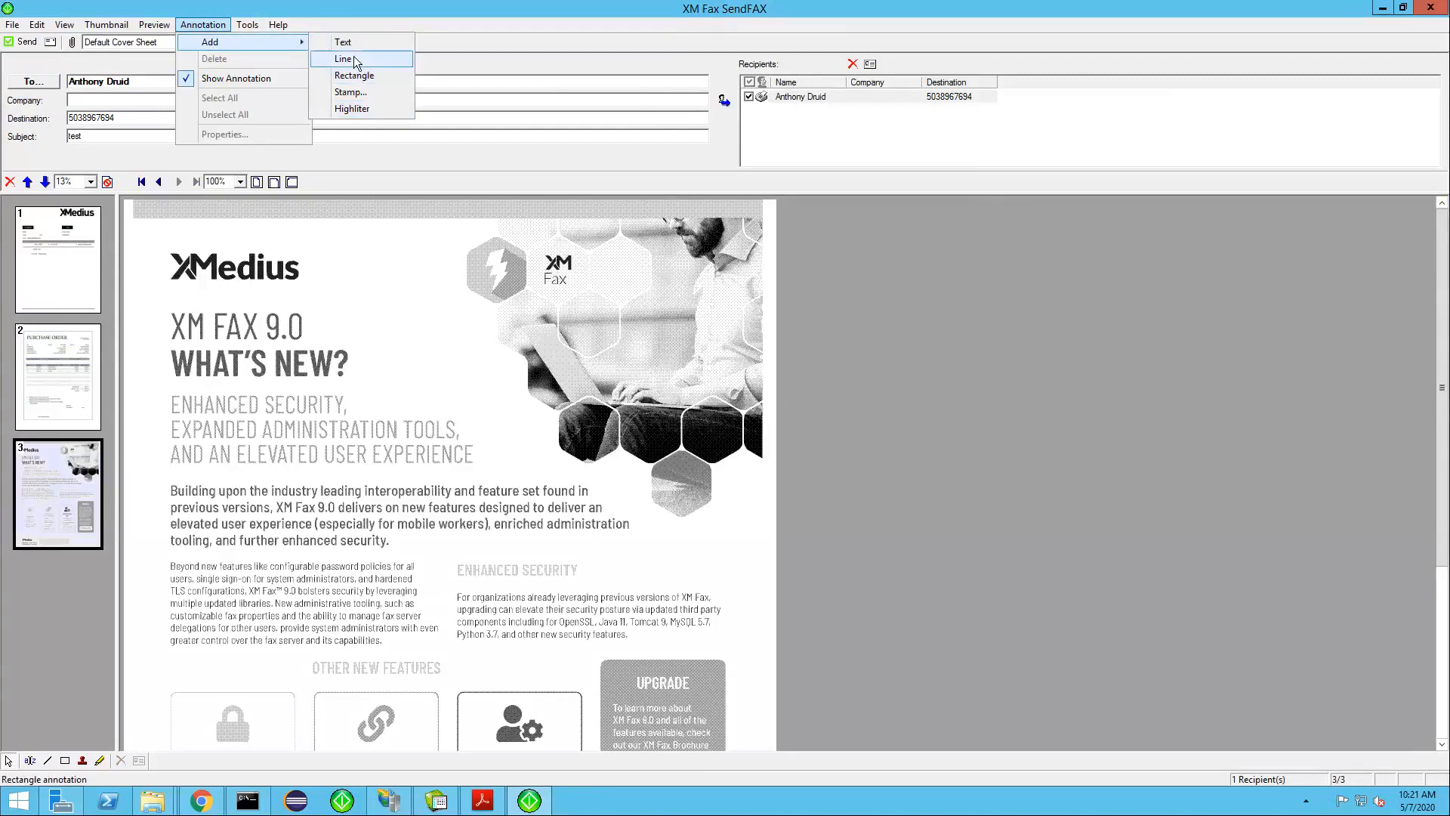
pyautogui.click(364, 24)
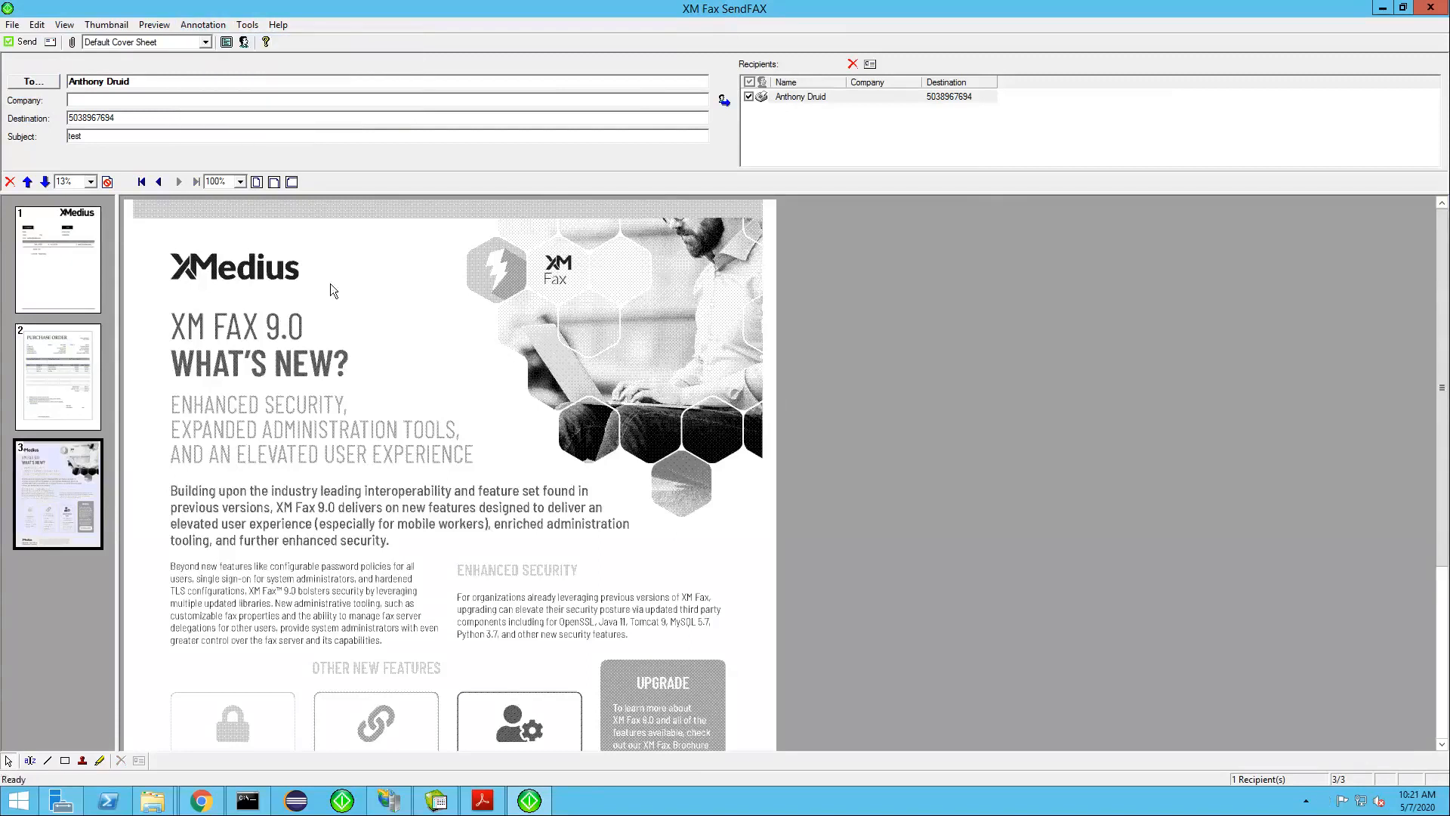
pyautogui.click(73, 279)
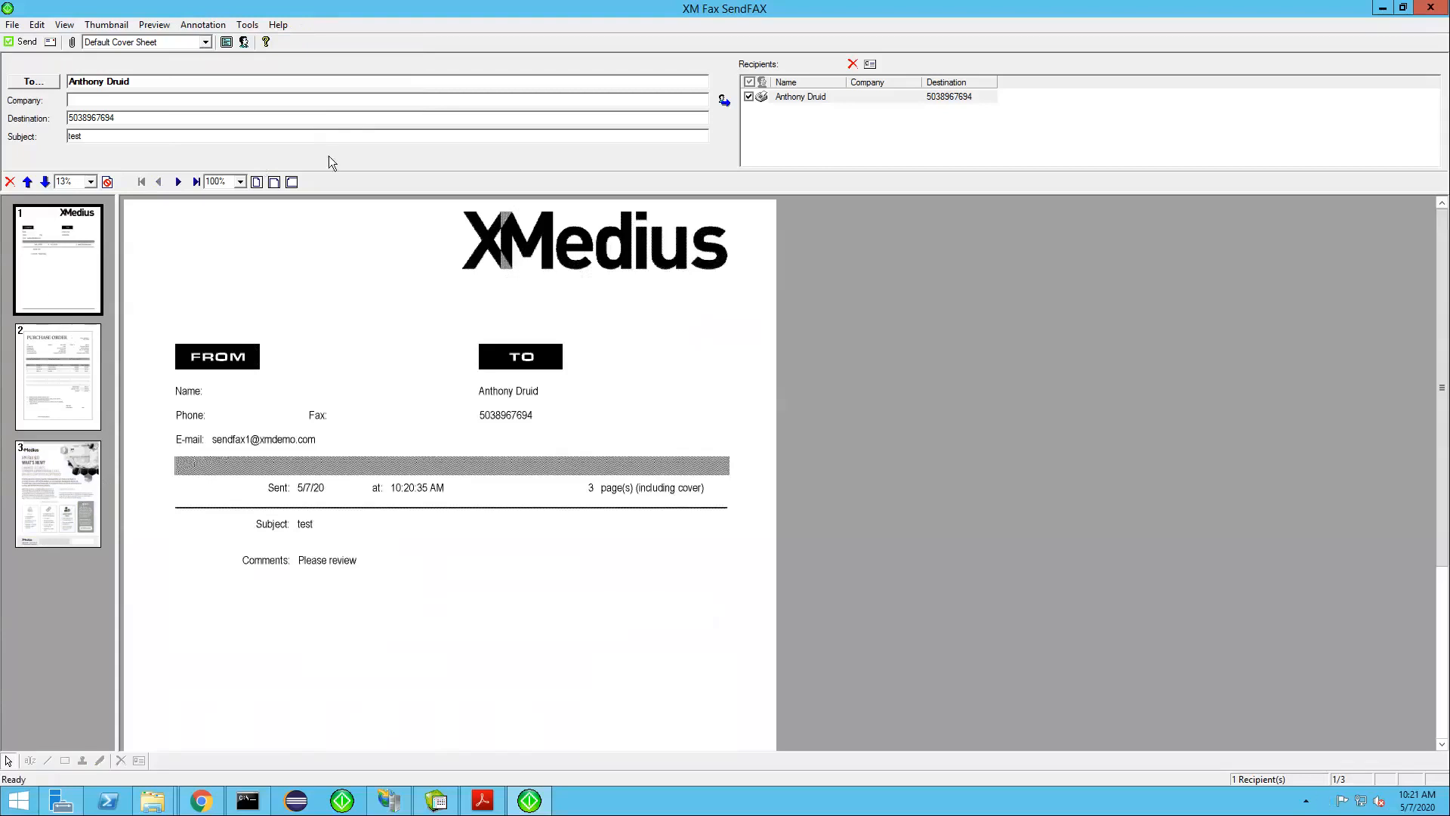
pyautogui.click(404, 160)
# Try custom sender and company information and custom fax settings in the faxing properties, and discard the changes
pyautogui.click(51, 42)
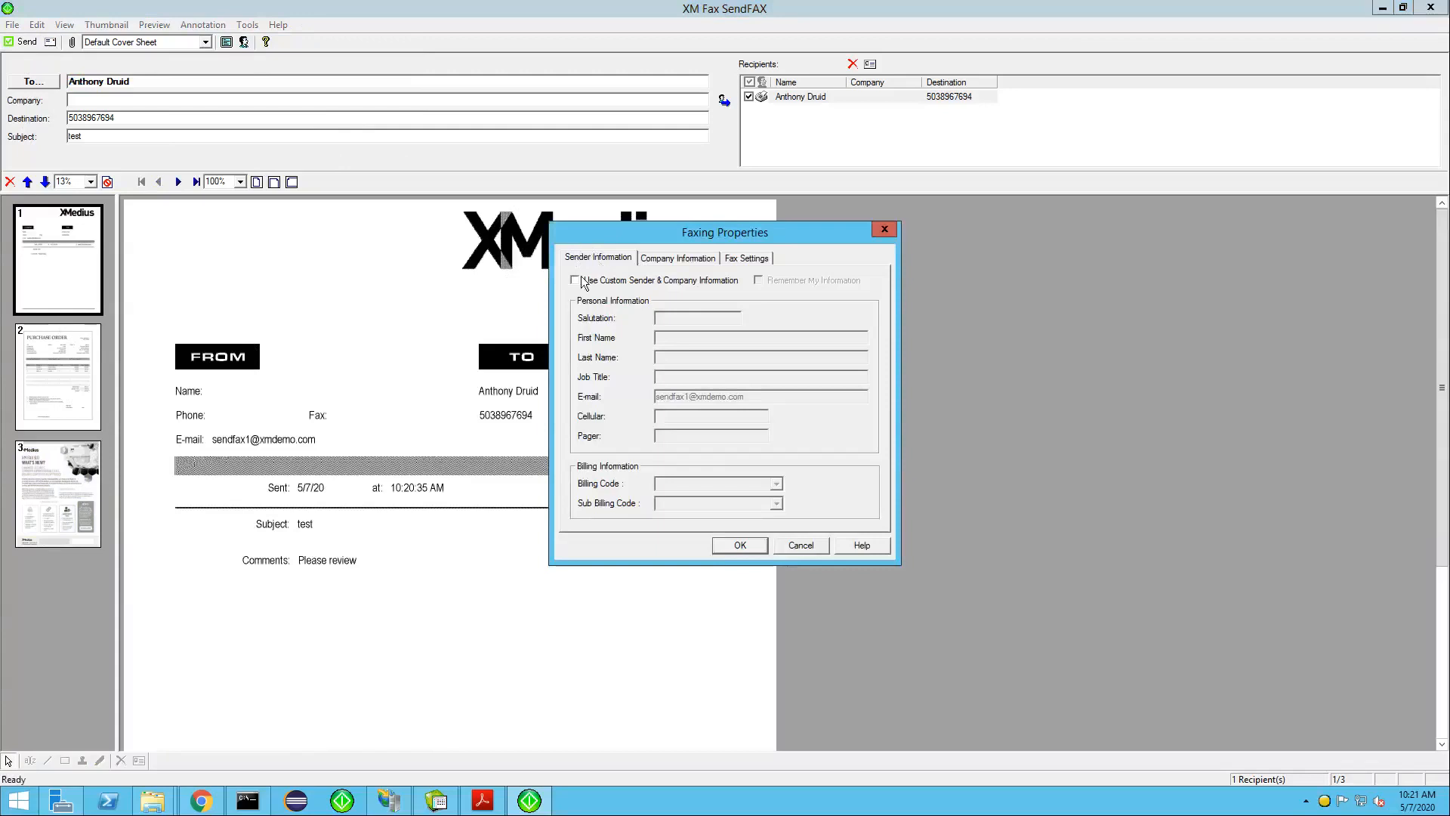
pyautogui.click(576, 281)
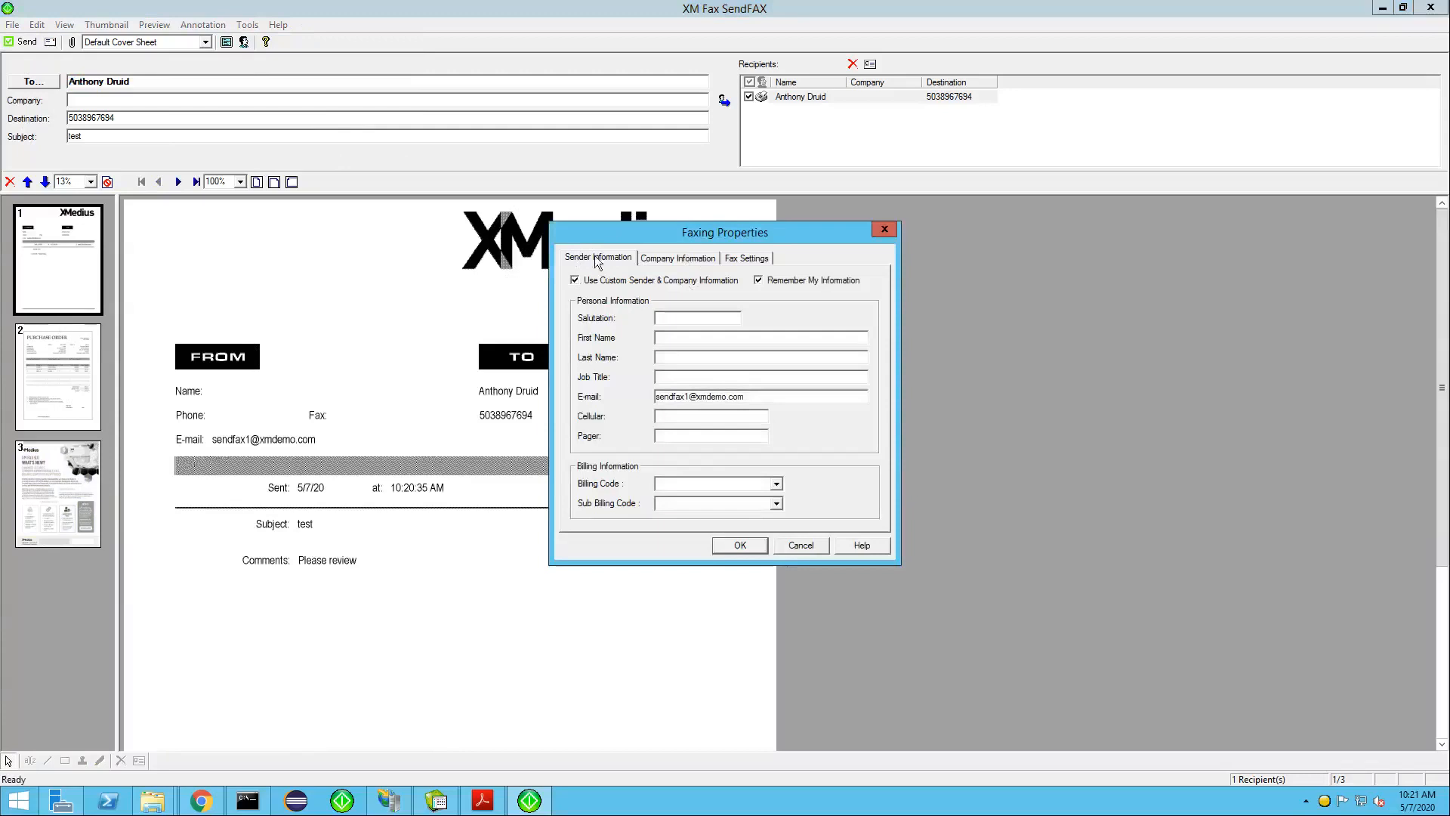
pyautogui.click(660, 257)
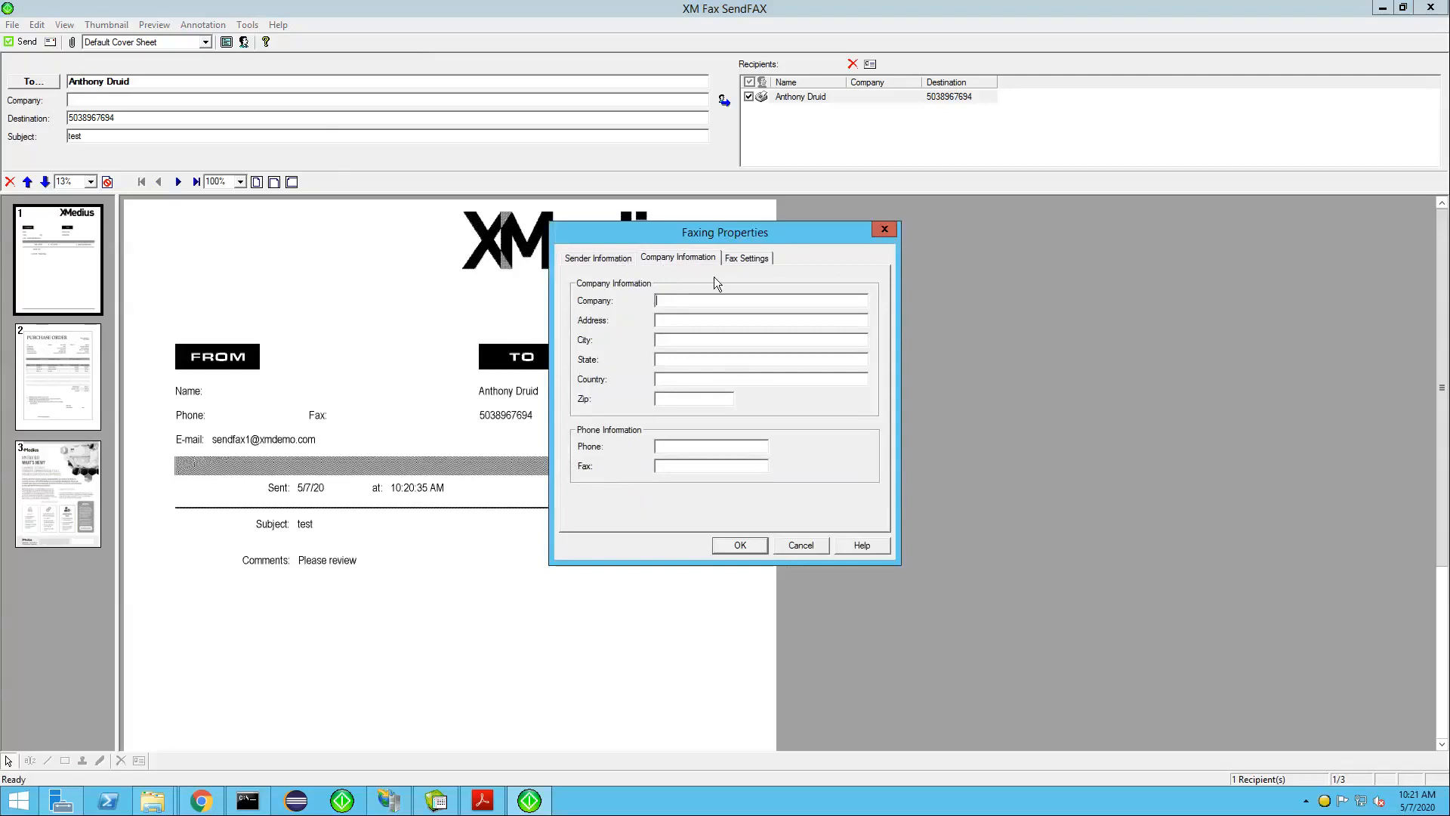
pyautogui.click(739, 254)
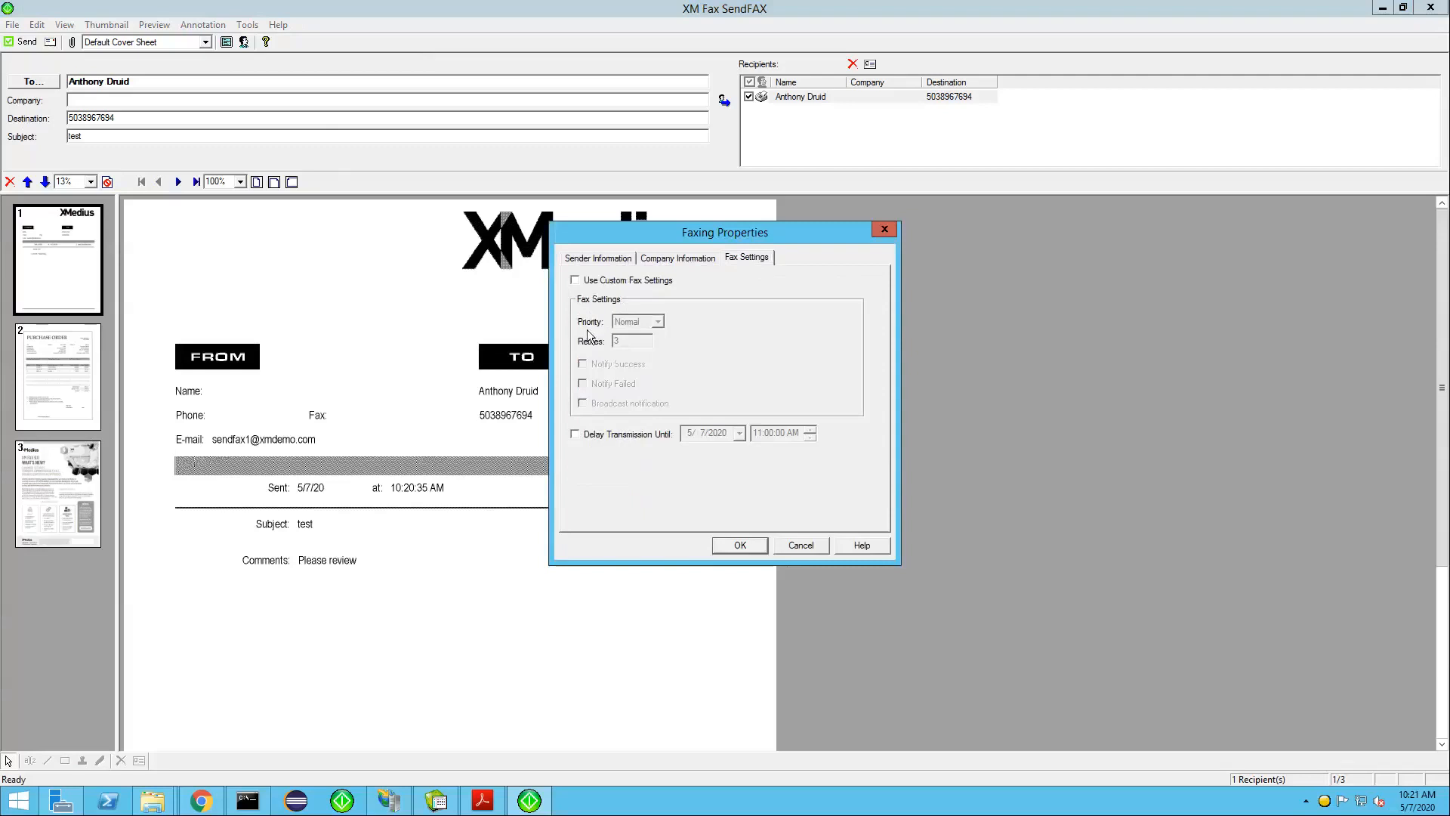
pyautogui.click(575, 280)
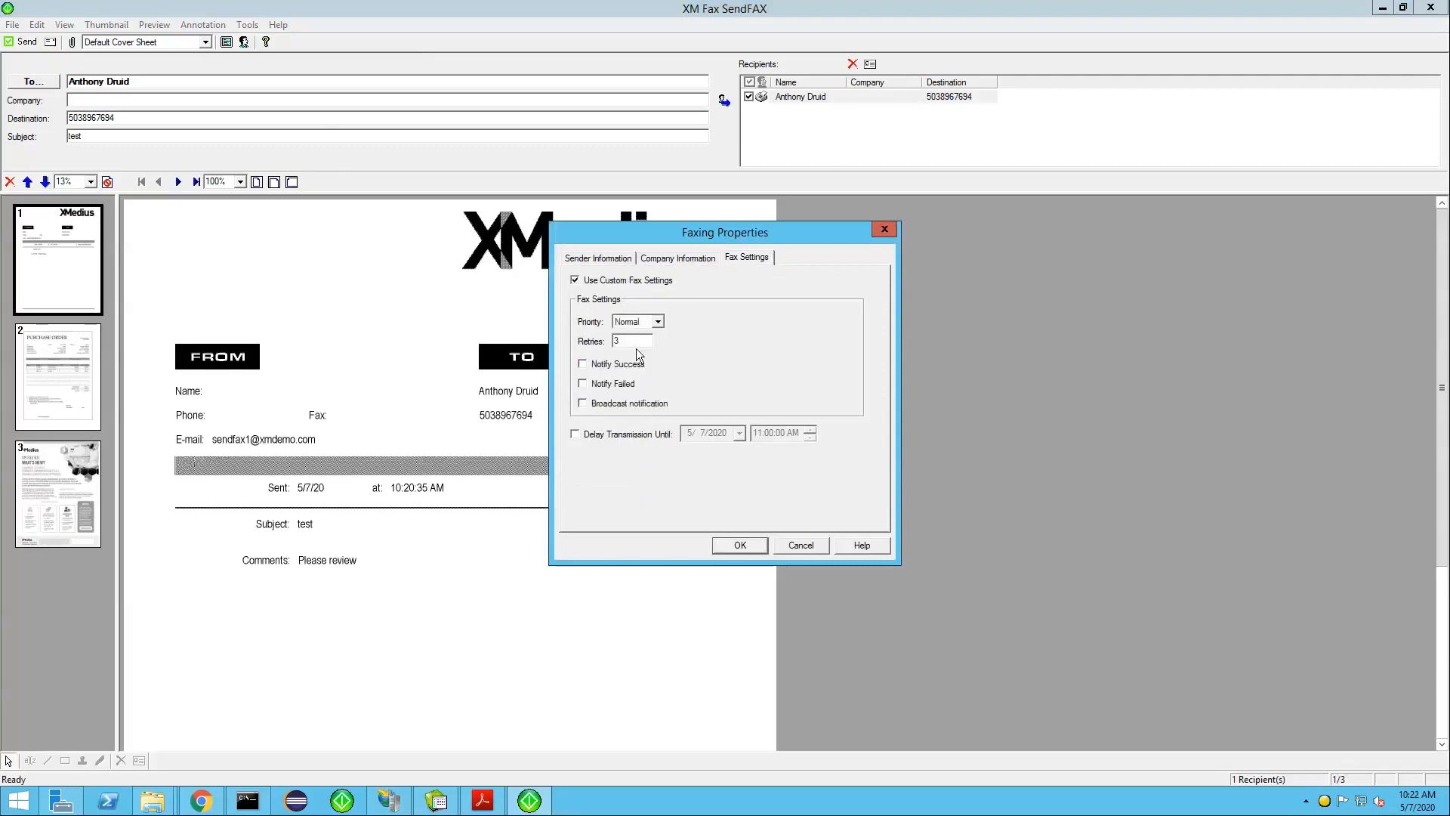
pyautogui.click(622, 342)
pyautogui.press('BackSpace')
pyautogui.click(805, 545)
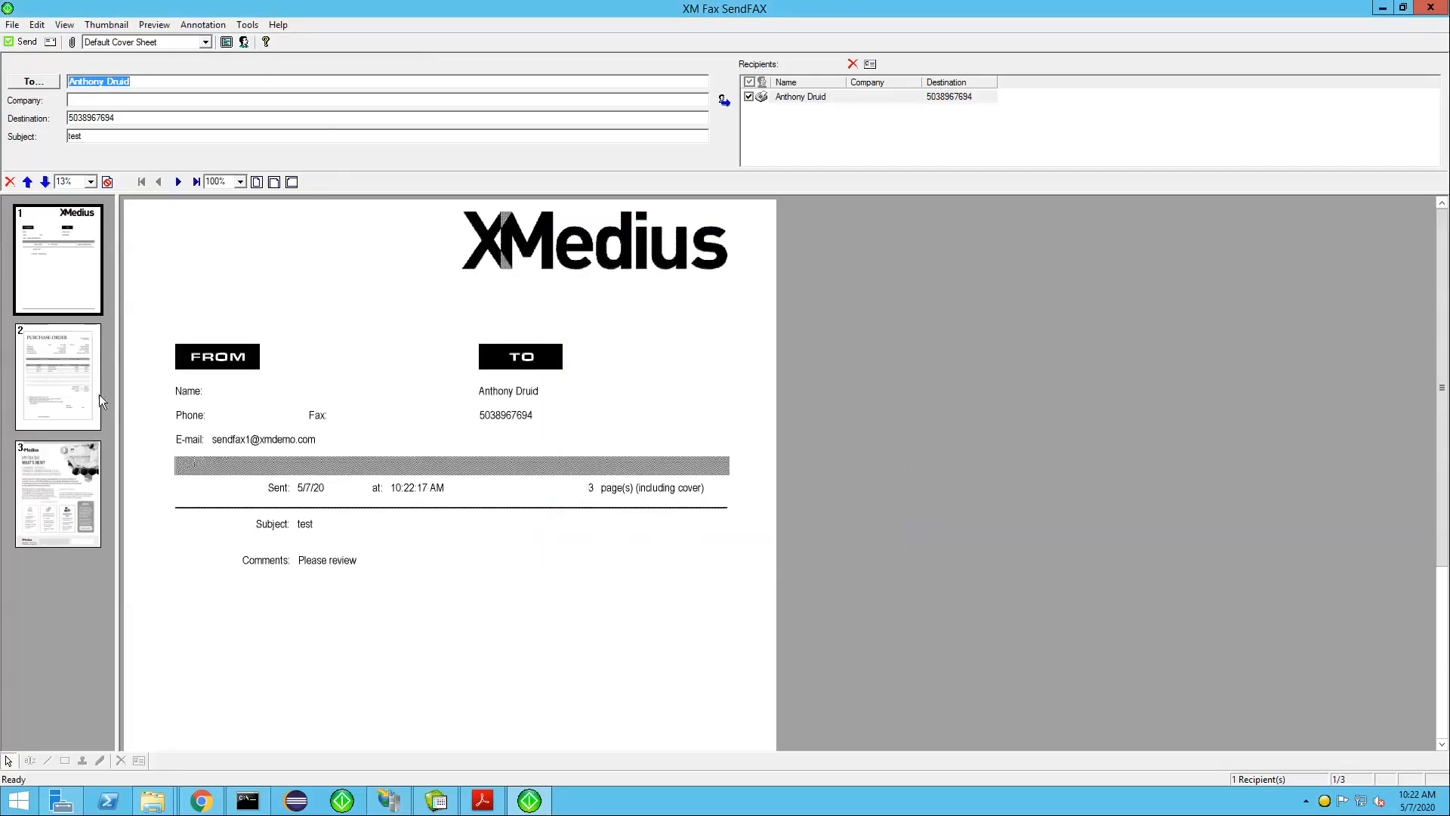
# Send the fax and close the submission status
pyautogui.click(28, 42)
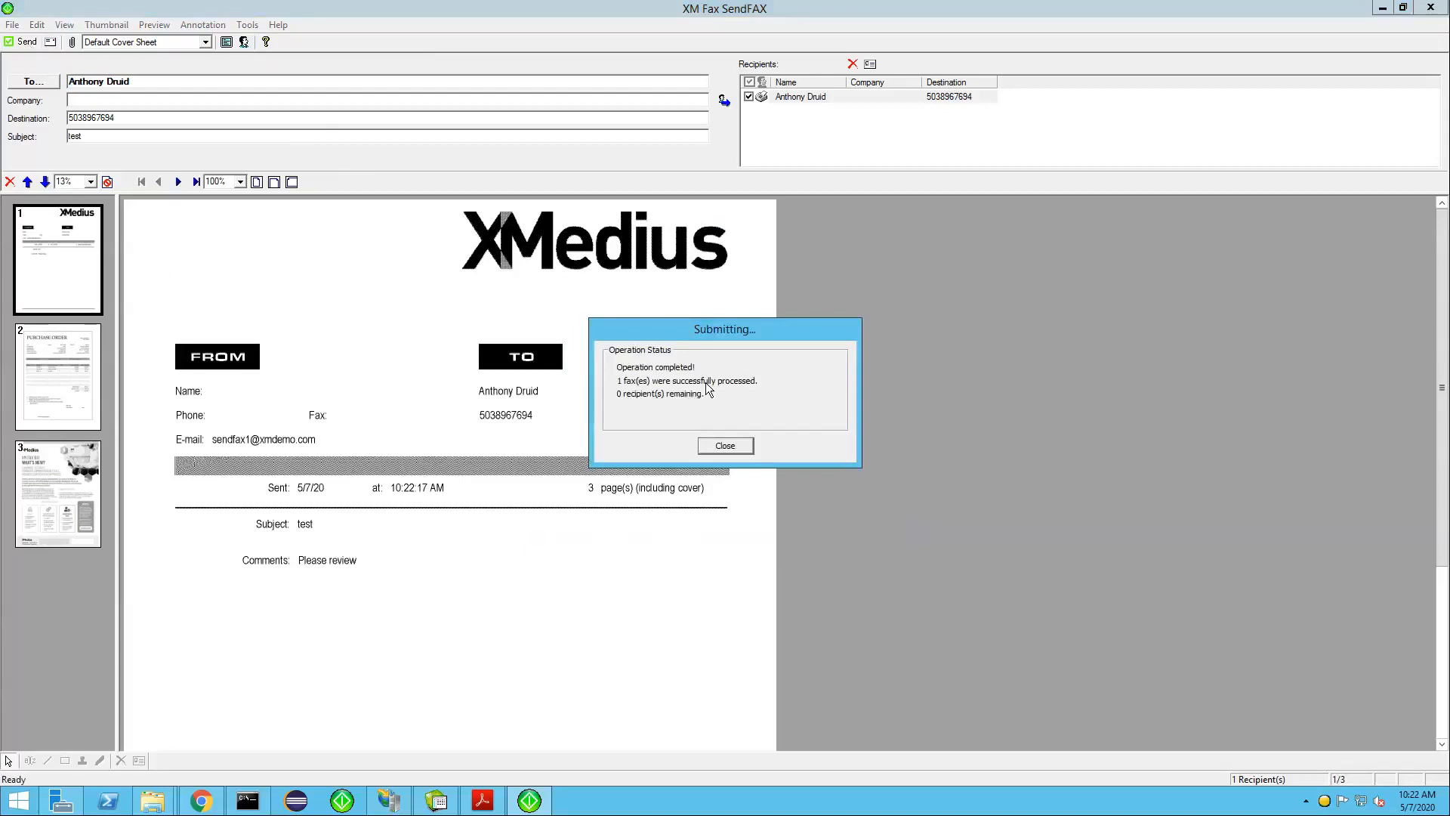
pyautogui.press('Return')
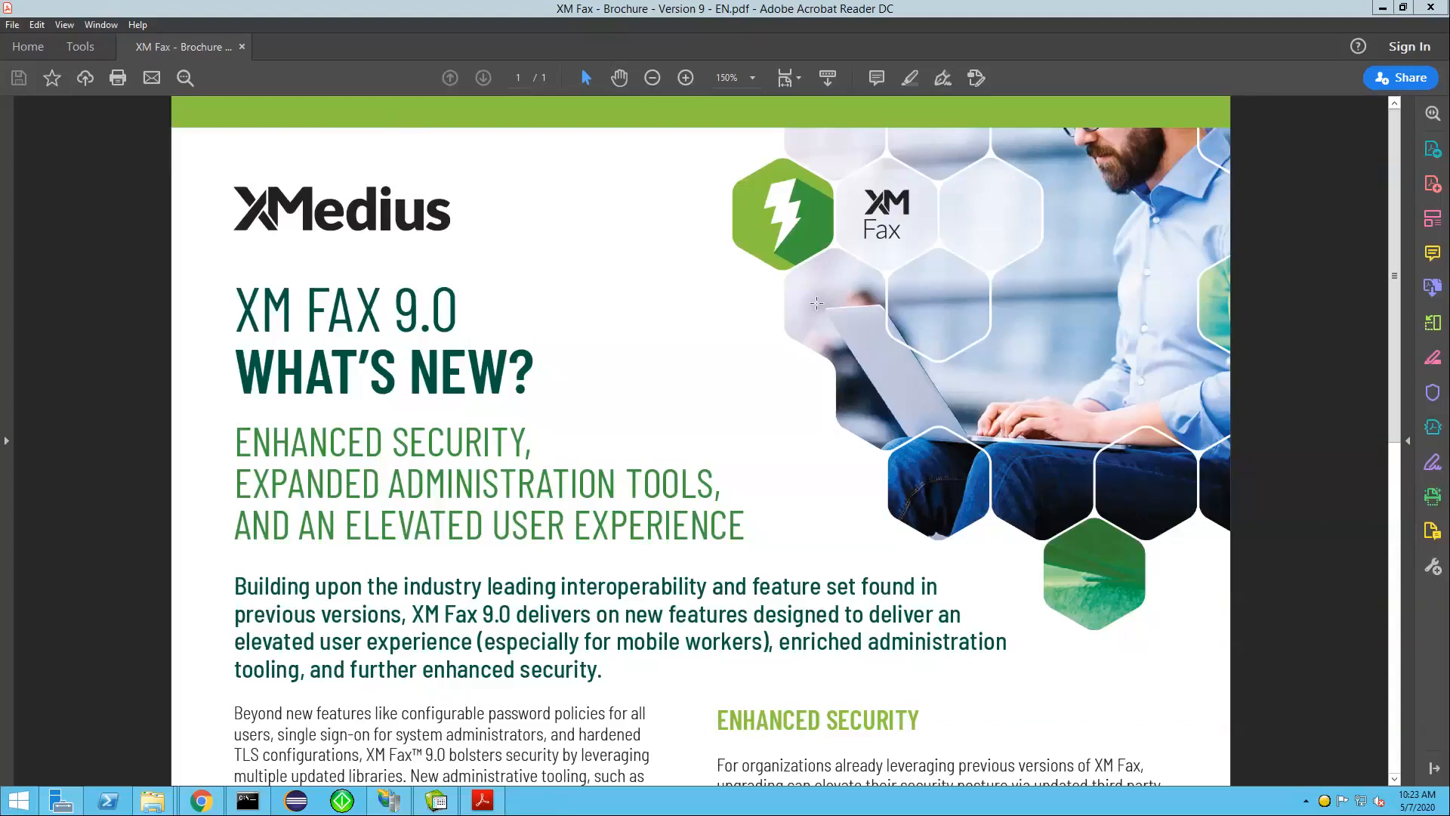
# Minimize Adobe Acrobat Reader and switch to the XM Fax web client in Chrome
pyautogui.click(1104, 11)
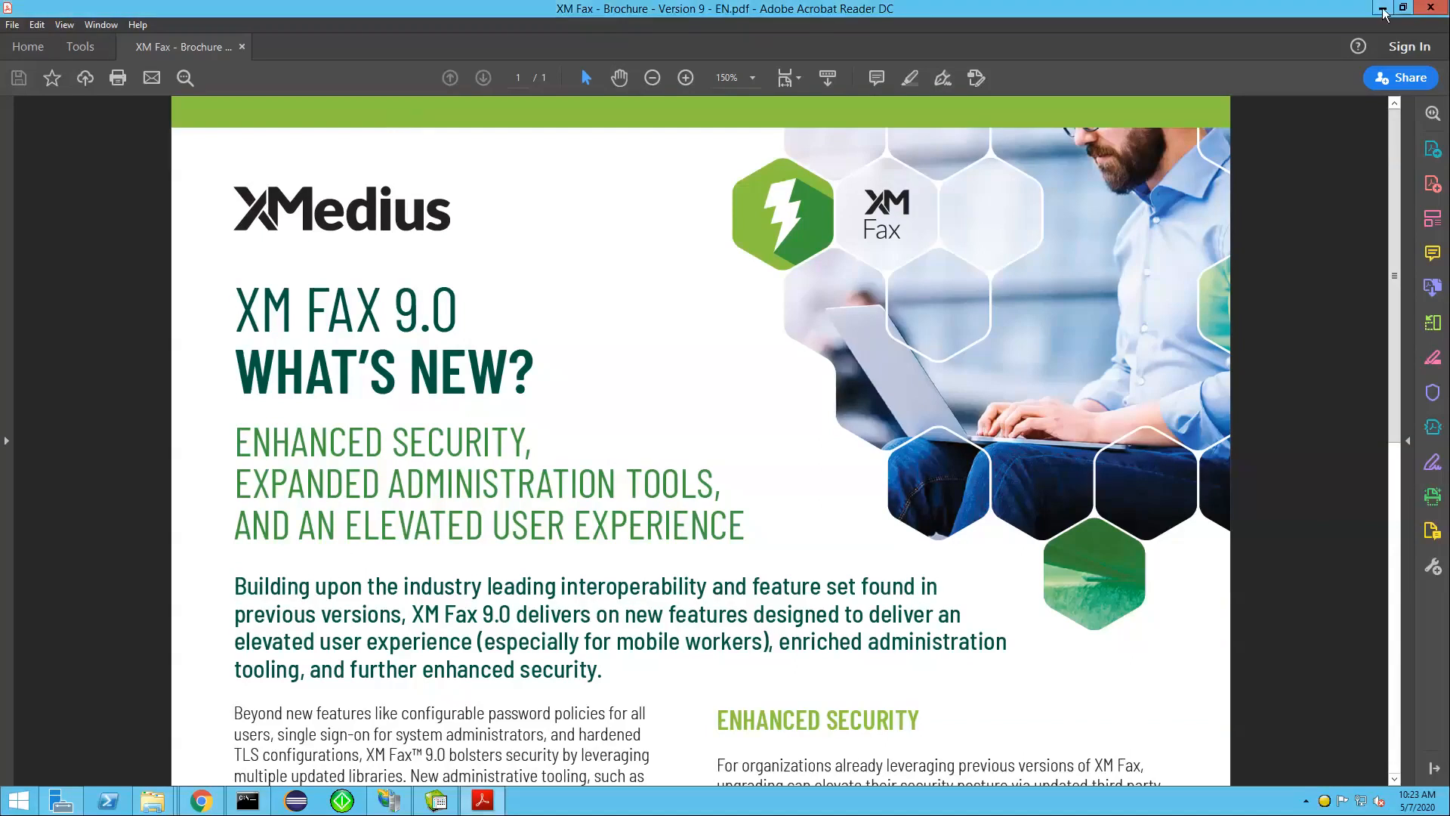
pyautogui.click(1383, 9)
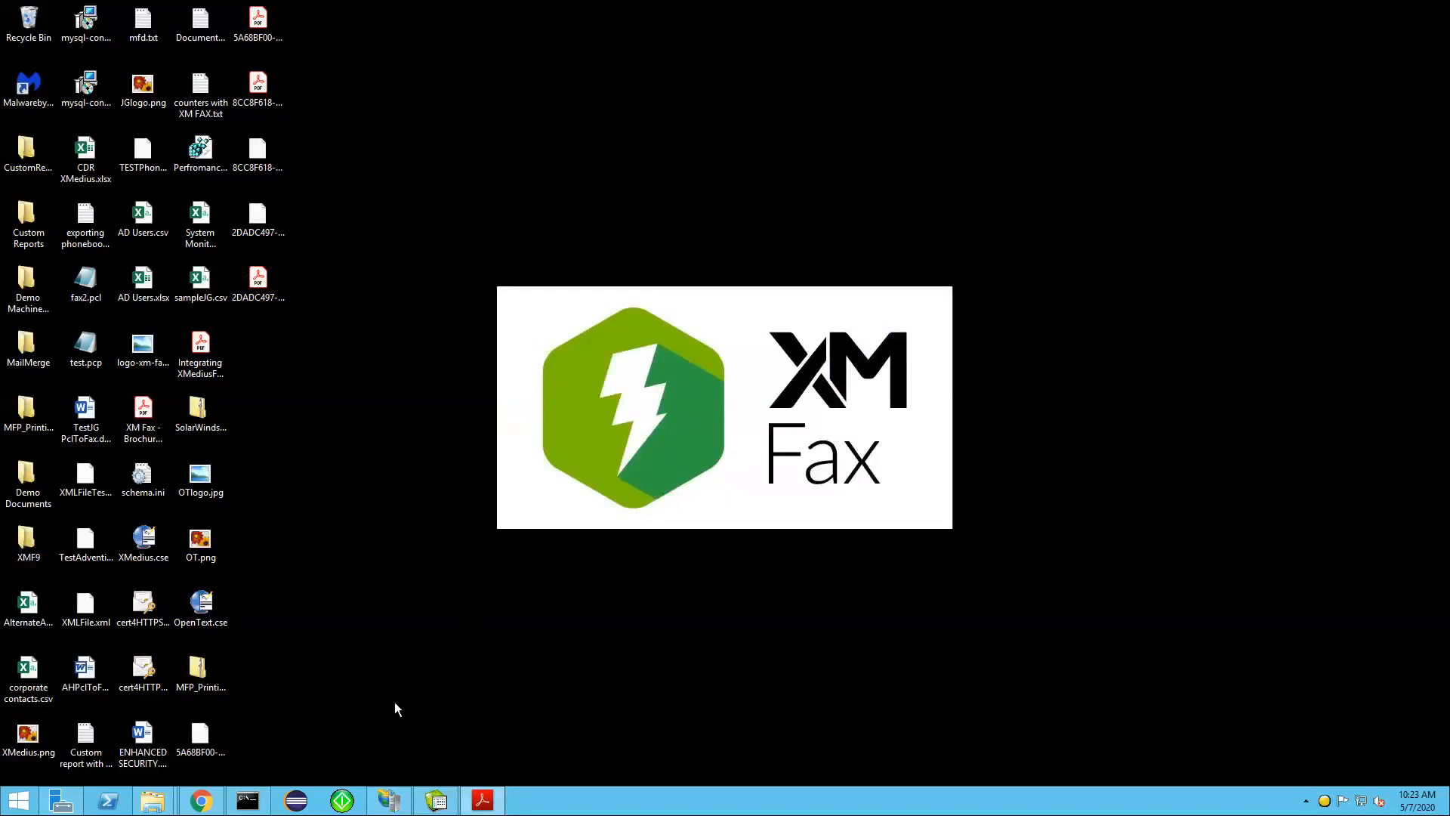
pyautogui.moveTo(205, 810)
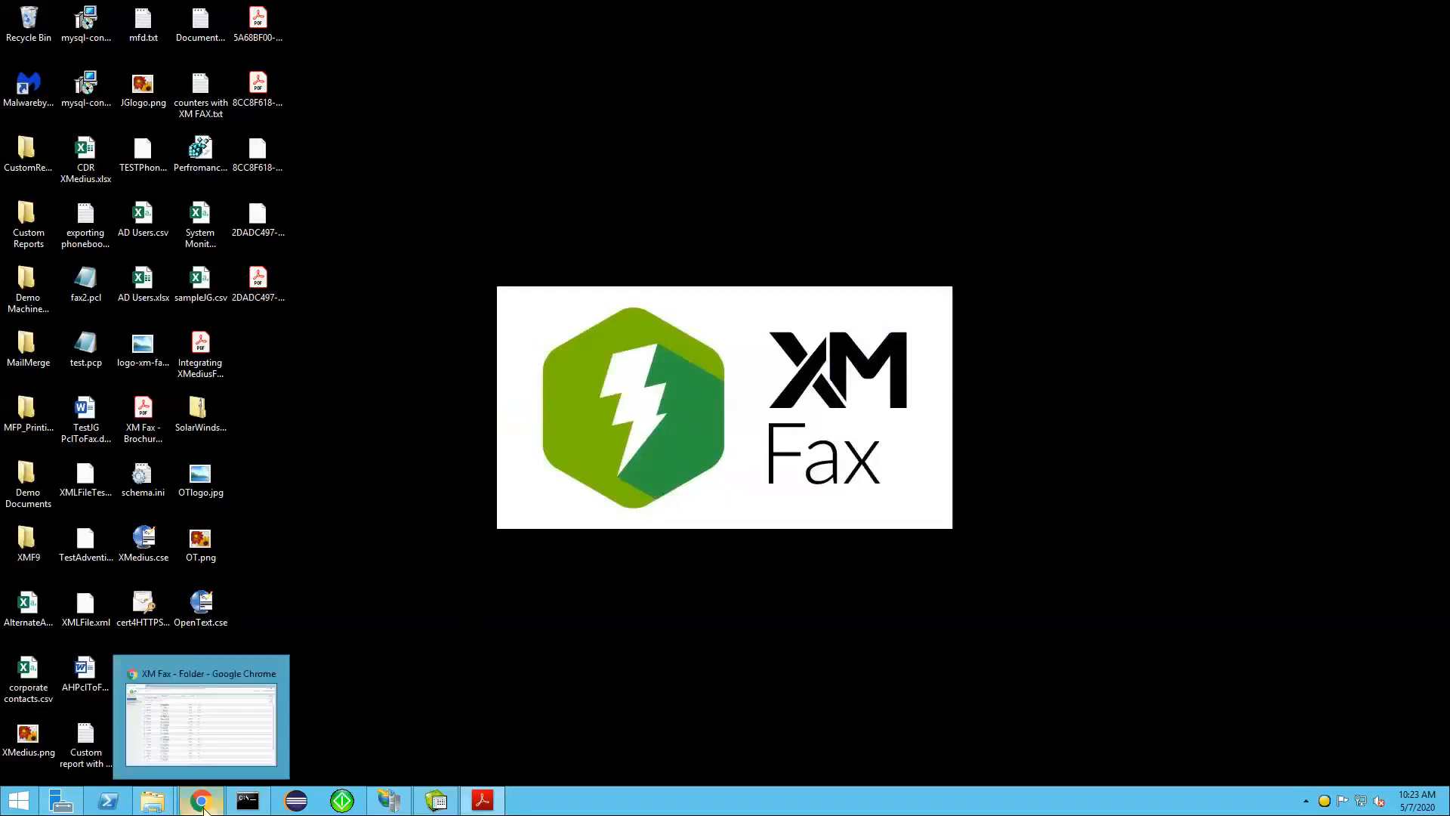
pyautogui.click(214, 697)
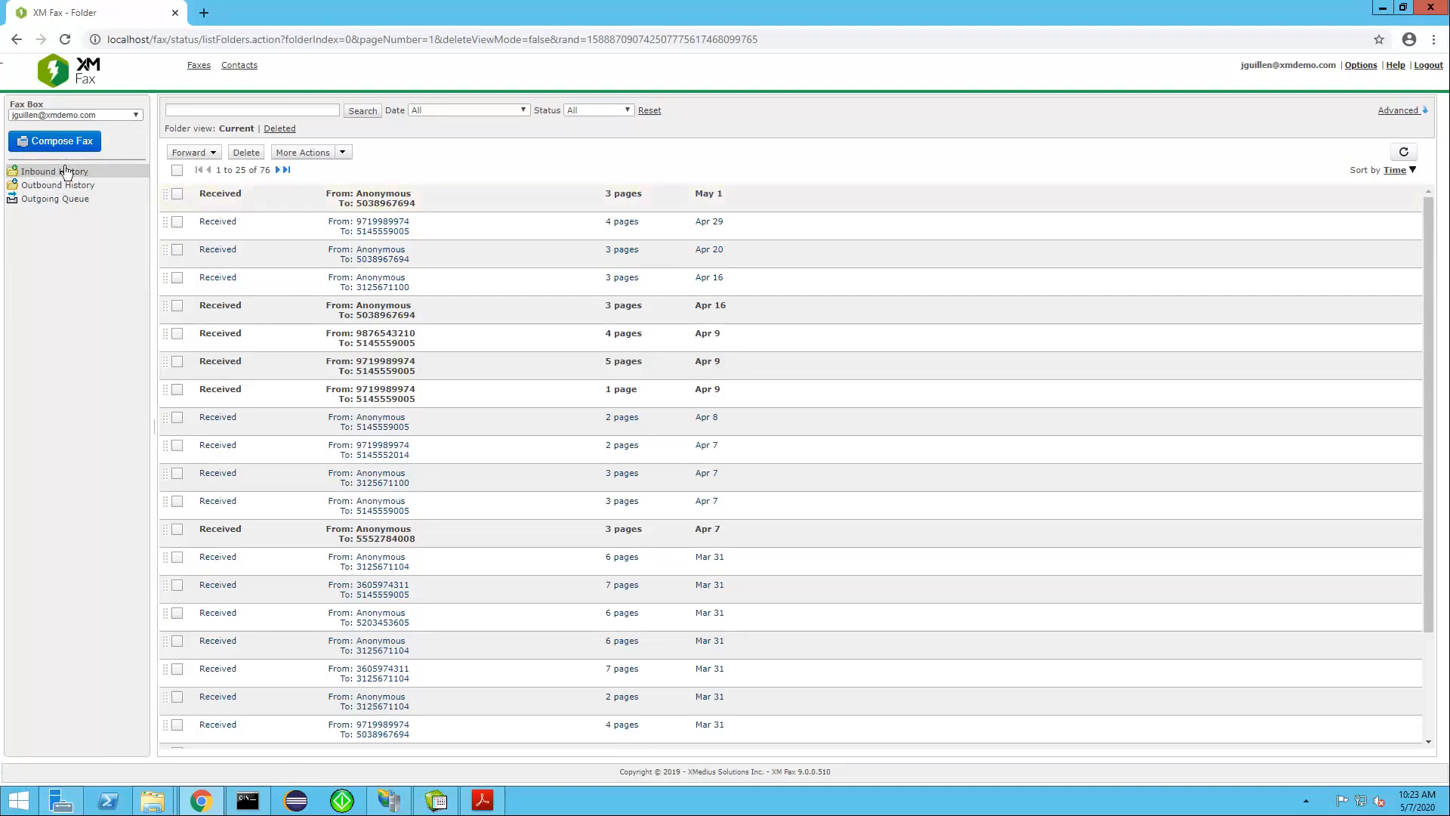
# Open the received fax dated May 1, download it and look at its forwarding options
pyautogui.click(365, 198)
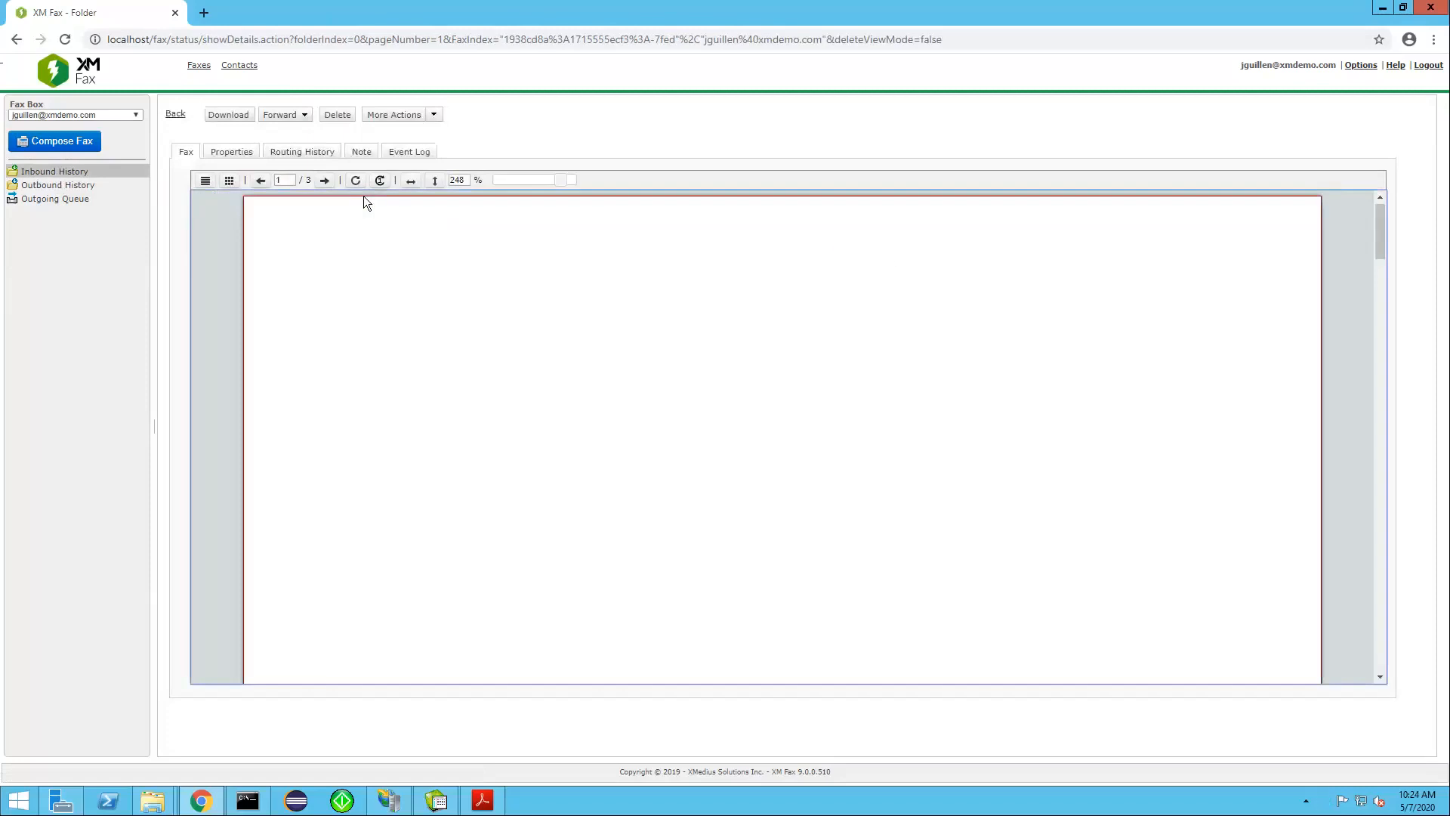
pyautogui.moveTo(1379, 228); pyautogui.dragTo(1393, 396)
pyautogui.moveTo(1393, 297); pyautogui.dragTo(1285, 192)
pyautogui.click(228, 115)
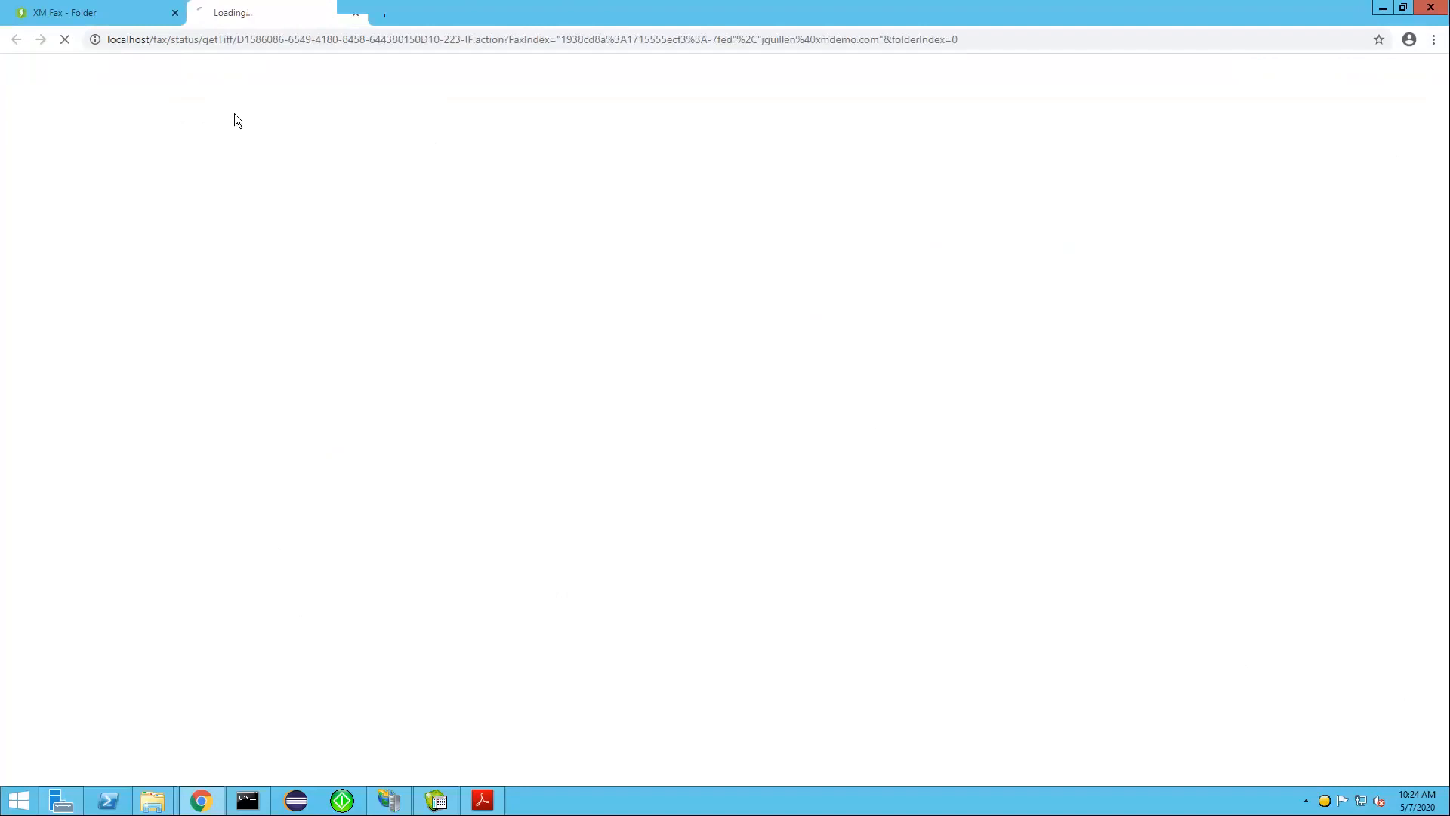
pyautogui.click(94, 12)
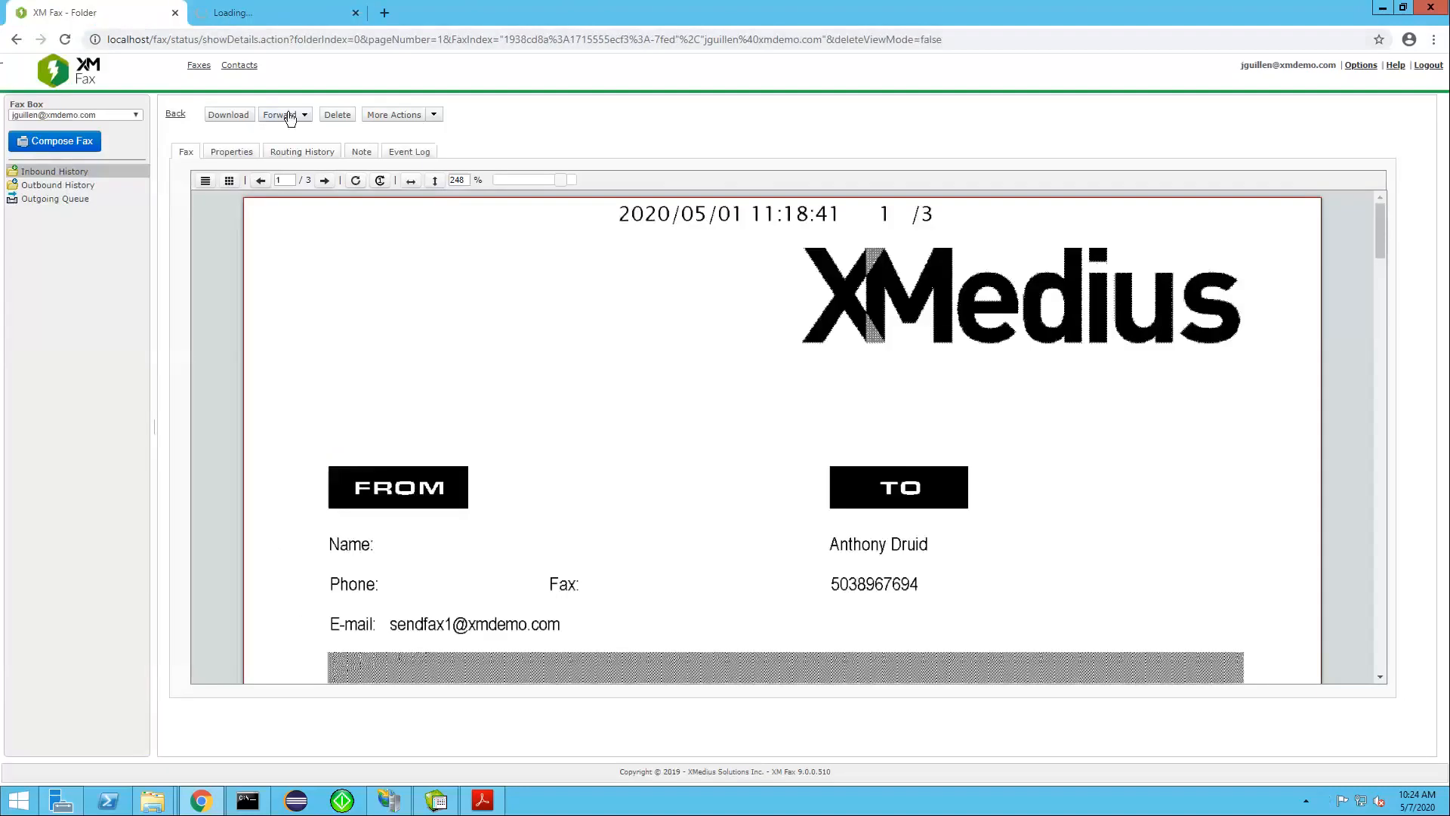
pyautogui.click(289, 119)
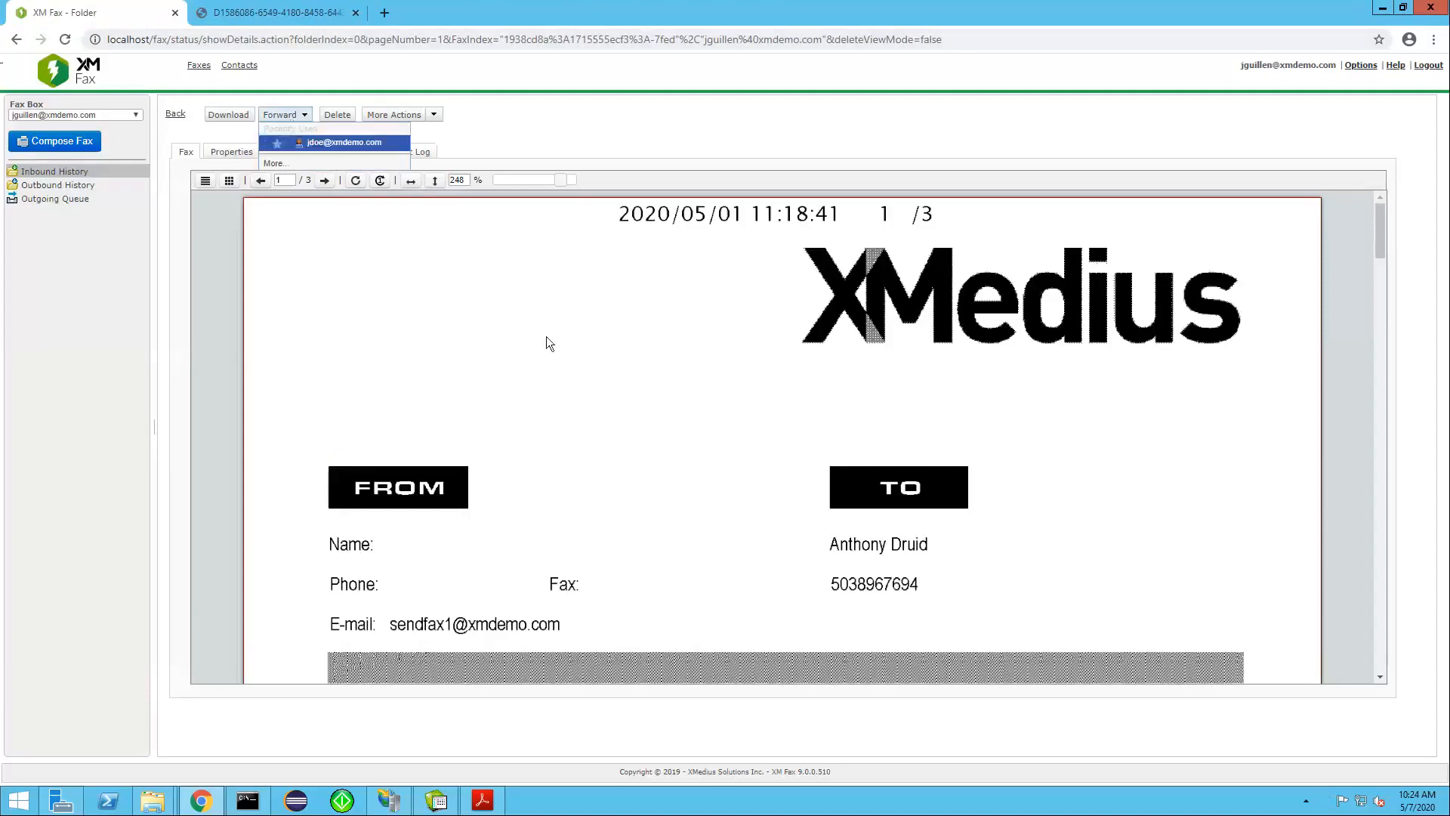
pyautogui.click(609, 145)
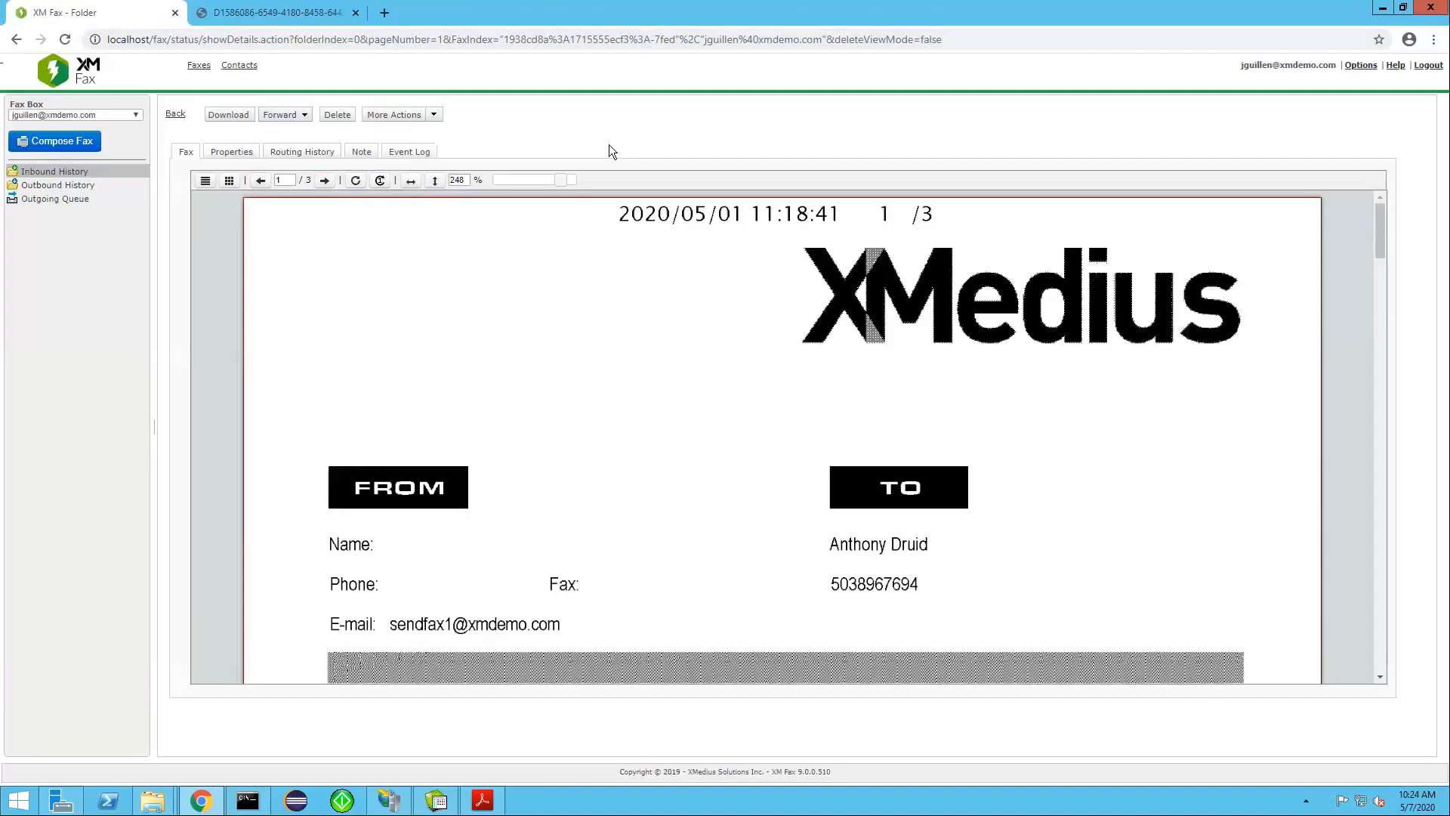
# Open the two-page fax received at 10:20 am from the inbound history and download it
pyautogui.click(68, 170)
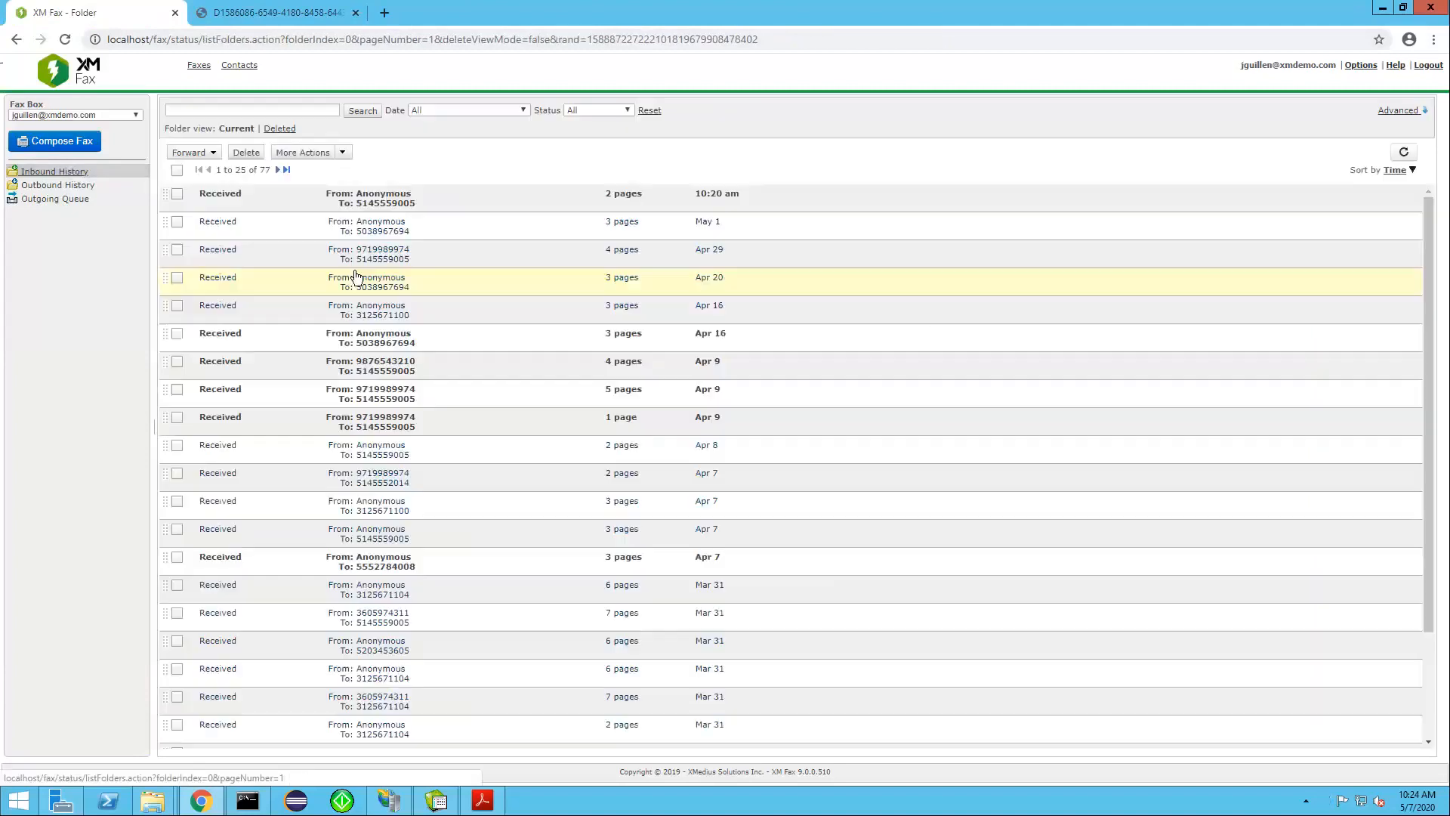
pyautogui.click(360, 201)
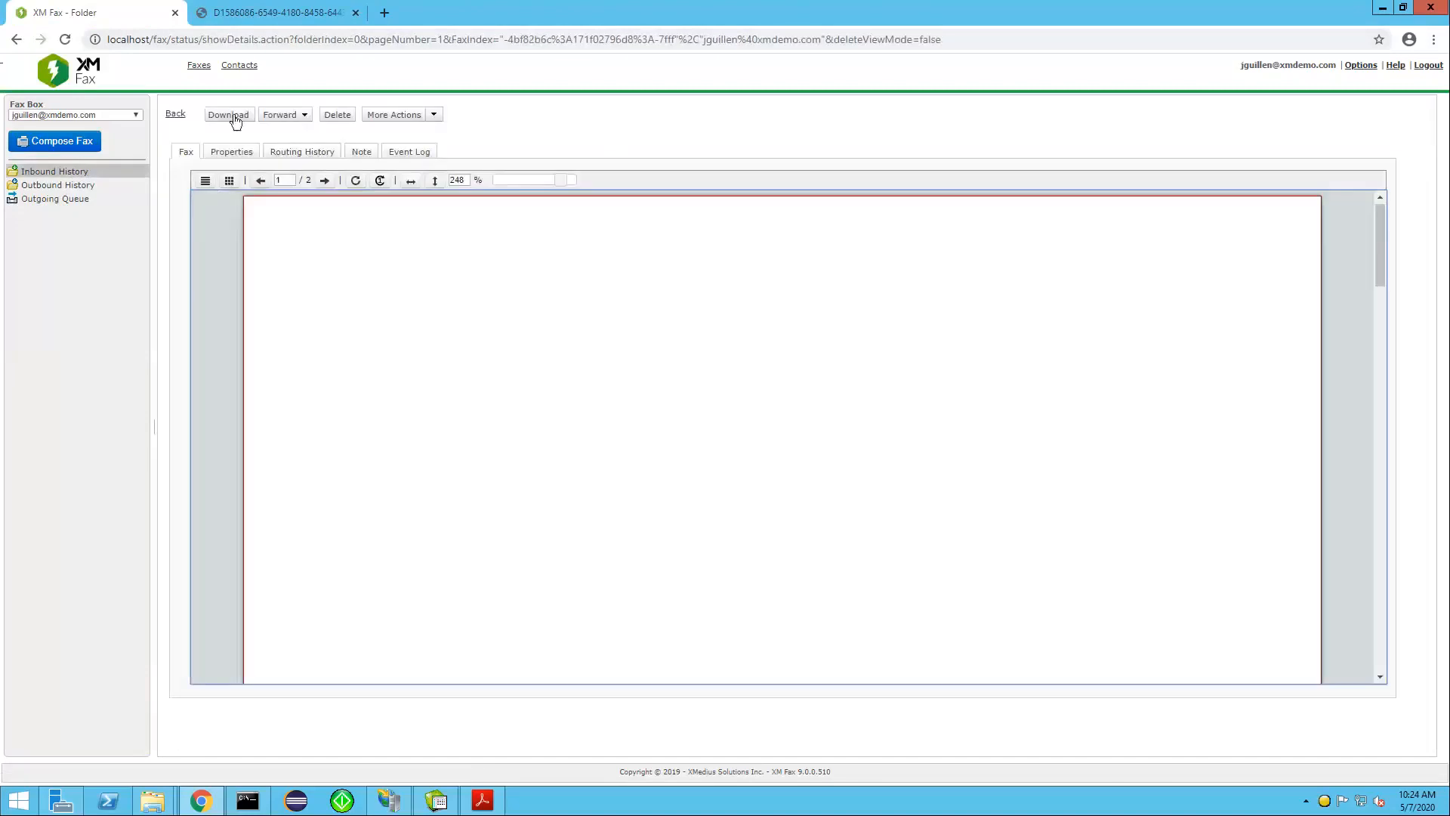
pyautogui.click(234, 117)
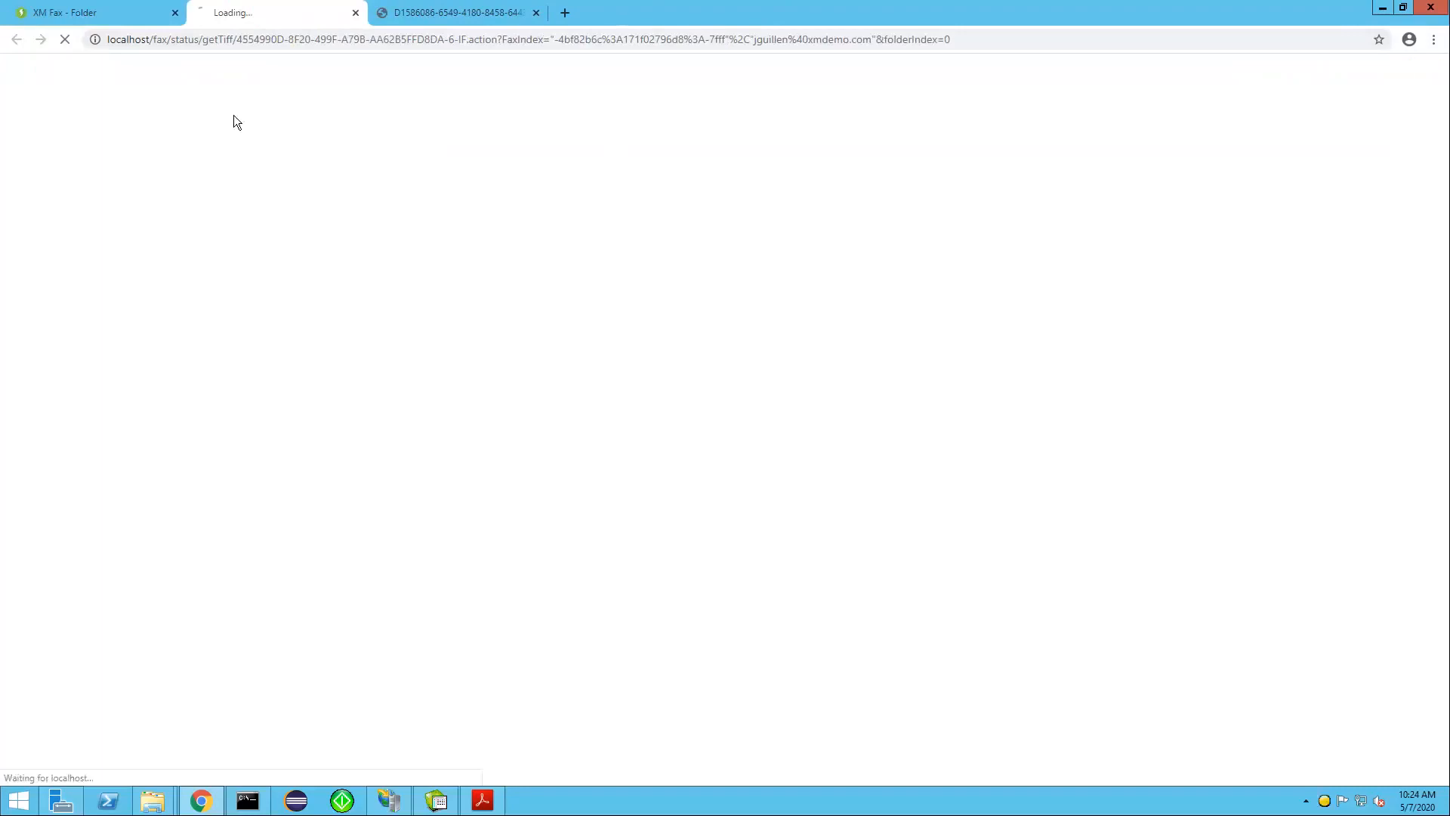
pyautogui.click(99, 9)
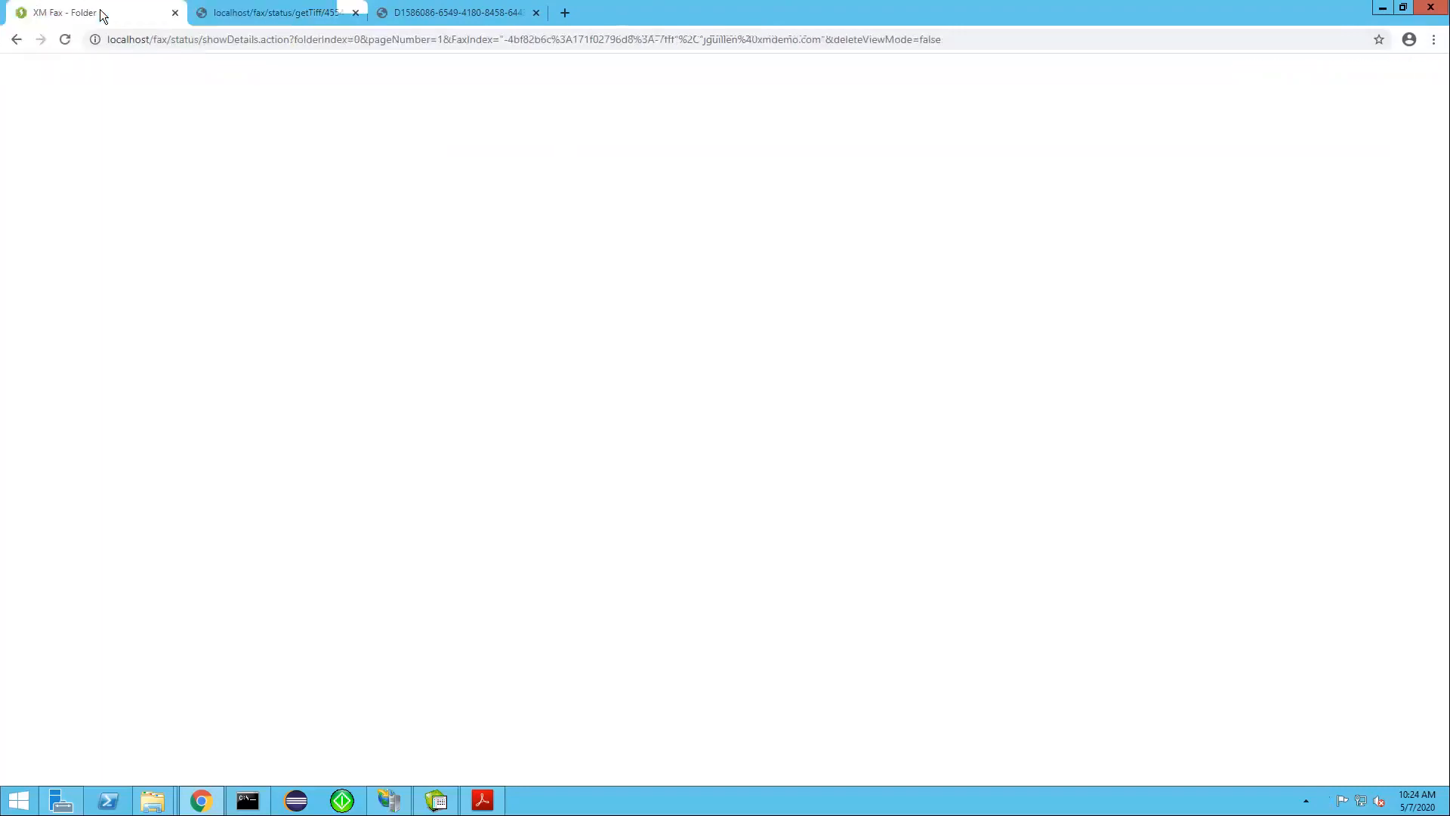
# Examine the received, routed, viewed and downloaded entries in the event log of the 10:20 am inbound fax
pyautogui.click(47, 173)
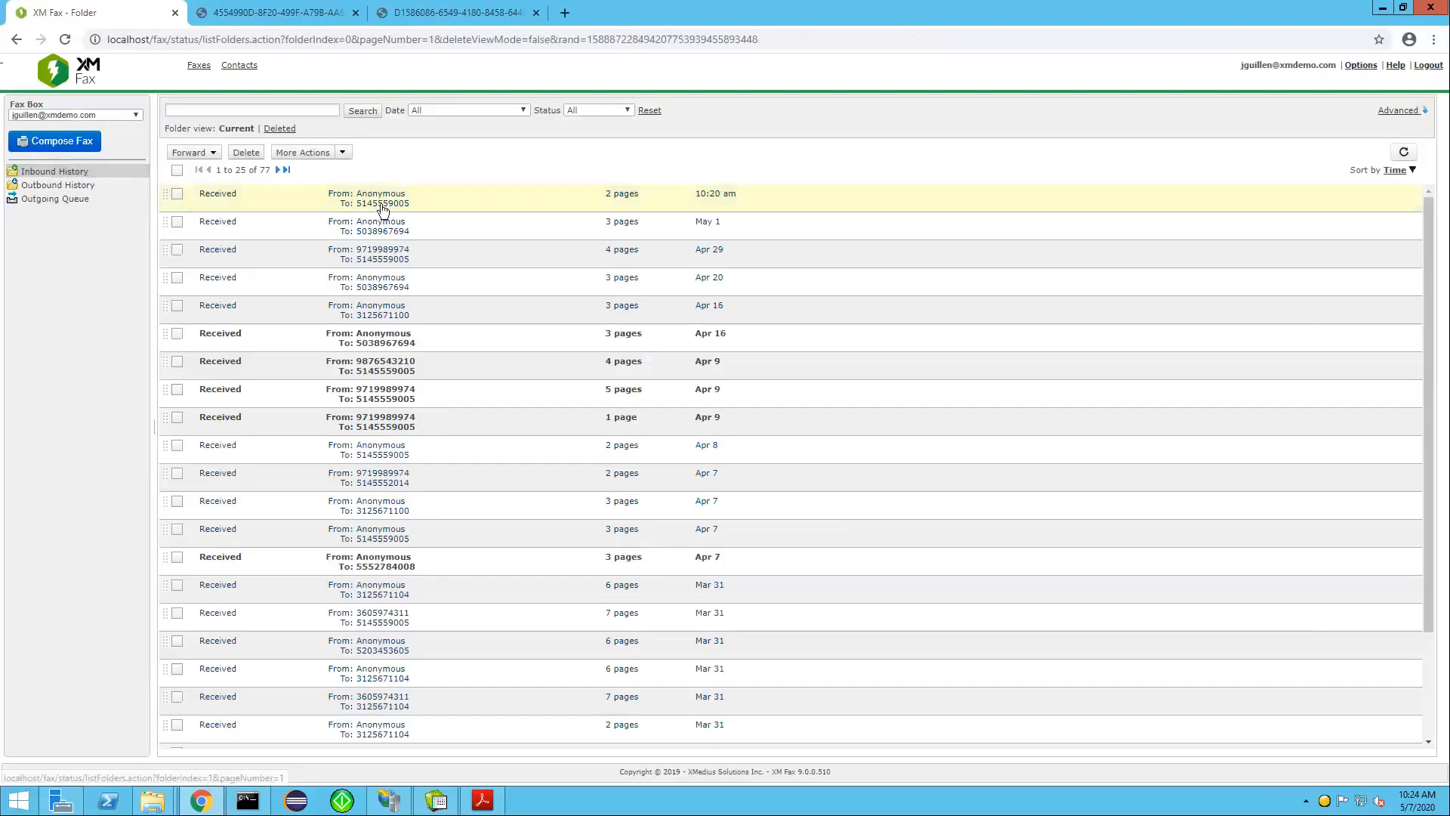
pyautogui.click(386, 208)
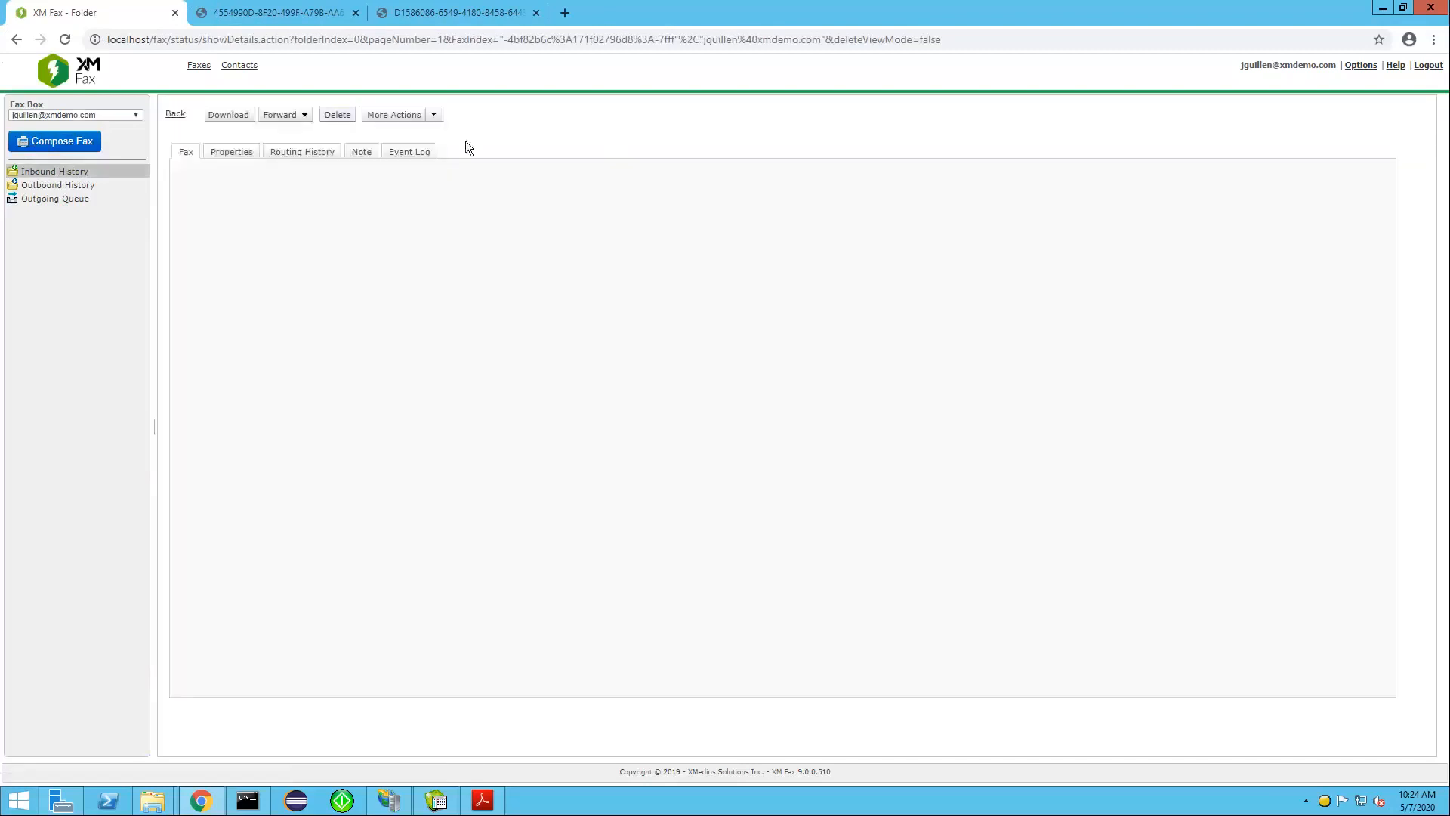
pyautogui.click(411, 154)
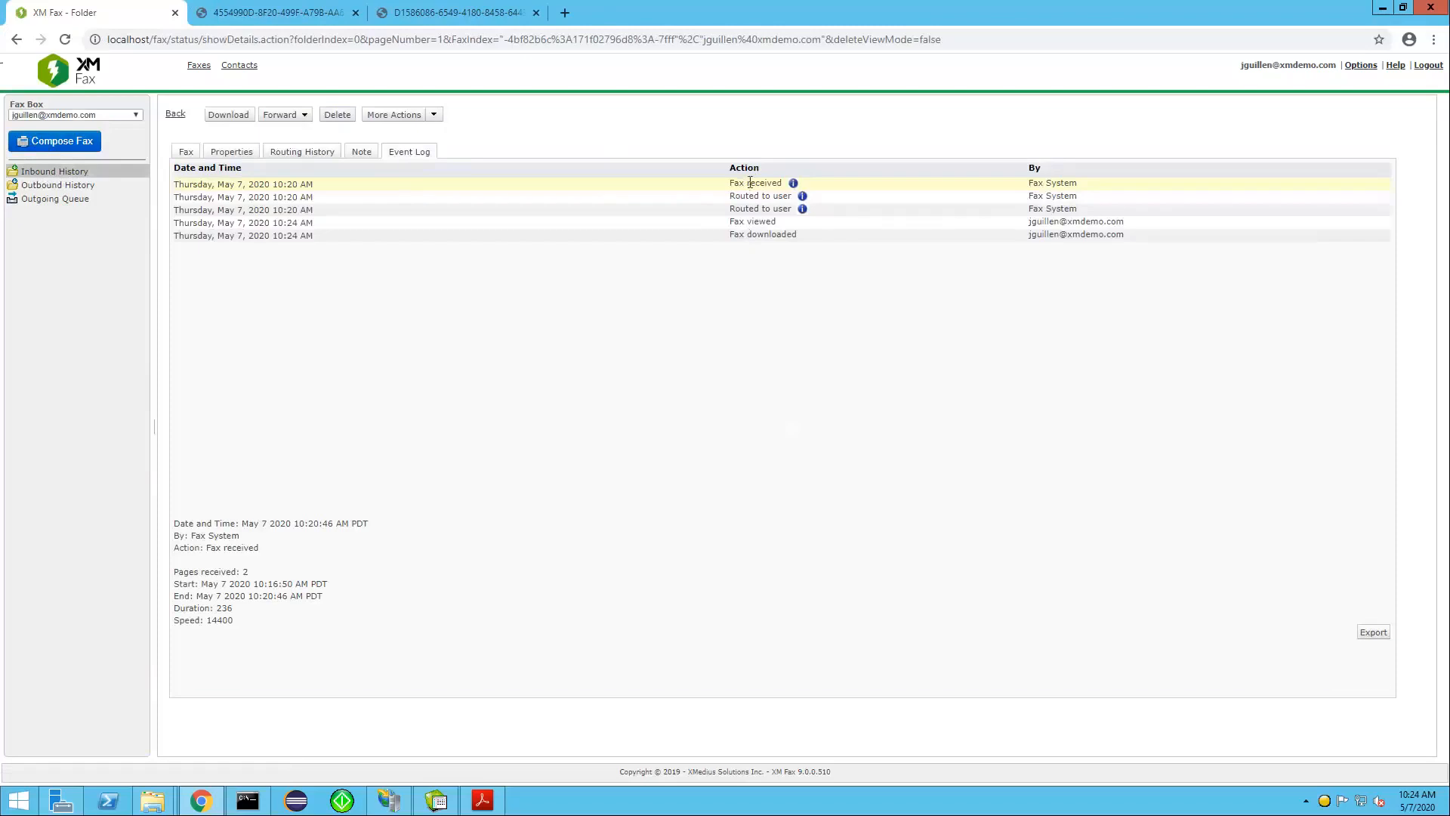
pyautogui.moveTo(746, 183); pyautogui.dragTo(787, 193)
pyautogui.moveTo(731, 196); pyautogui.dragTo(778, 220)
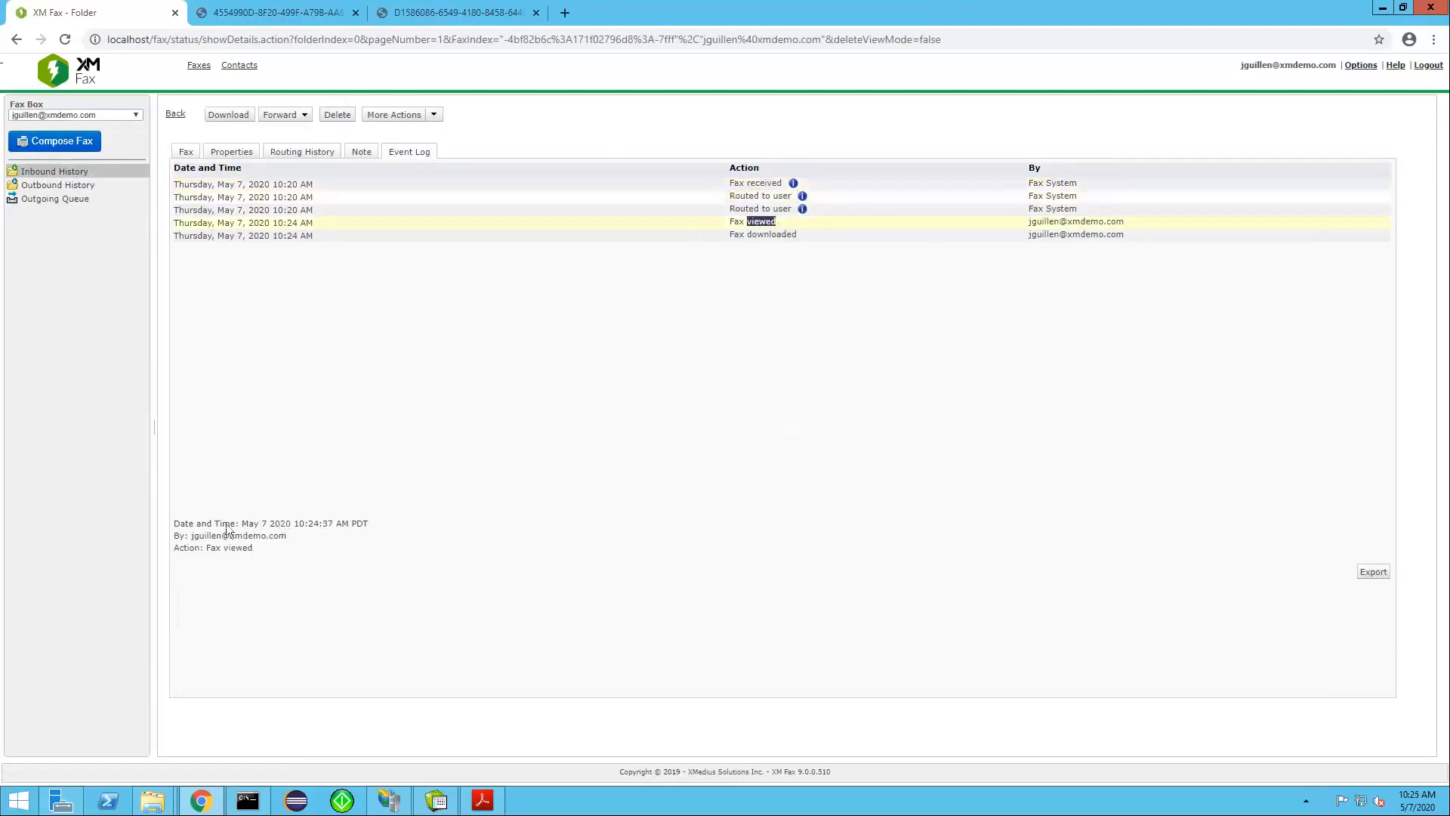
pyautogui.moveTo(249, 523); pyautogui.dragTo(370, 524)
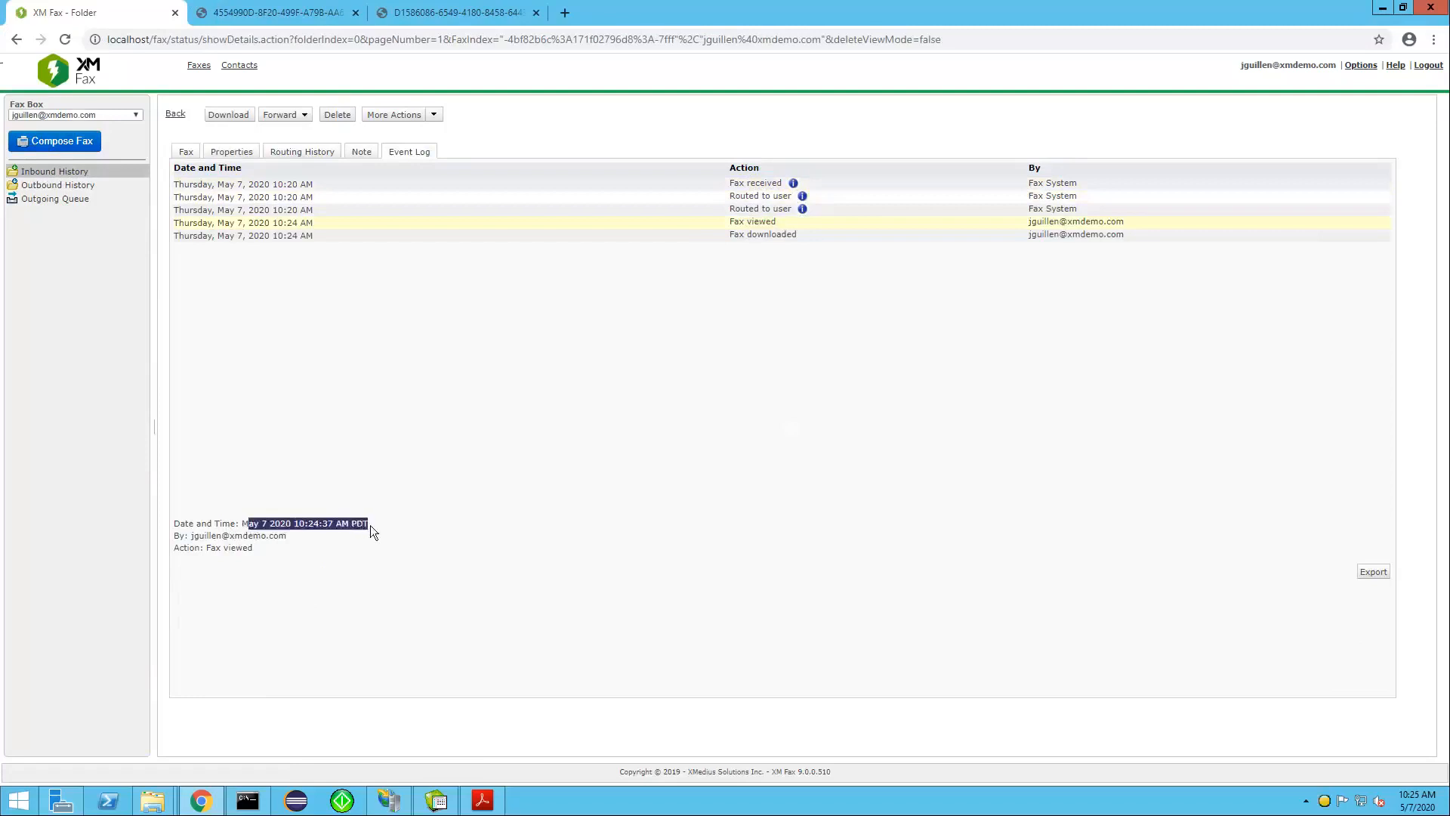
pyautogui.moveTo(747, 236); pyautogui.dragTo(807, 234)
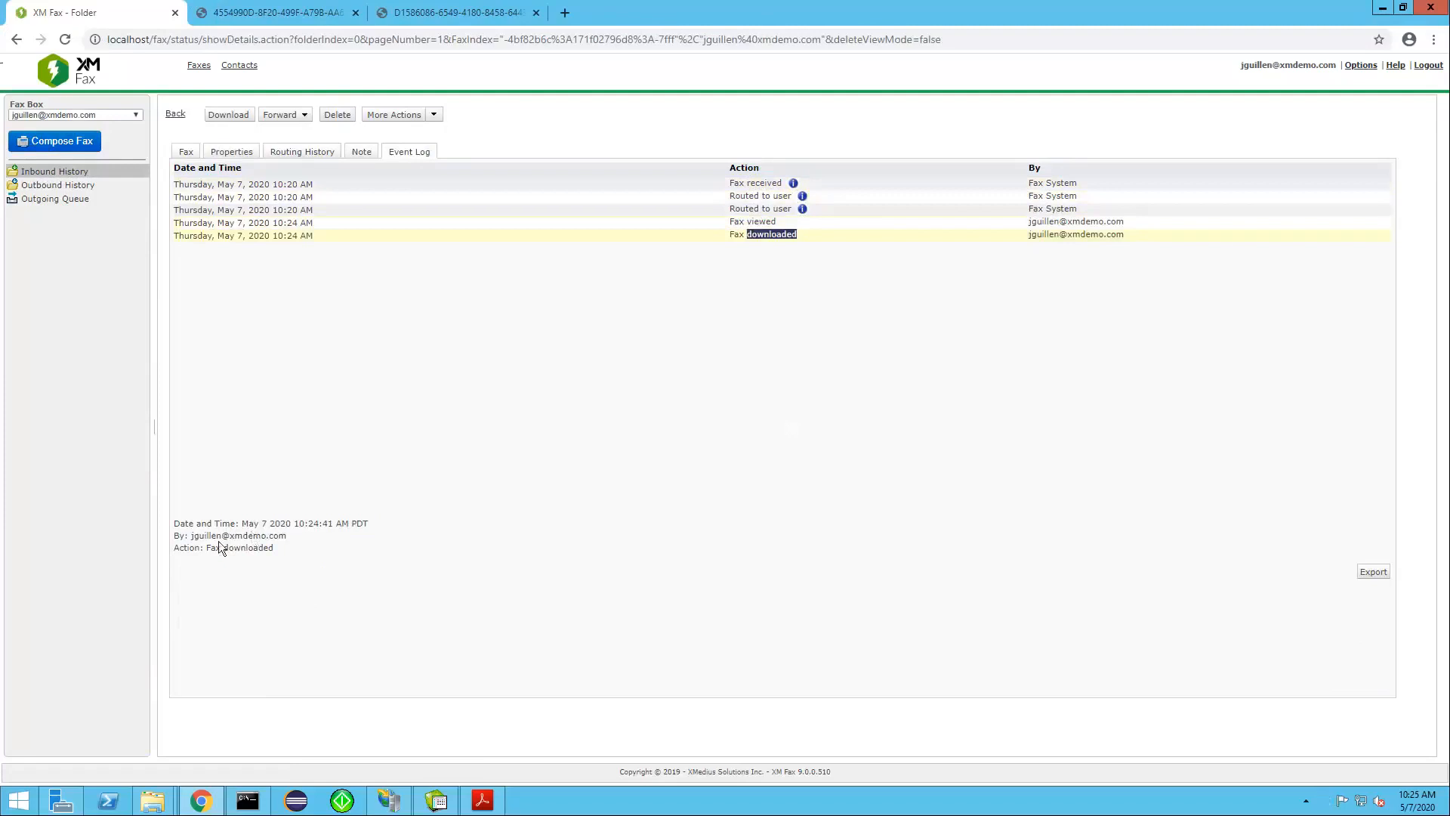
pyautogui.moveTo(210, 547); pyautogui.dragTo(277, 553)
# Delete the Apr 20 fax from the inbound history
pyautogui.click(55, 186)
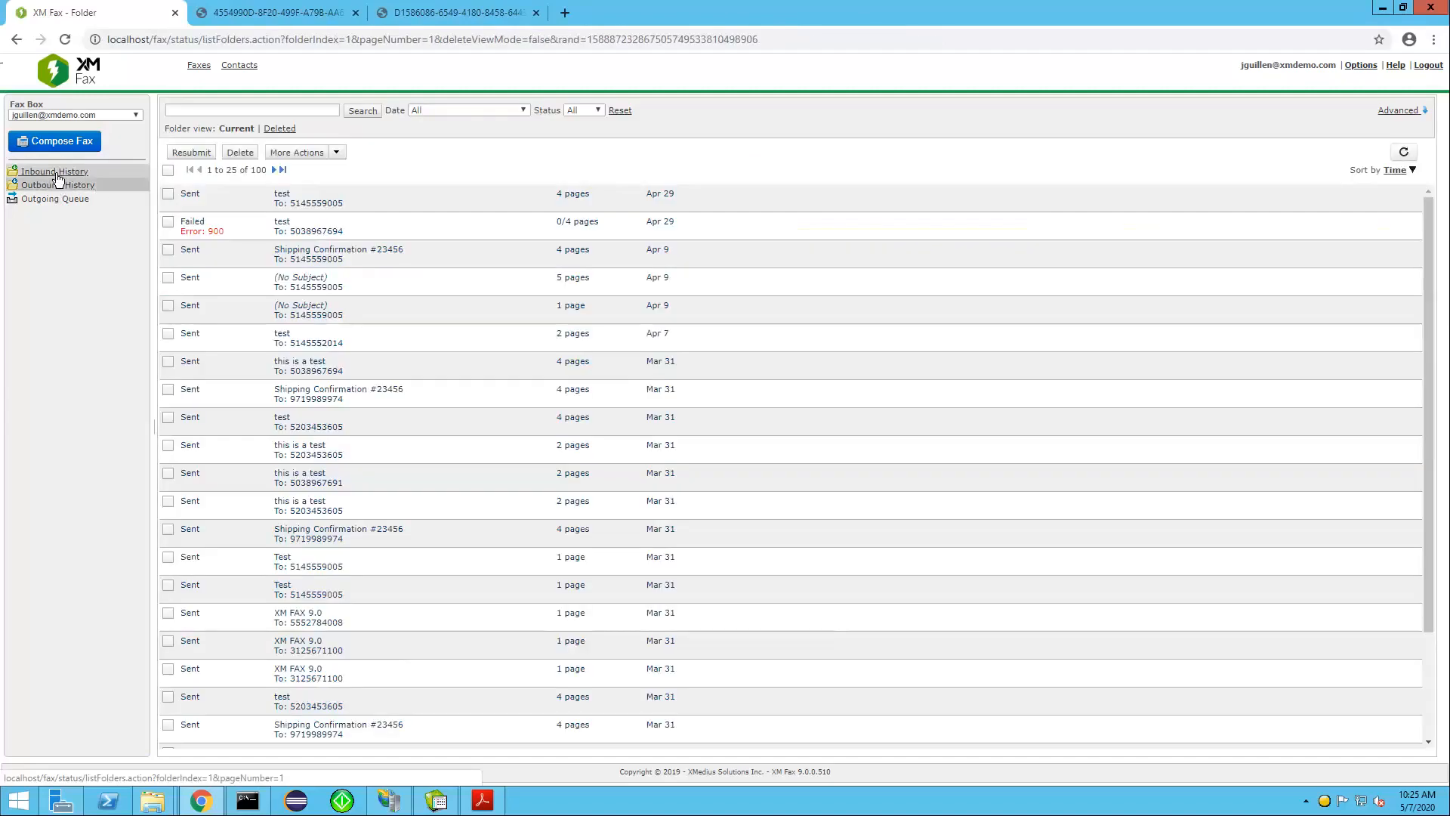
pyautogui.click(56, 173)
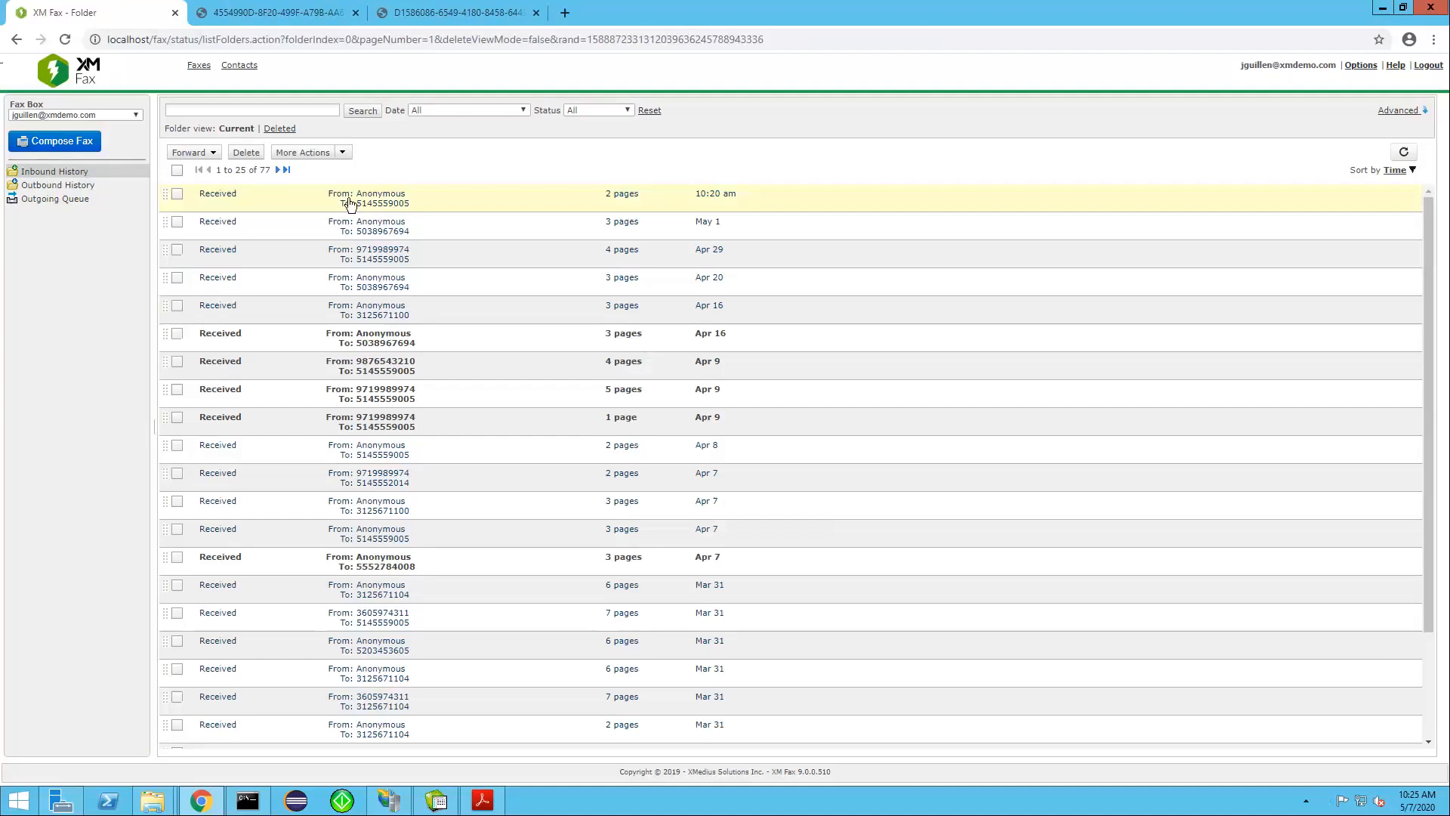
pyautogui.click(178, 278)
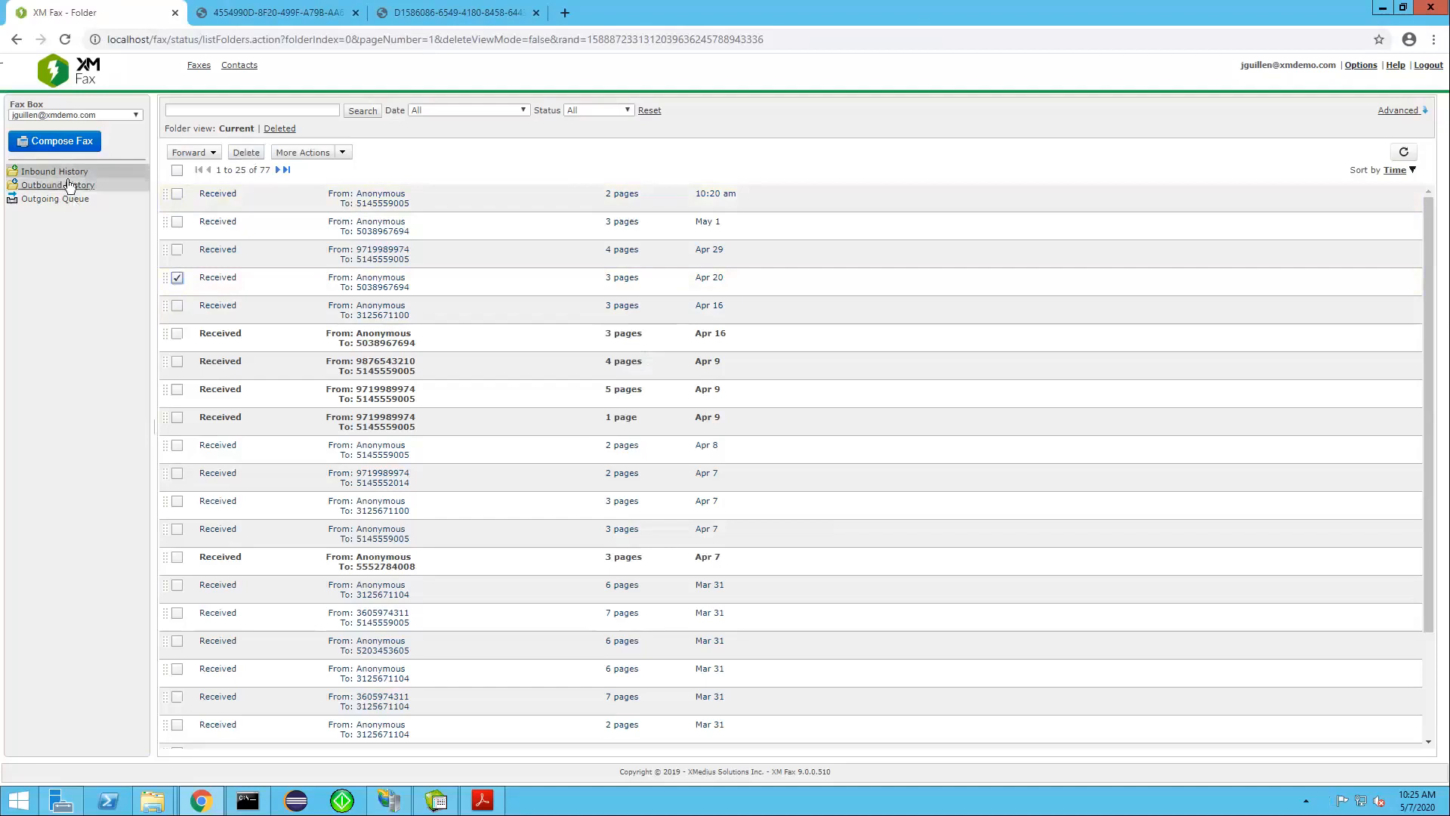
pyautogui.click(252, 154)
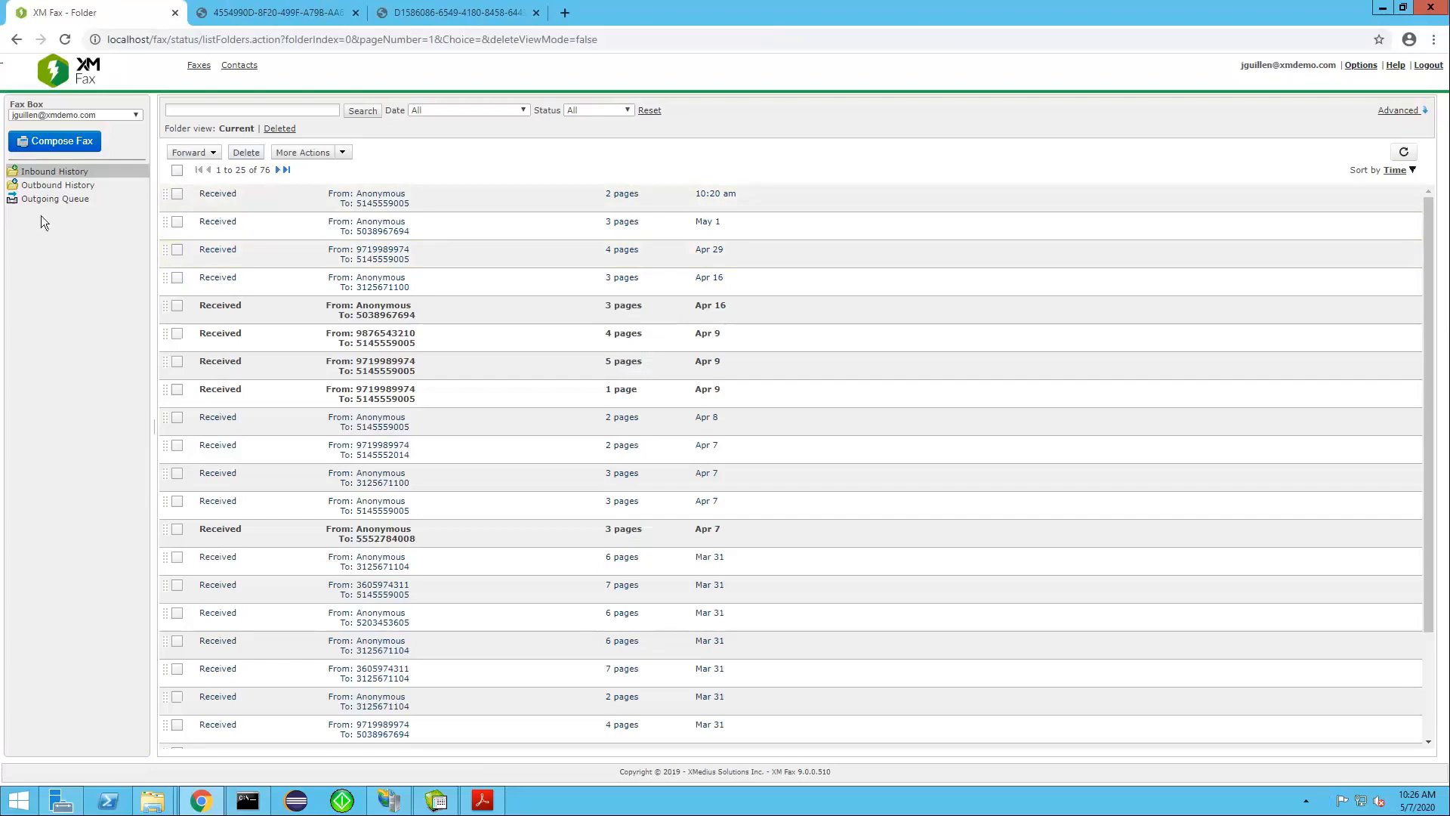
# Resubmit the failed Apr 29 outbound fax, delayed until May 7, 2020 at 11:00 AM, and check it in the refreshed outgoing queue
pyautogui.click(67, 185)
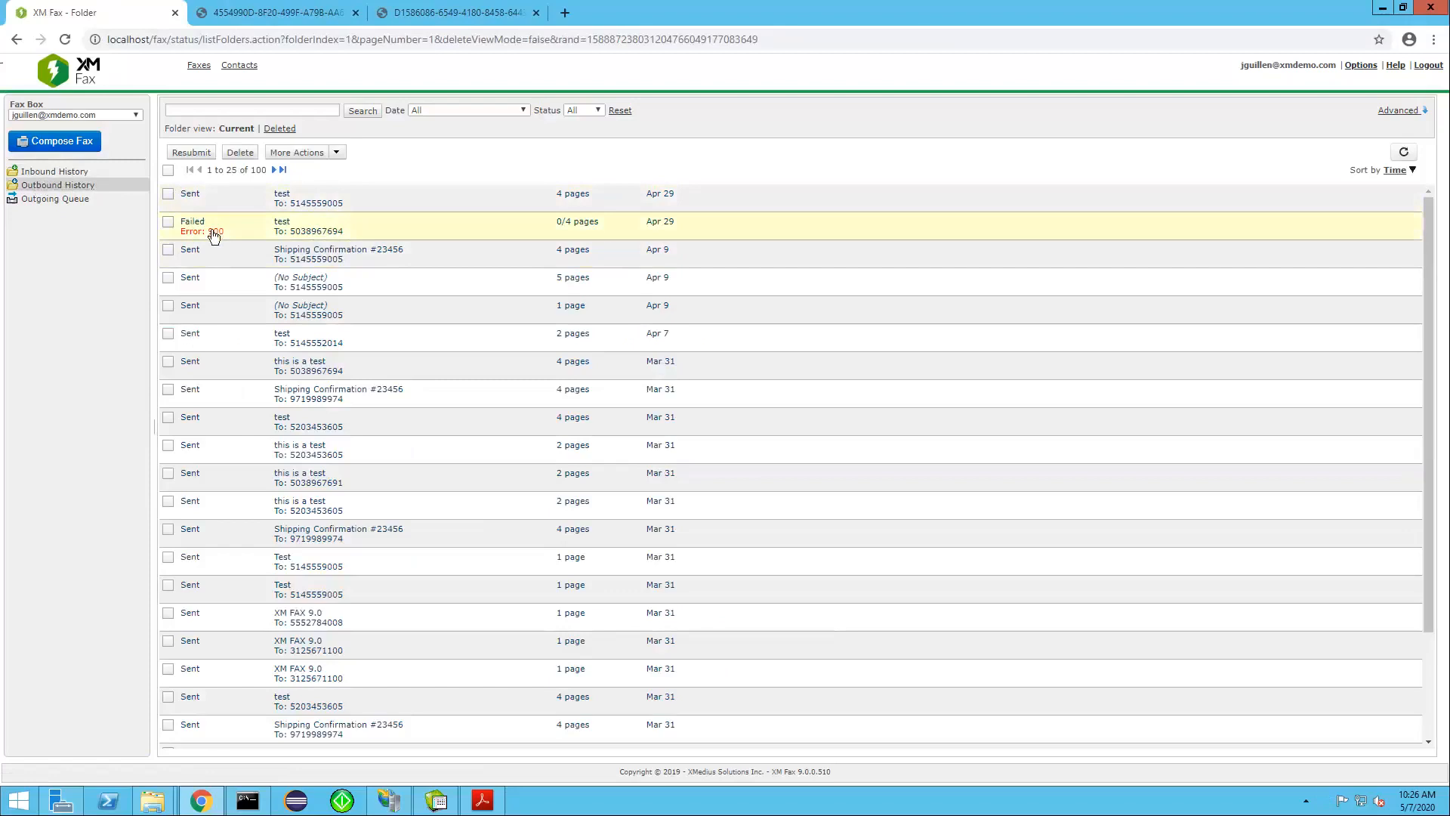
pyautogui.moveTo(211, 235)
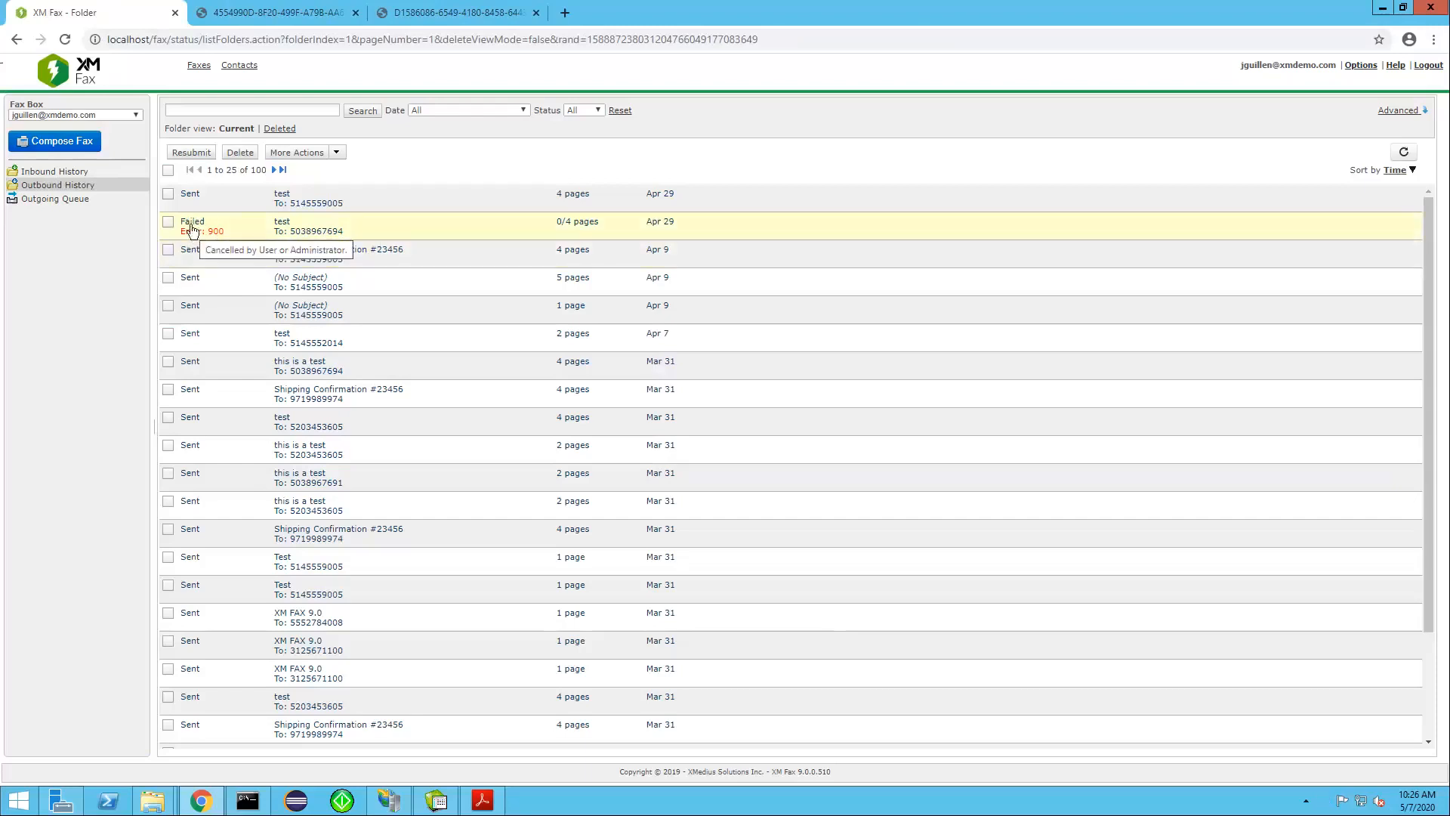
pyautogui.click(168, 221)
pyautogui.click(188, 154)
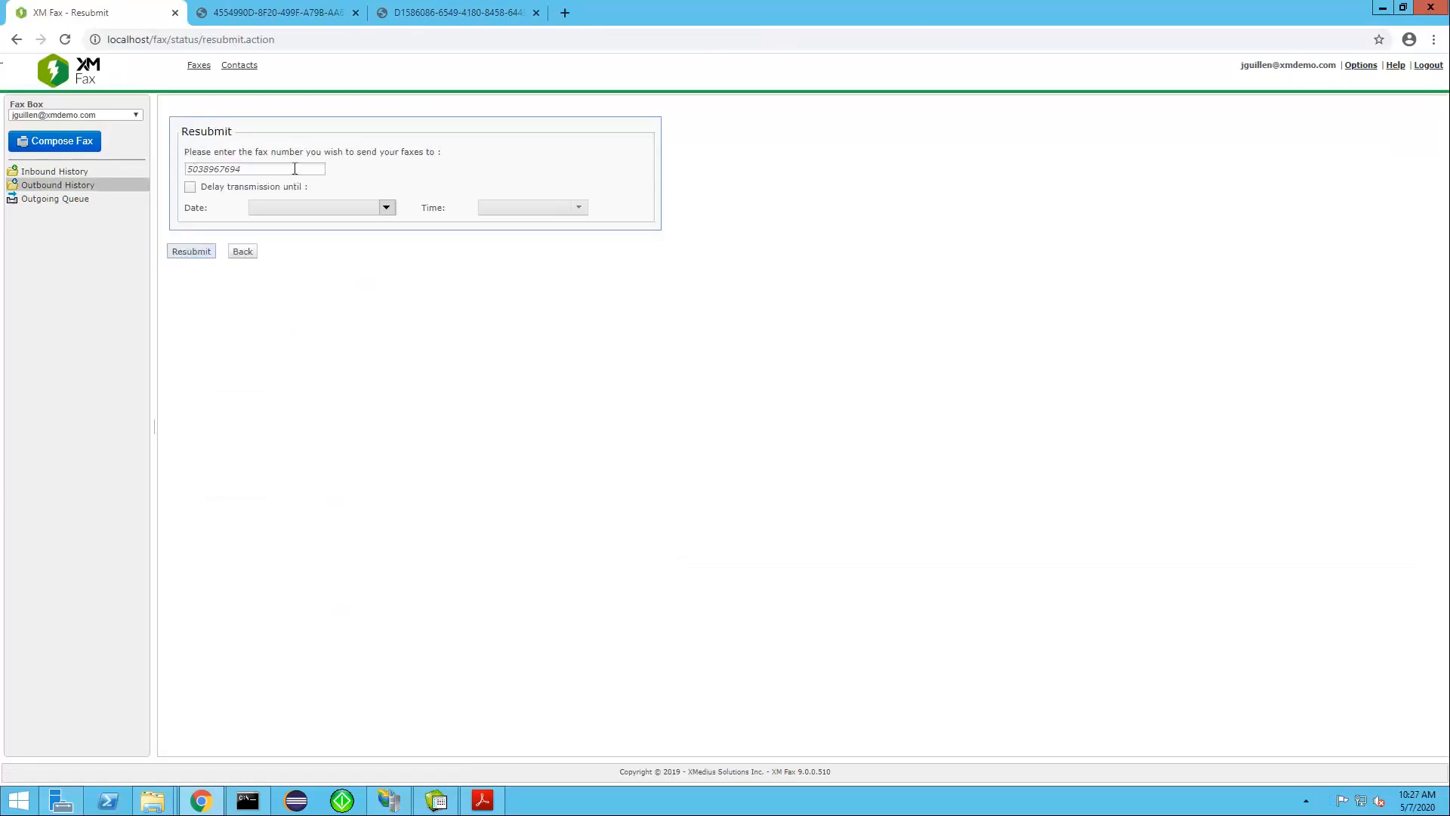
pyautogui.click(244, 170)
pyautogui.doubleClick(242, 168)
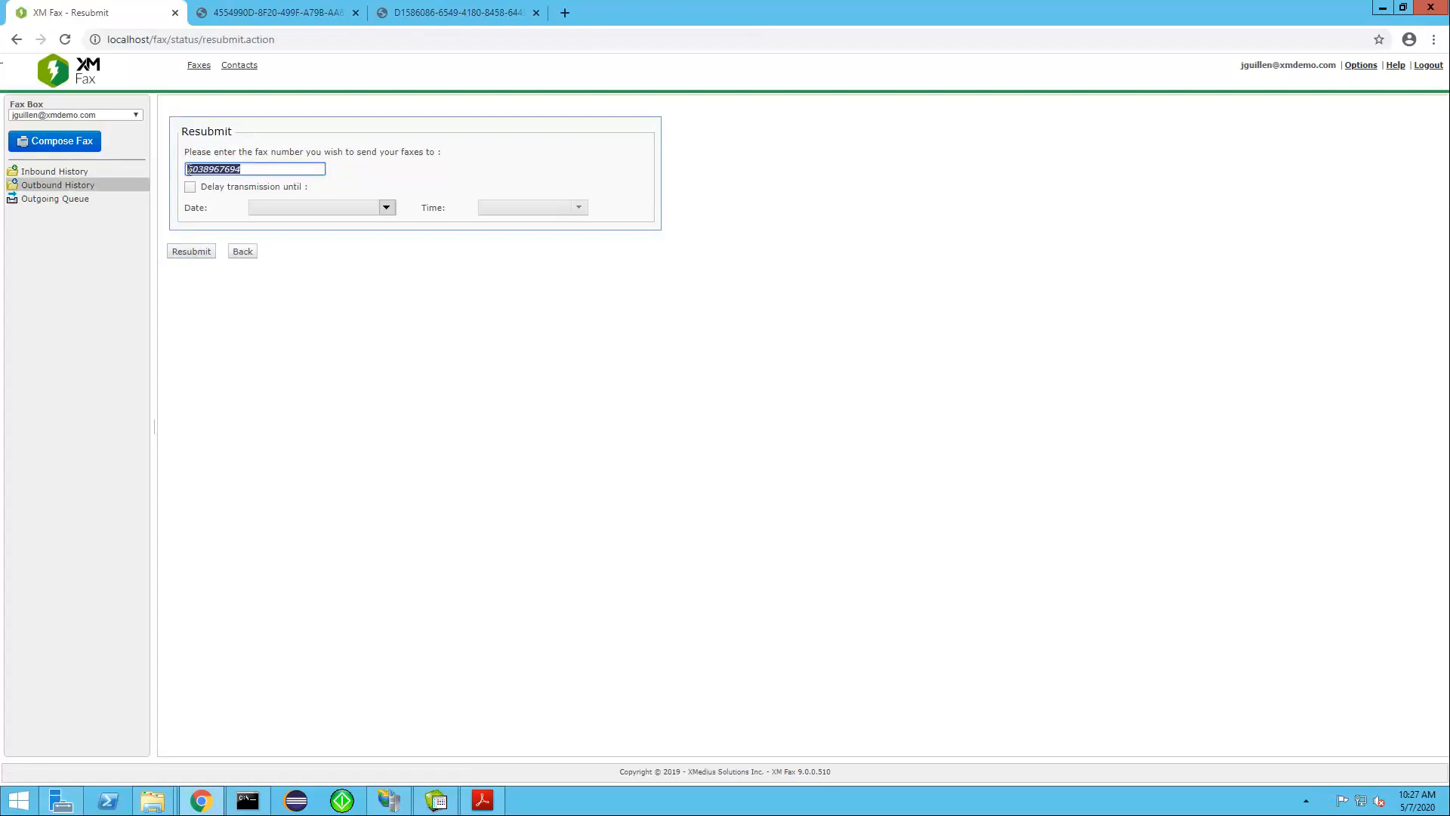
pyautogui.click(242, 170)
pyautogui.click(190, 187)
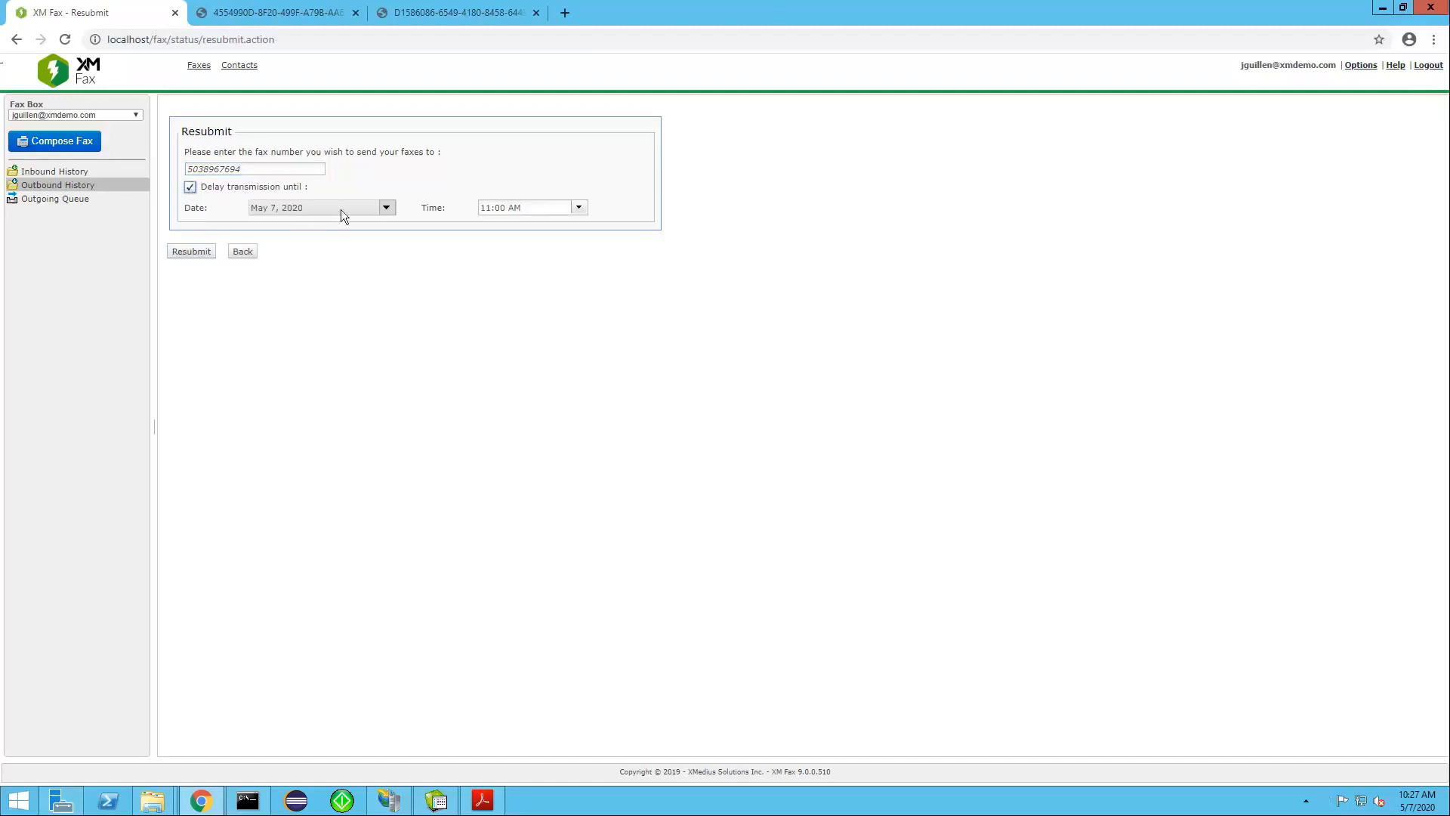
pyautogui.click(198, 251)
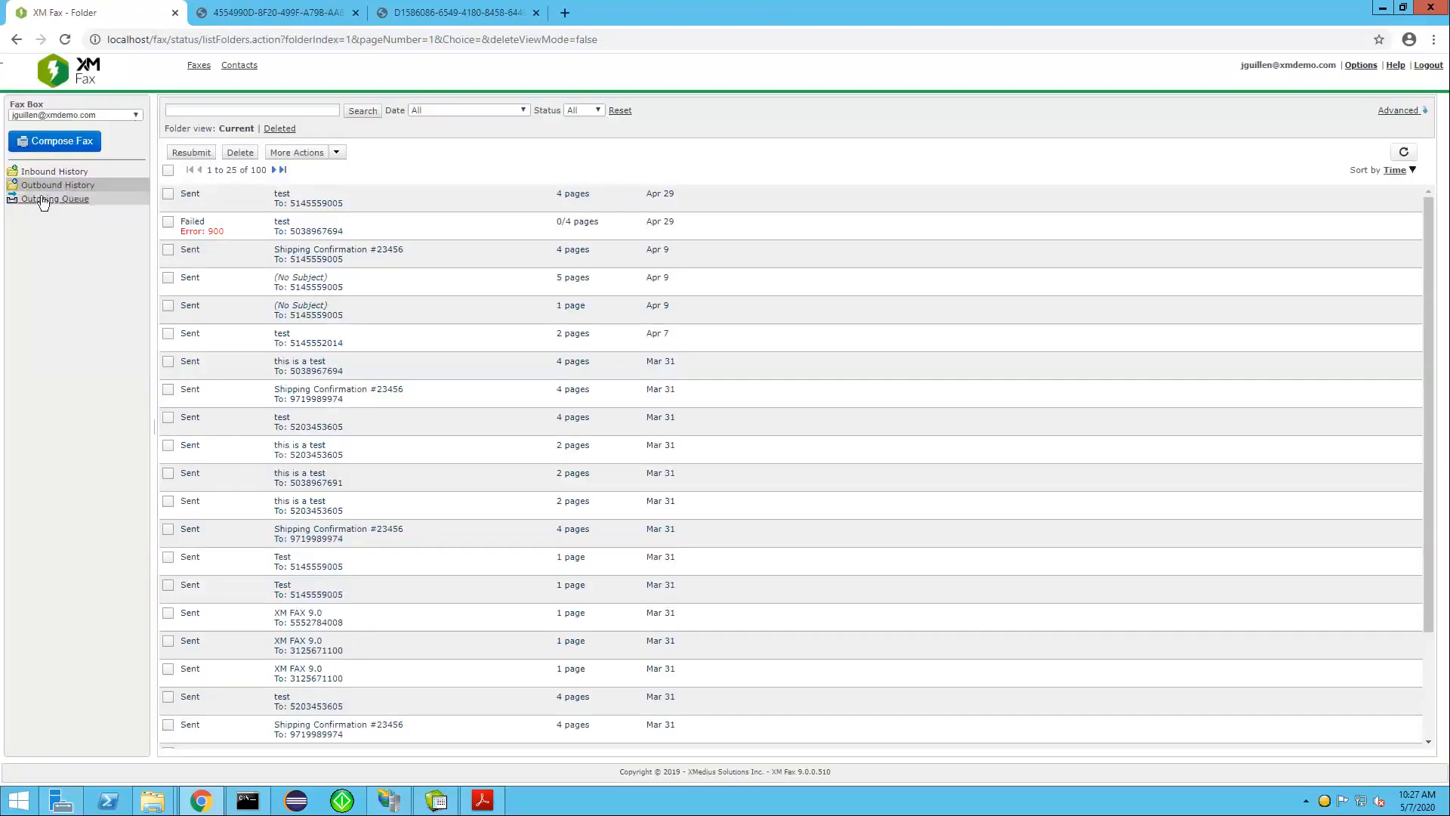
pyautogui.click(43, 200)
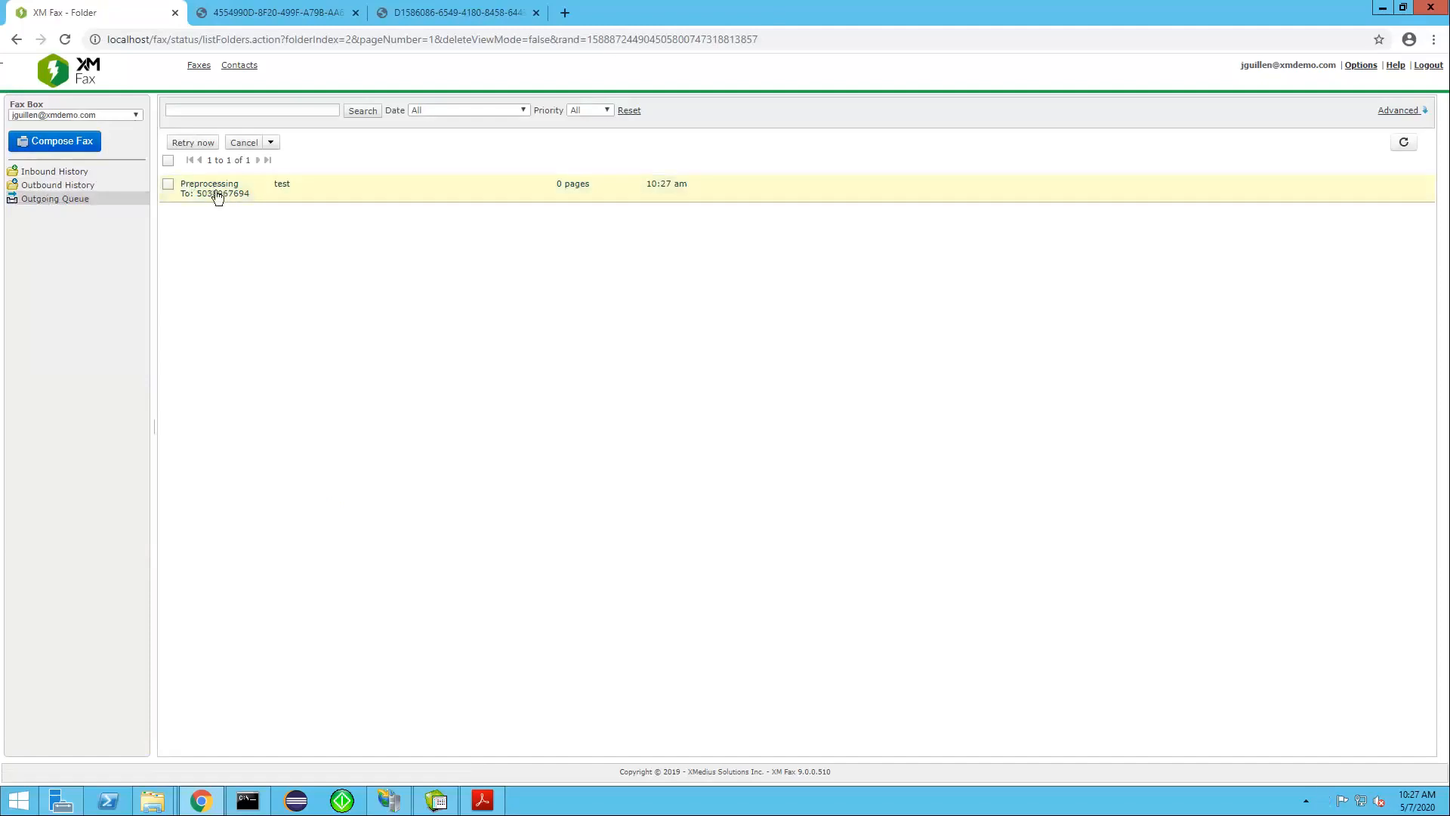
pyautogui.click(1403, 146)
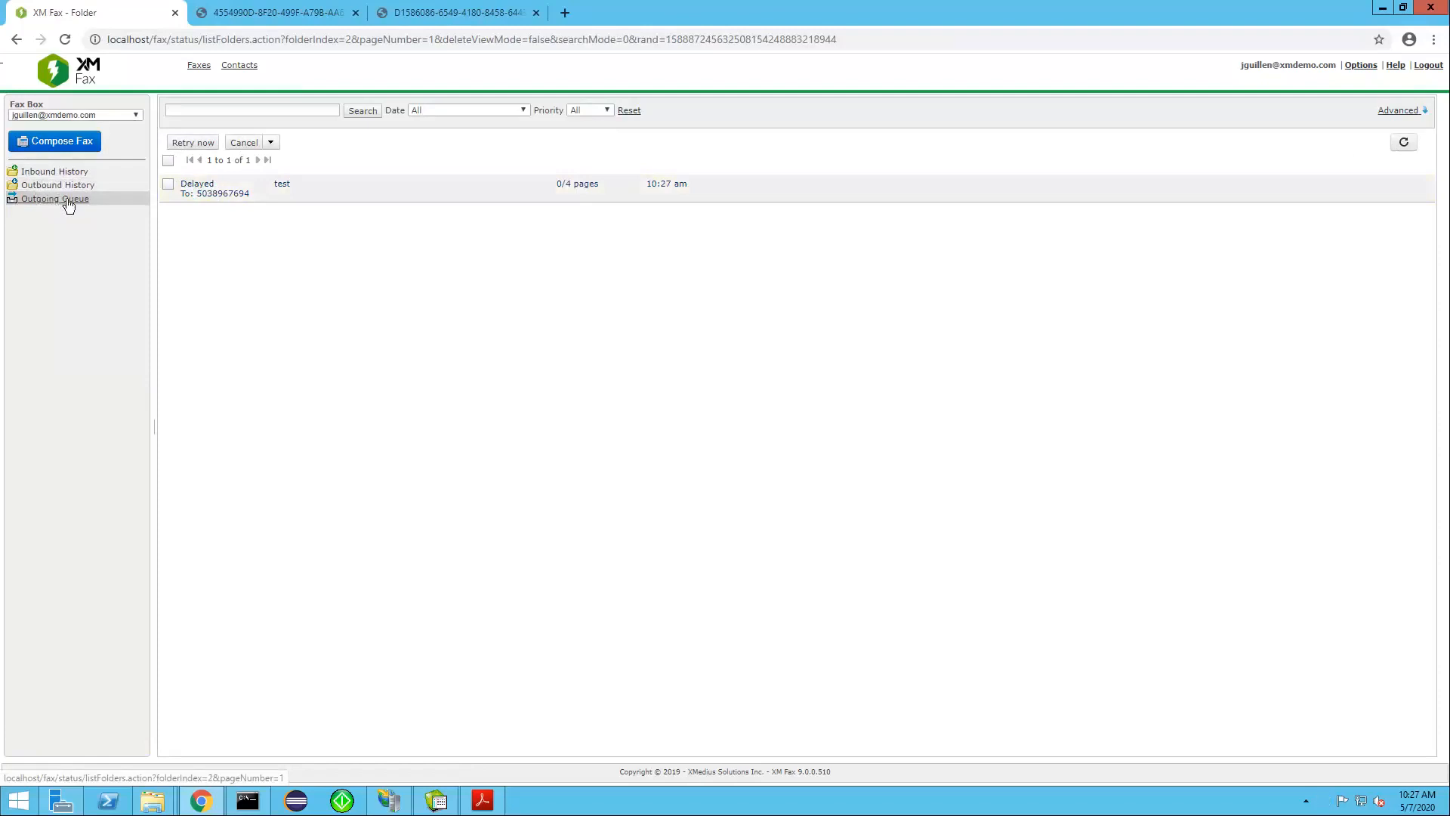
# Start composing a new web fax and add a suggested contact to the recipients list
pyautogui.click(72, 146)
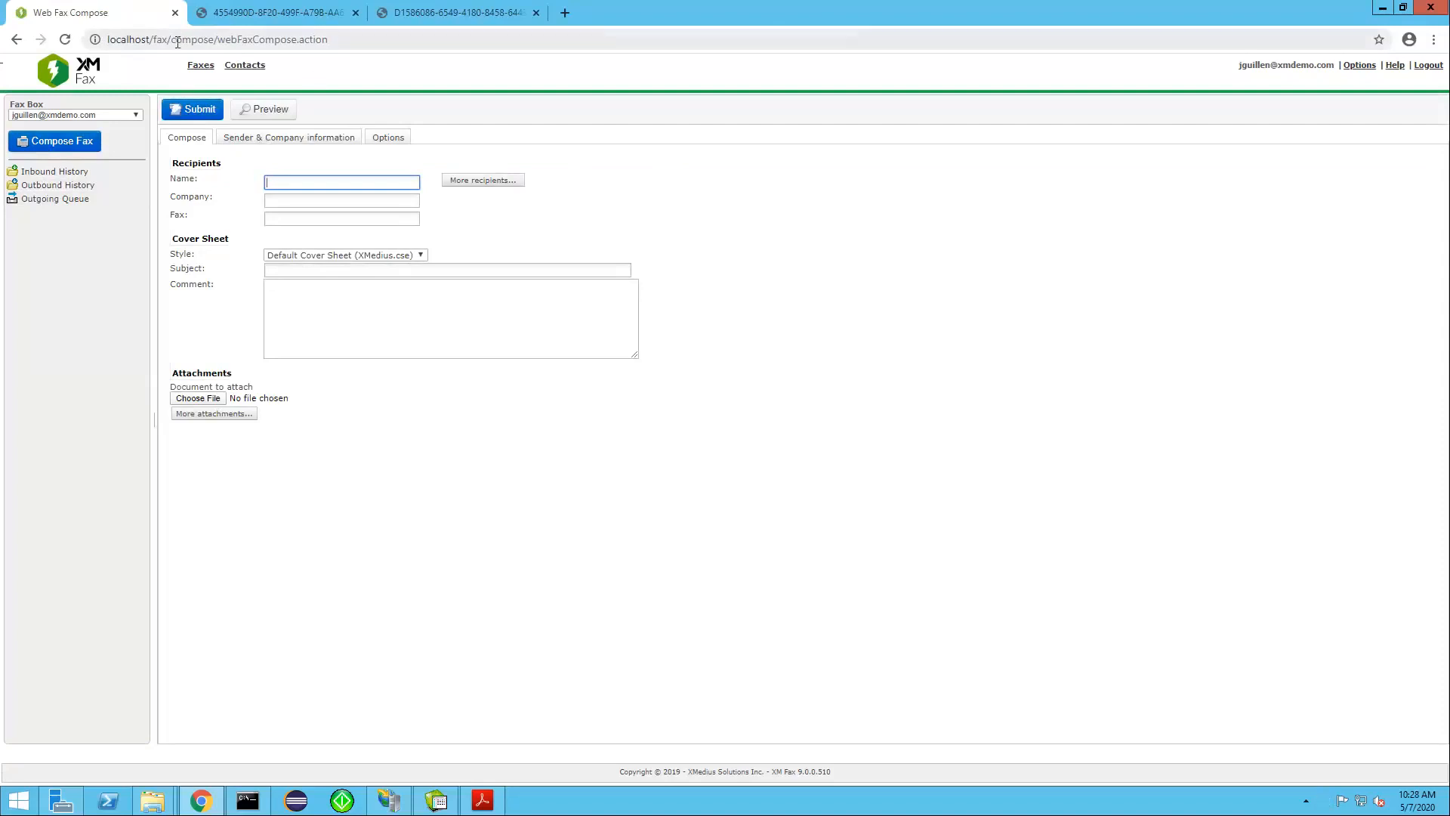
pyautogui.moveTo(108, 39); pyautogui.dragTo(171, 43)
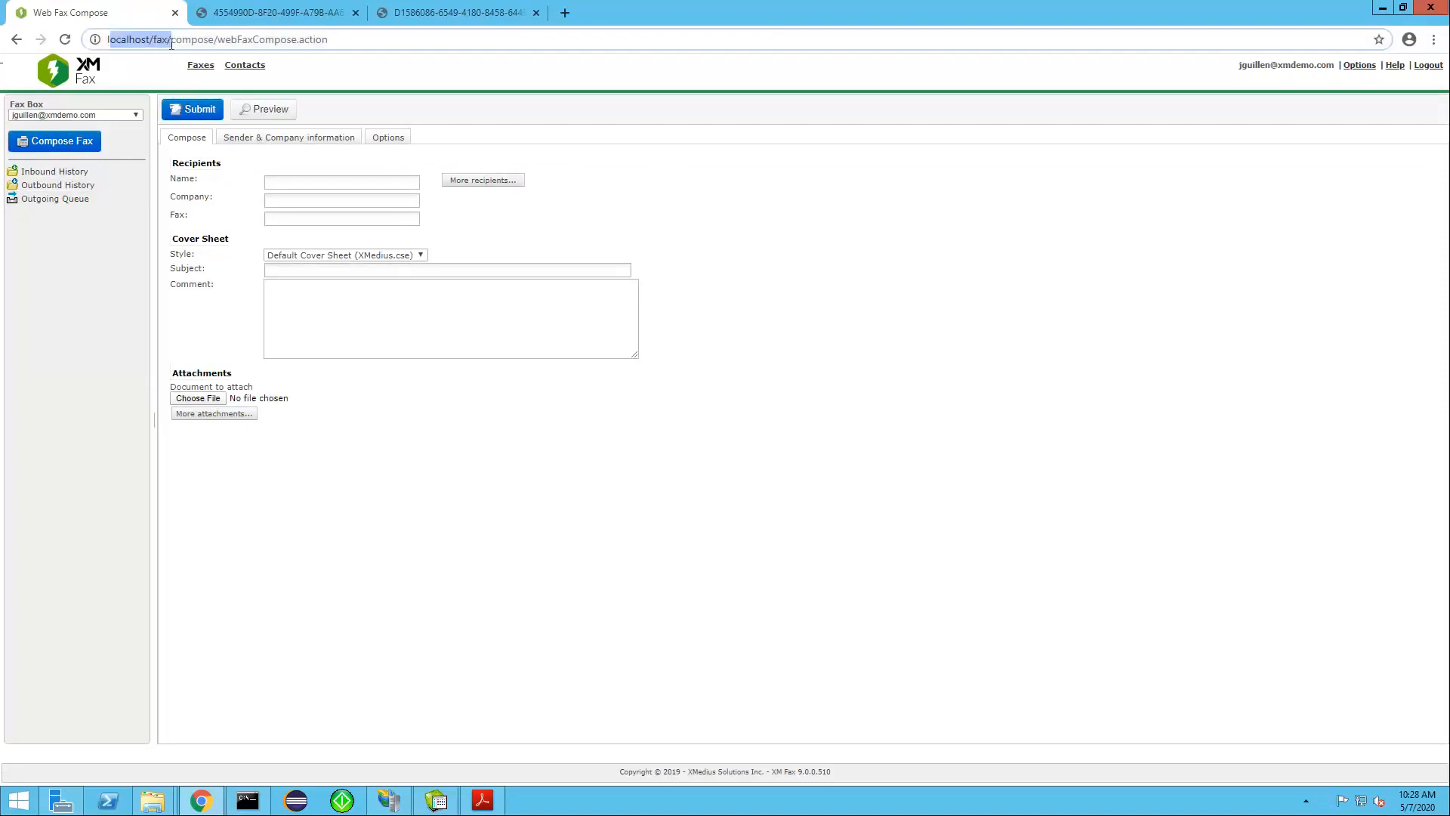
pyautogui.click(288, 183)
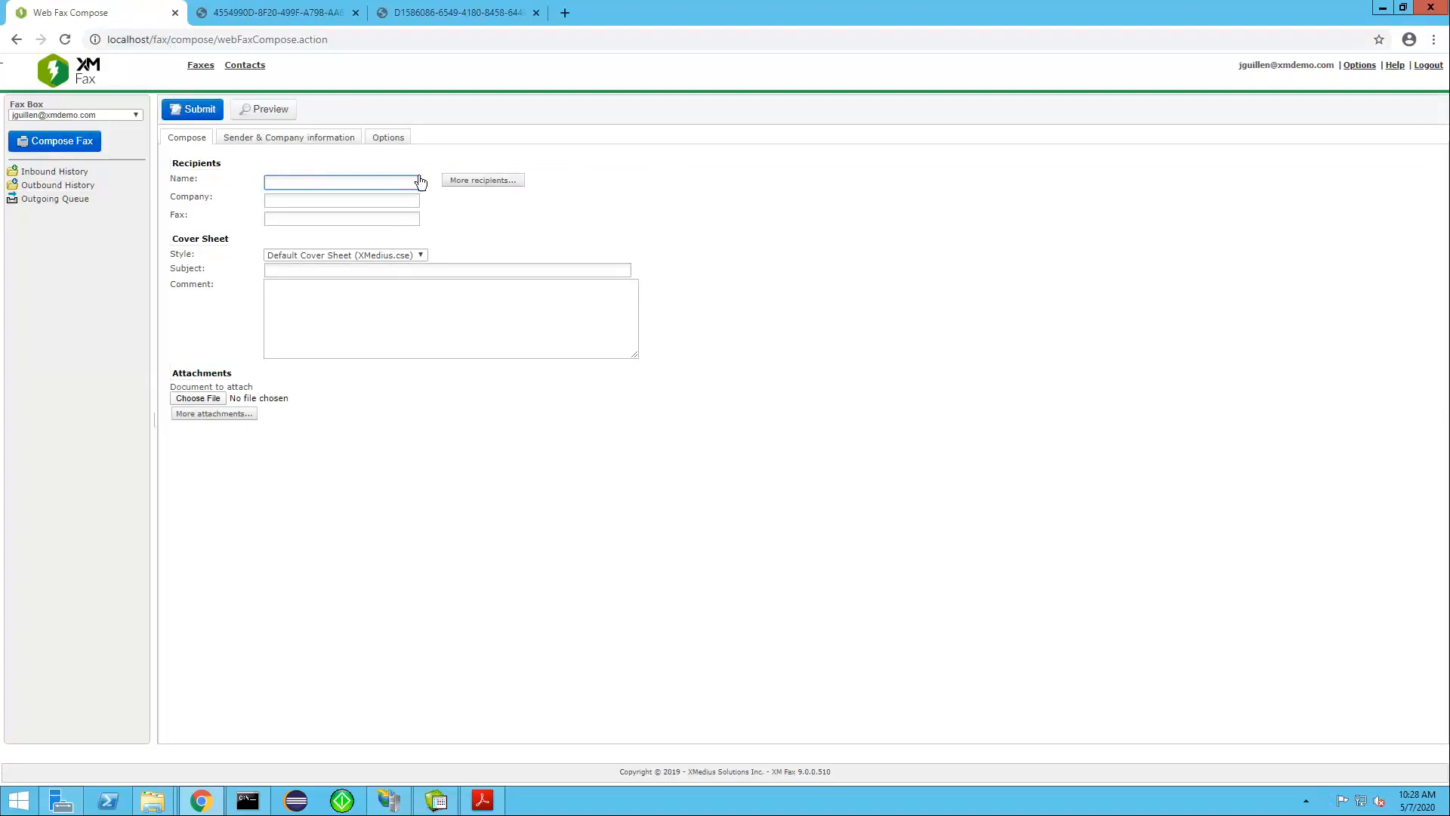
pyautogui.write('an')
pyautogui.click(299, 214)
pyautogui.click(456, 185)
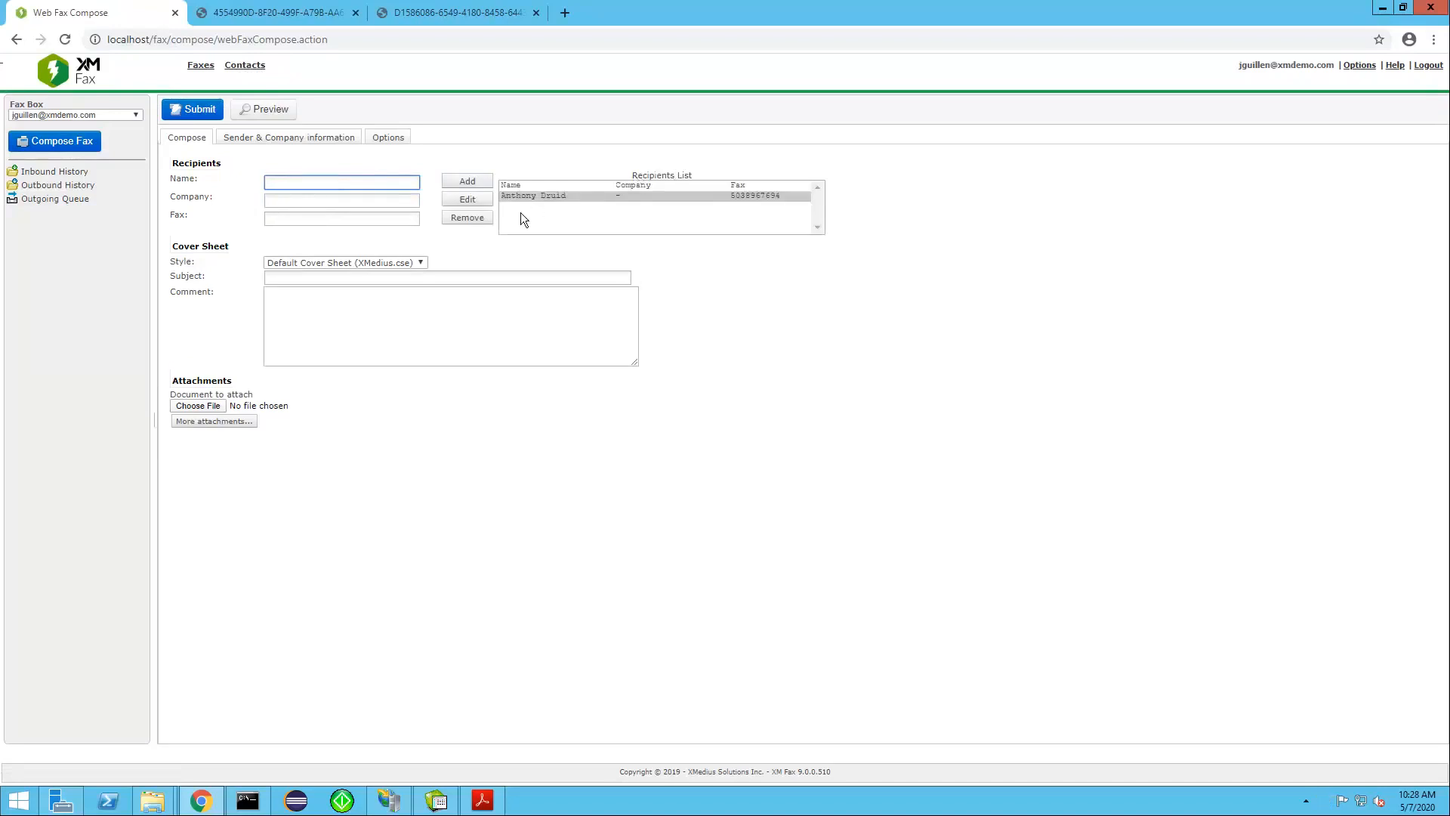
# Keep the default cover sheet (XMedius.cse) and fill in the subject "test" and the comment "Please review"
pyautogui.click(419, 263)
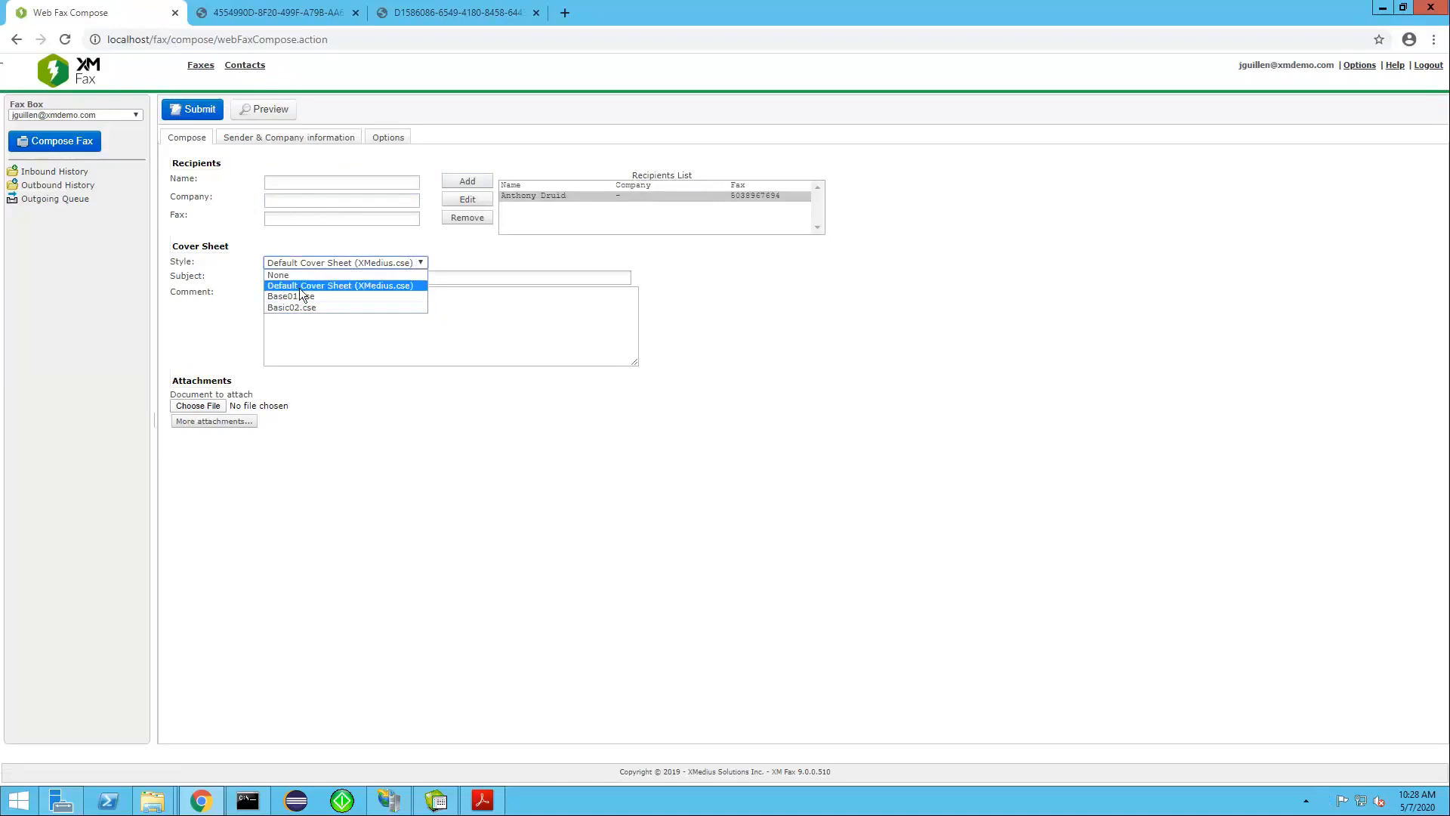
pyautogui.click(295, 284)
pyautogui.click(289, 279)
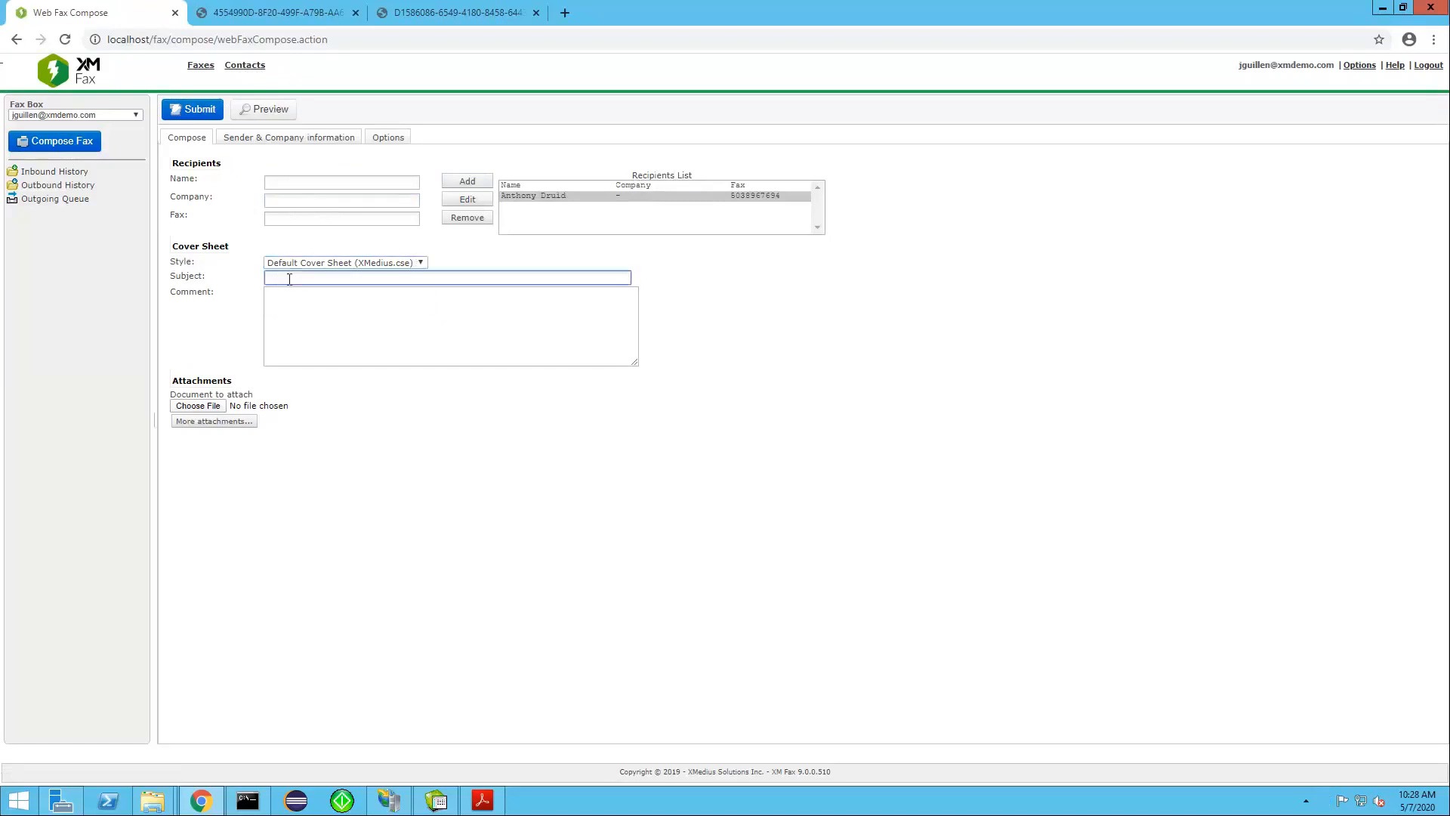
pyautogui.write('tst')
pyautogui.write('est')
pyautogui.click(297, 316)
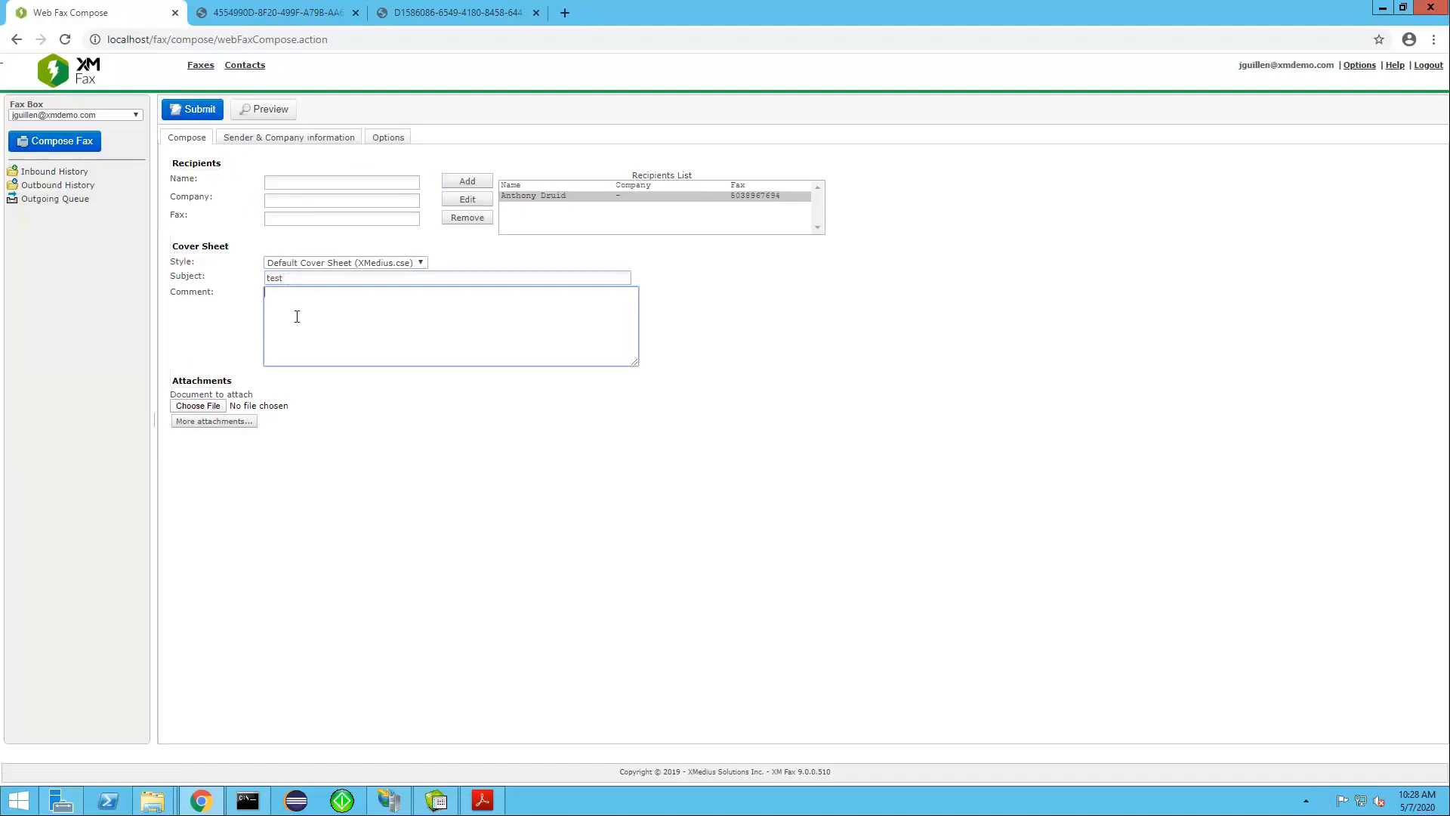
pyautogui.write('Please review')
# Attach Demo.pdf to the fax and submit it after previewing the pages
pyautogui.click(209, 407)
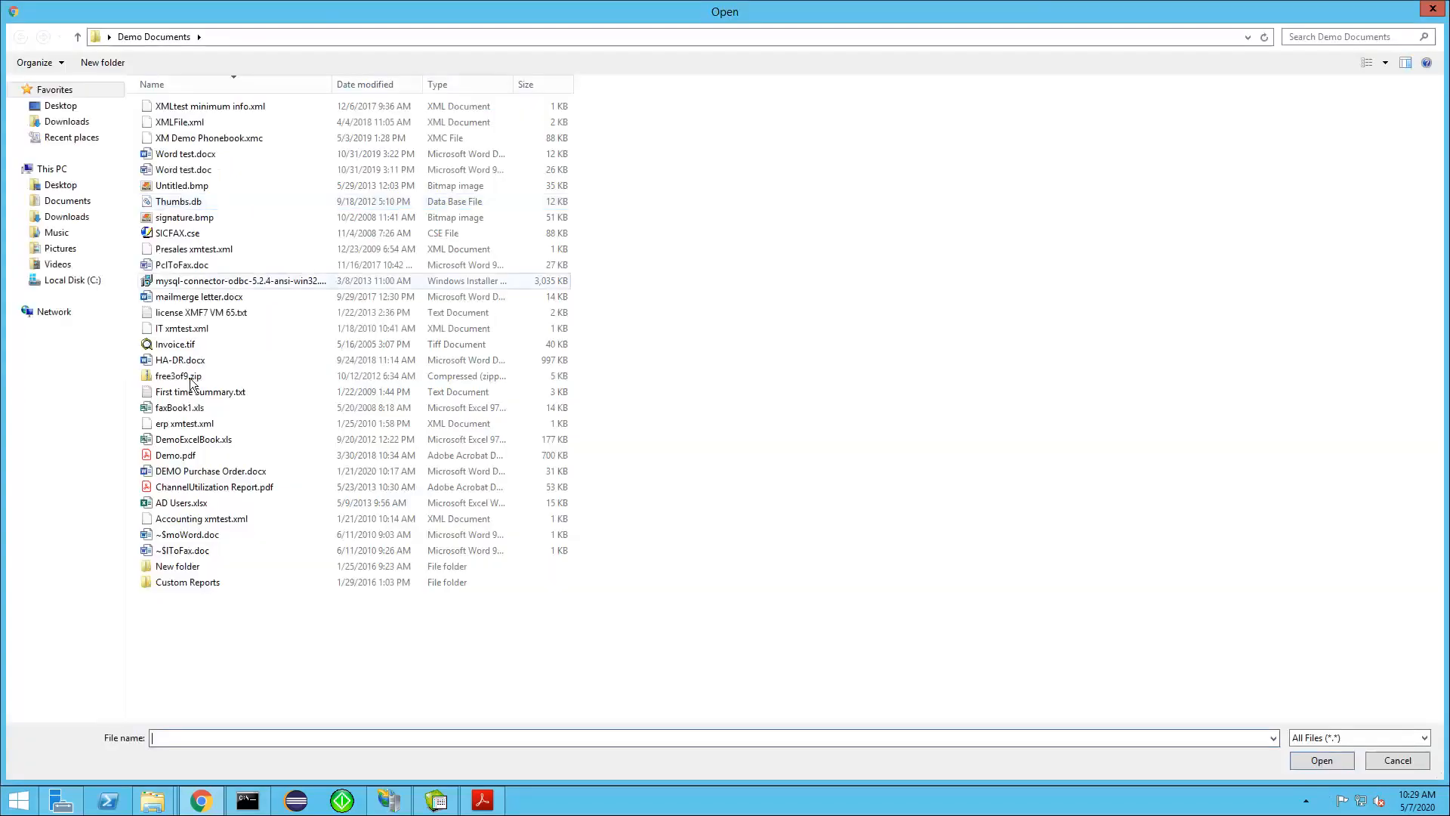
pyautogui.doubleClick(182, 455)
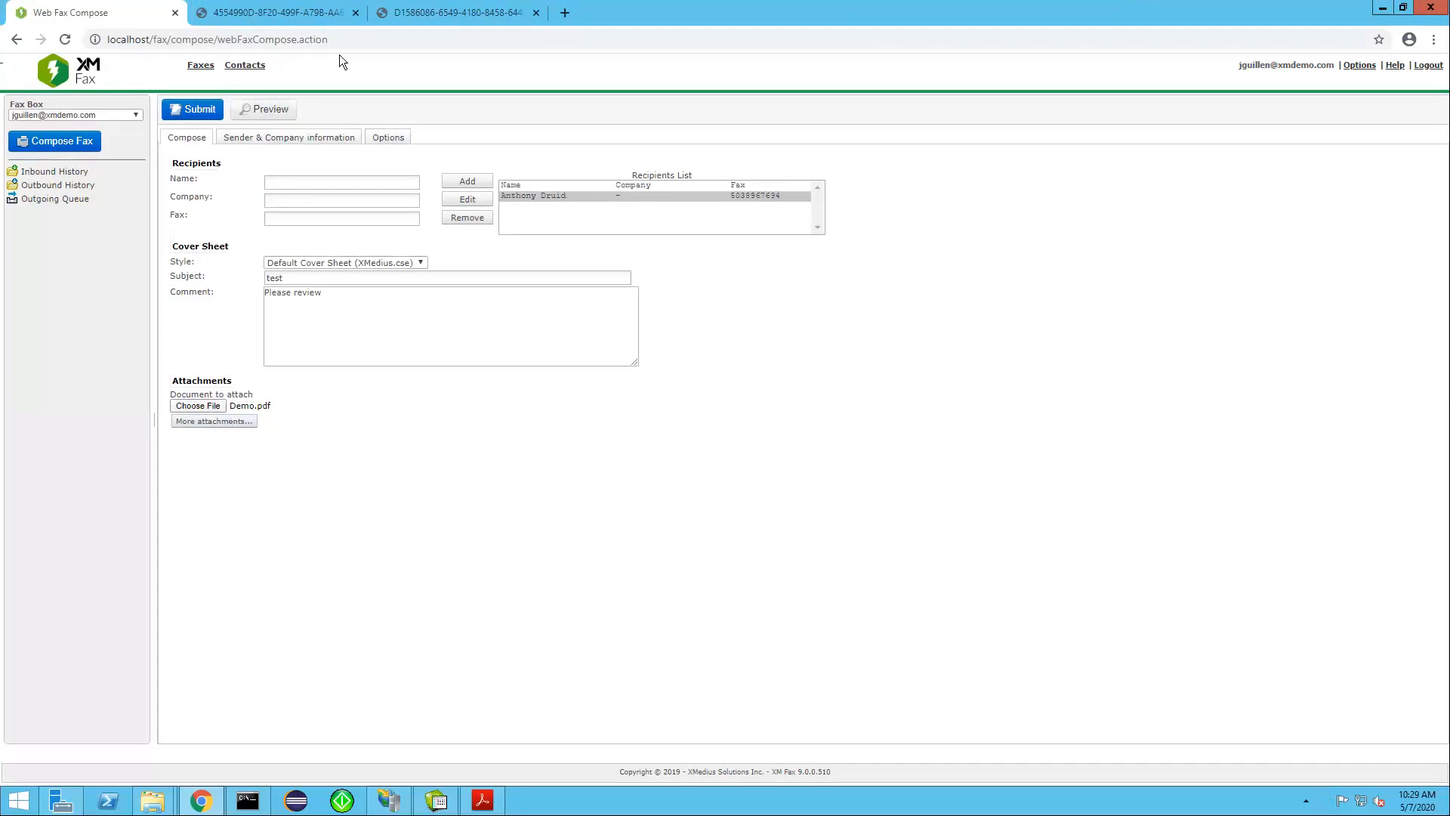
pyautogui.click(273, 109)
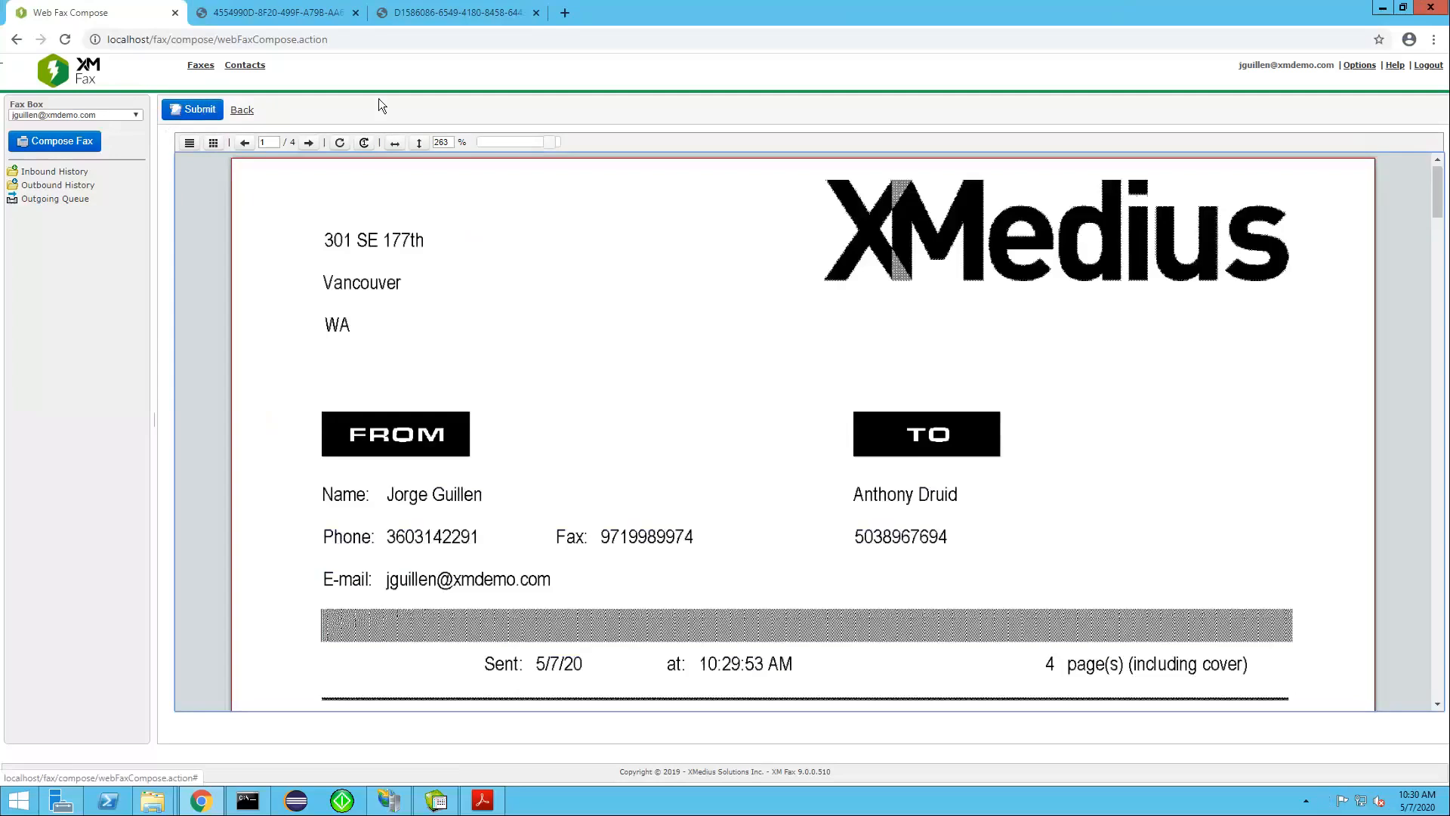
pyautogui.moveTo(1441, 210)
pyautogui.mouseDown()
pyautogui.moveTo(1439, 379)
pyautogui.moveTo(1439, 202)
pyautogui.mouseUp()
pyautogui.click(212, 112)
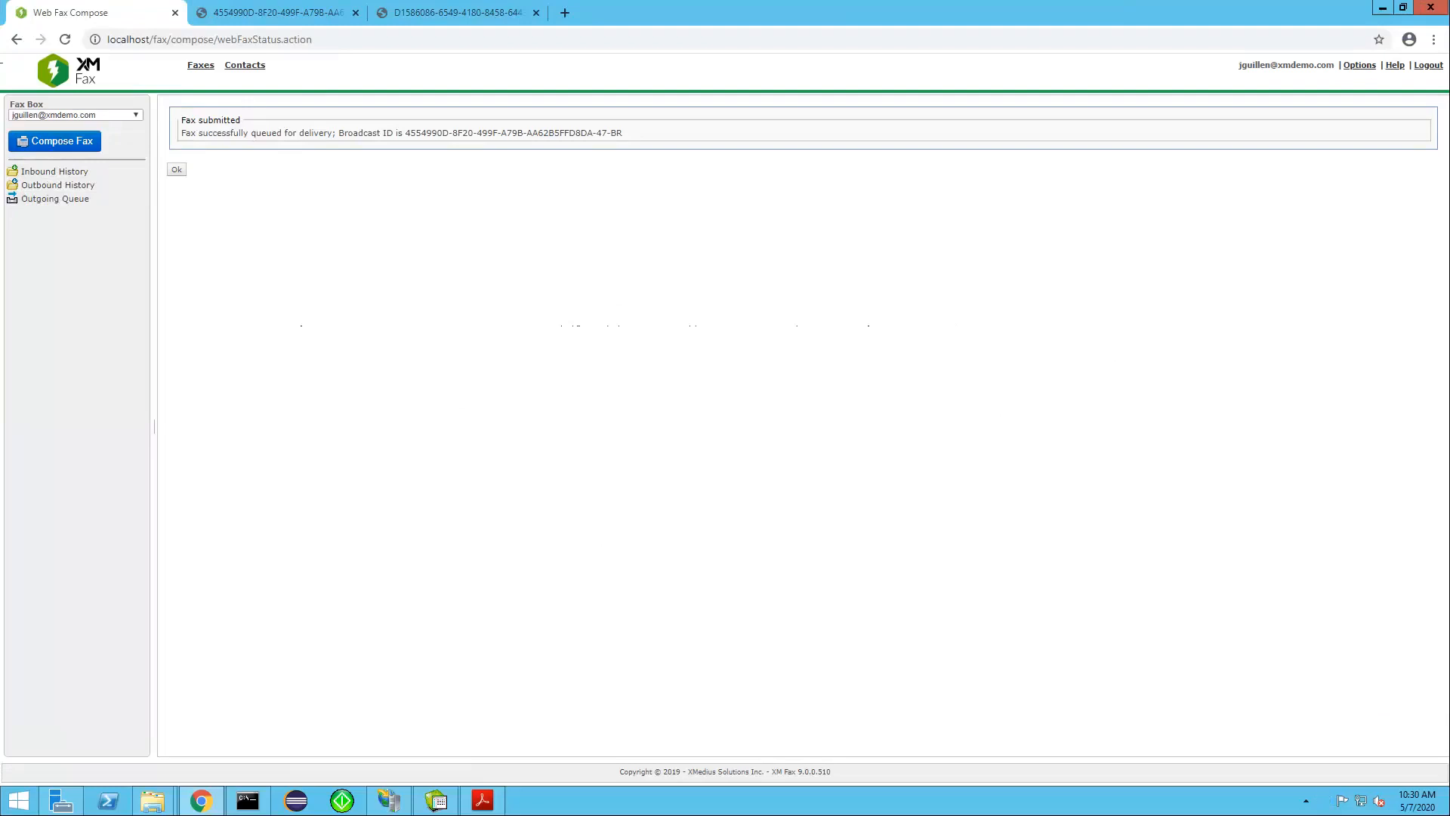
# Switch to Outlook's mail view and examine Tuesday's delivery-success and received-fax notifications in the XMediusFAX folder
pyautogui.hotkey('ctrl', 'alt')
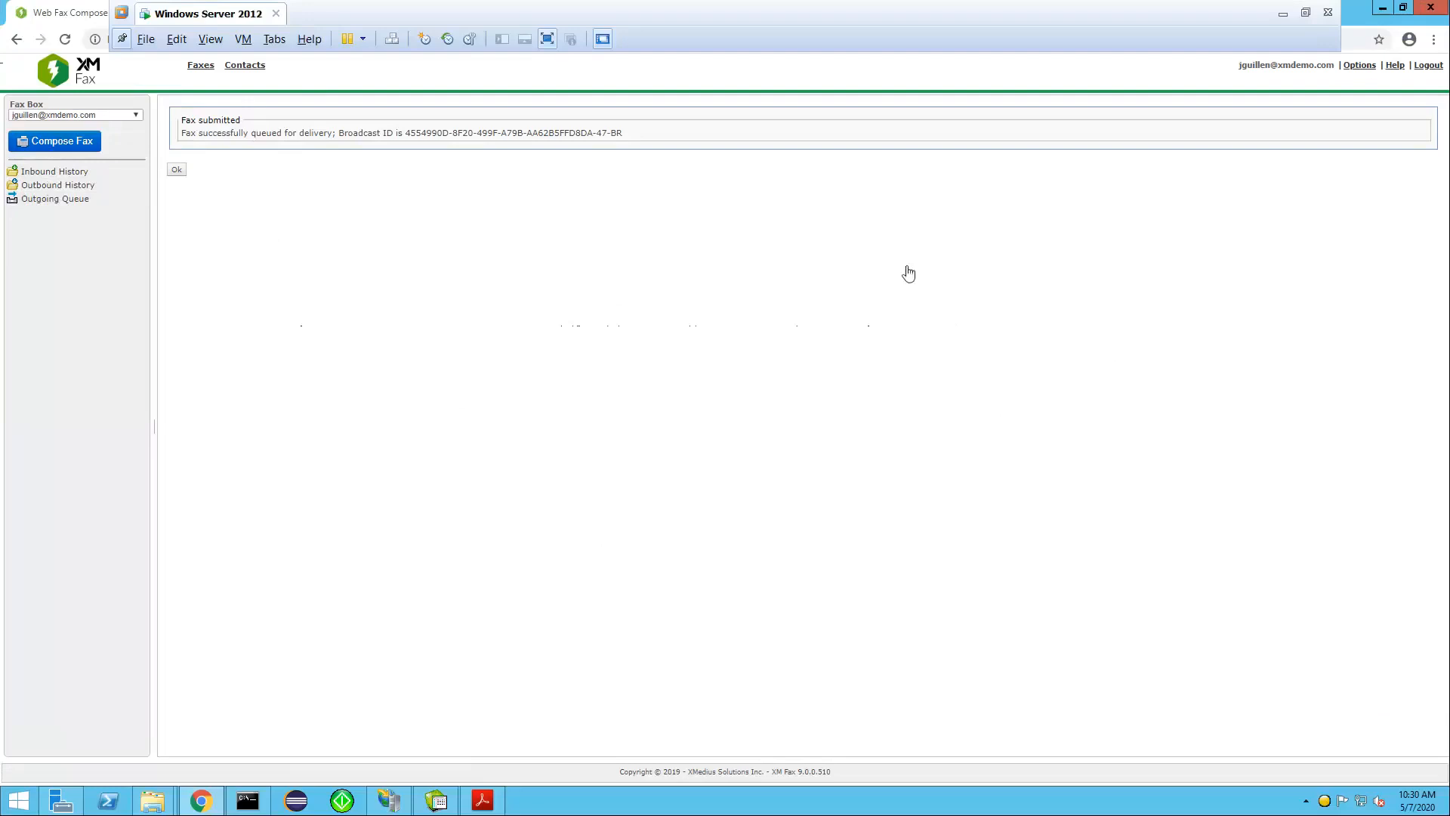
pyautogui.hotkey('alt', 'Tab')
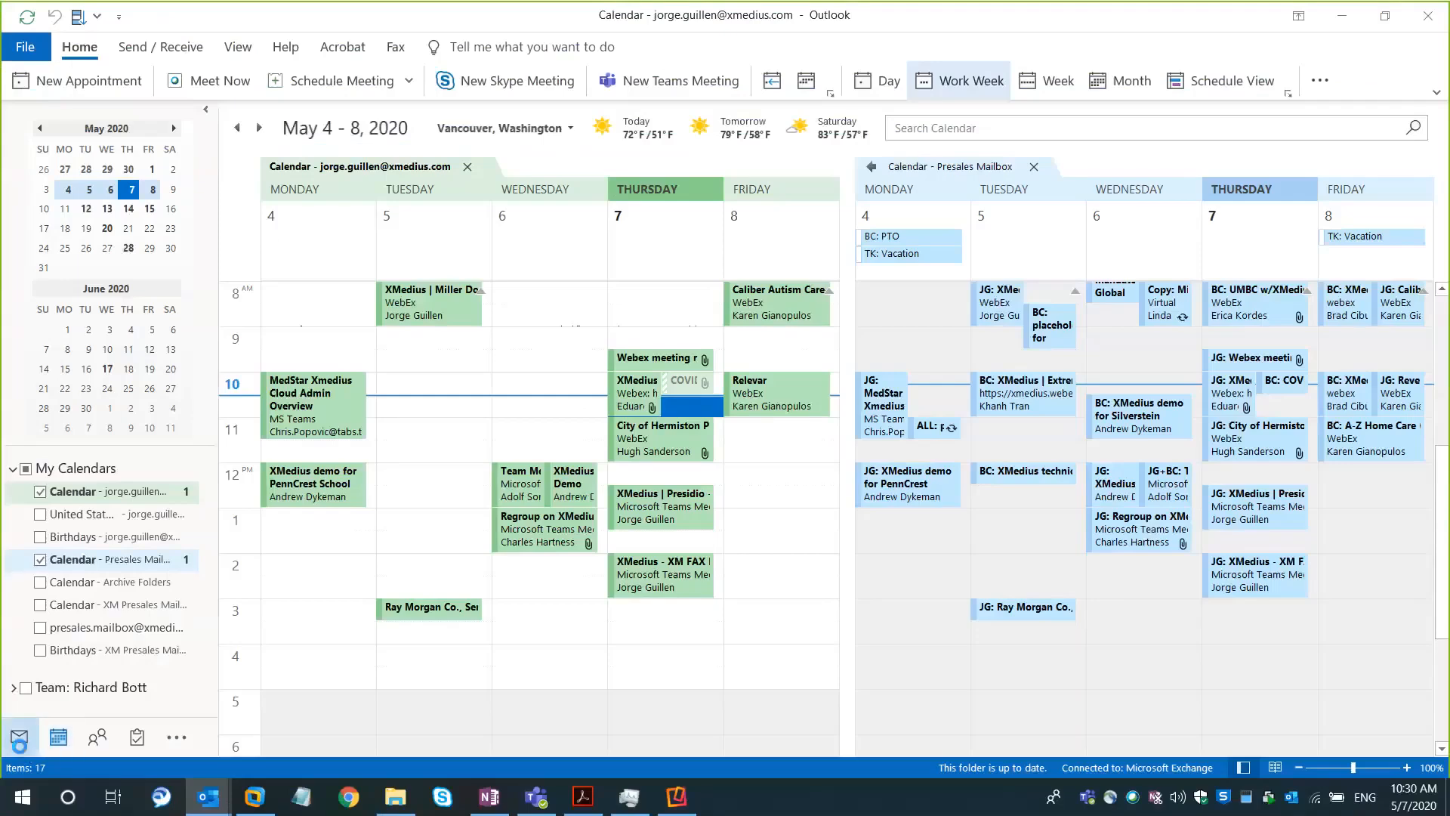
pyautogui.click(21, 748)
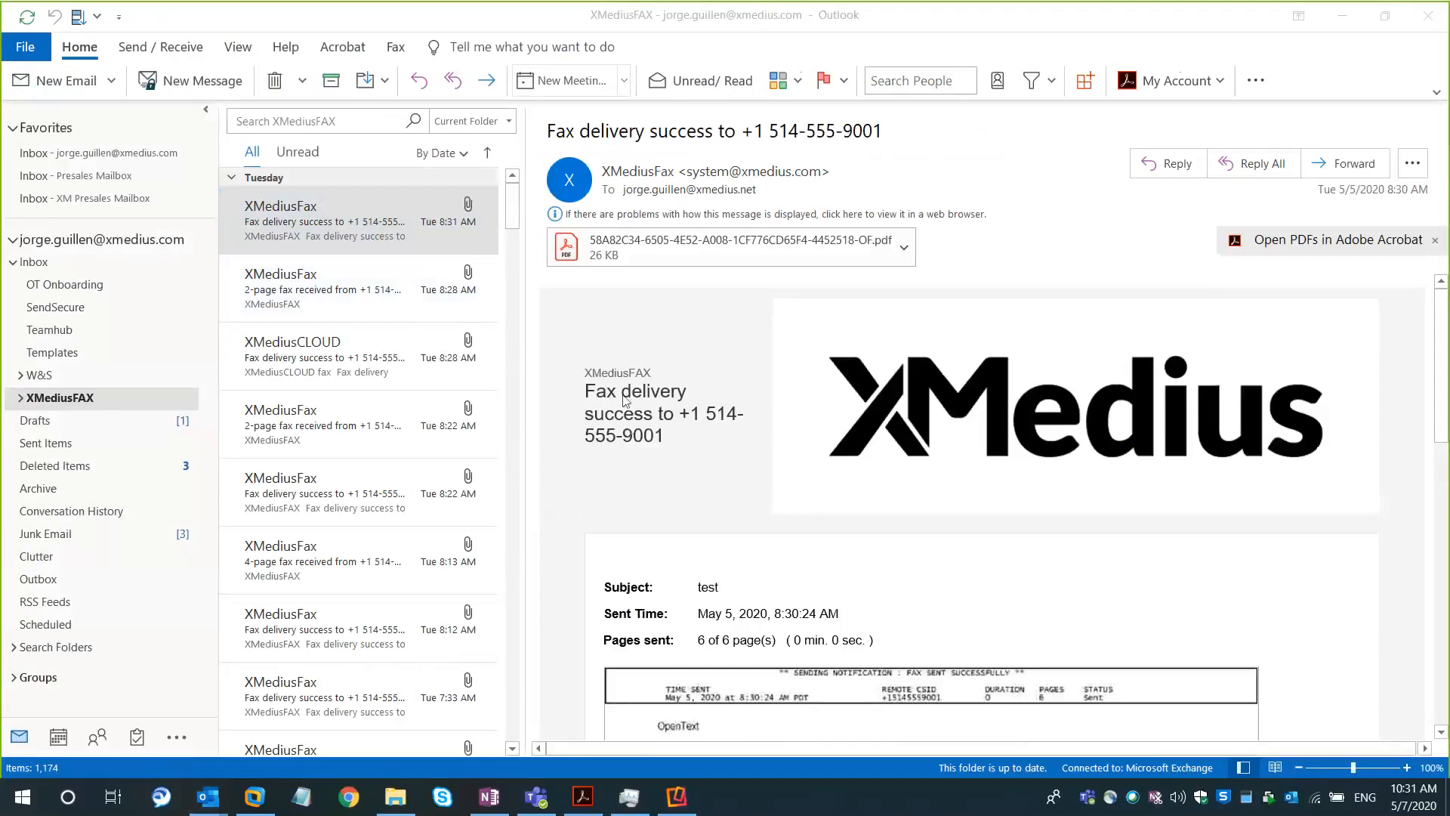
pyautogui.click(337, 297)
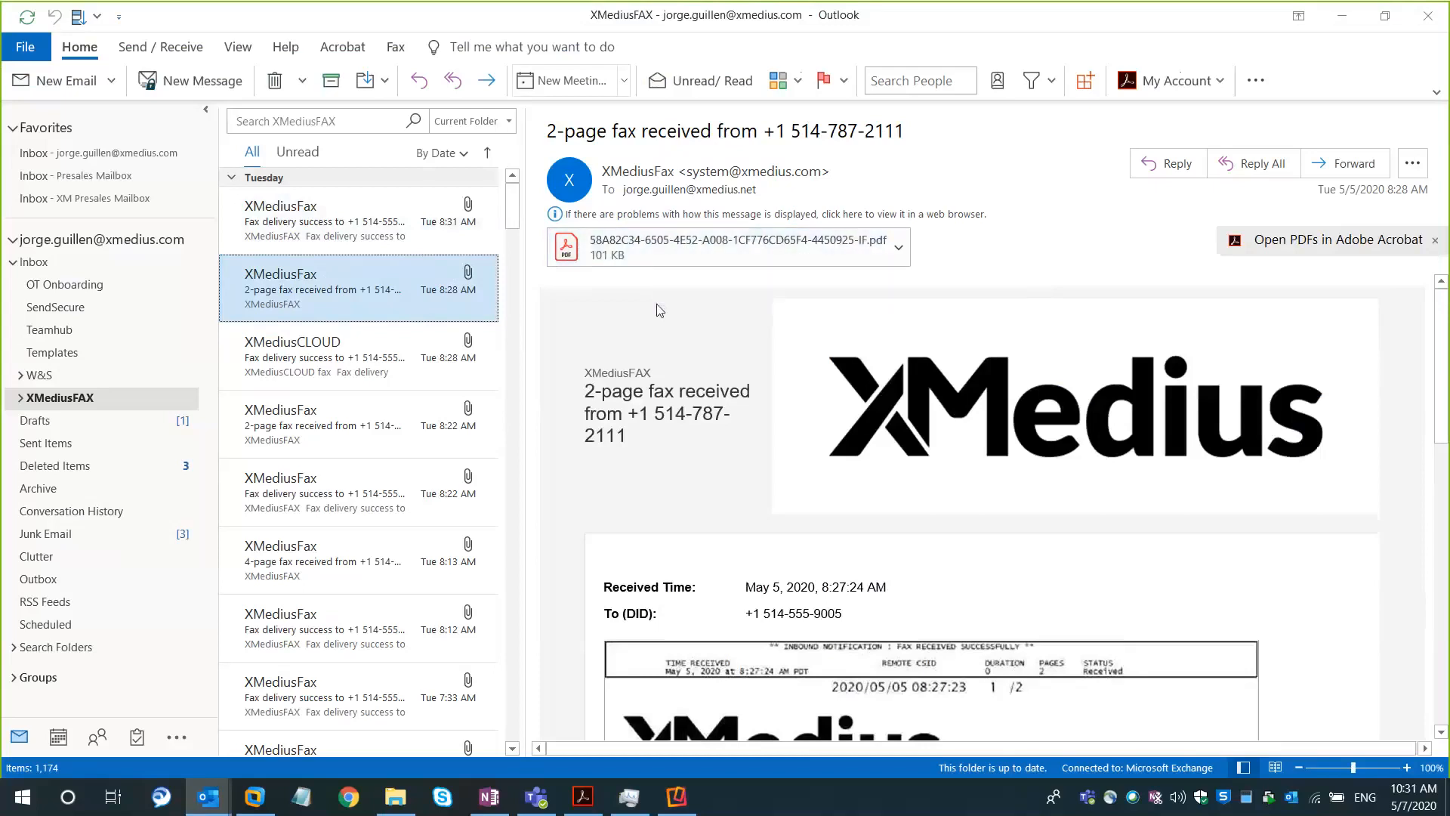
pyautogui.press('Down')
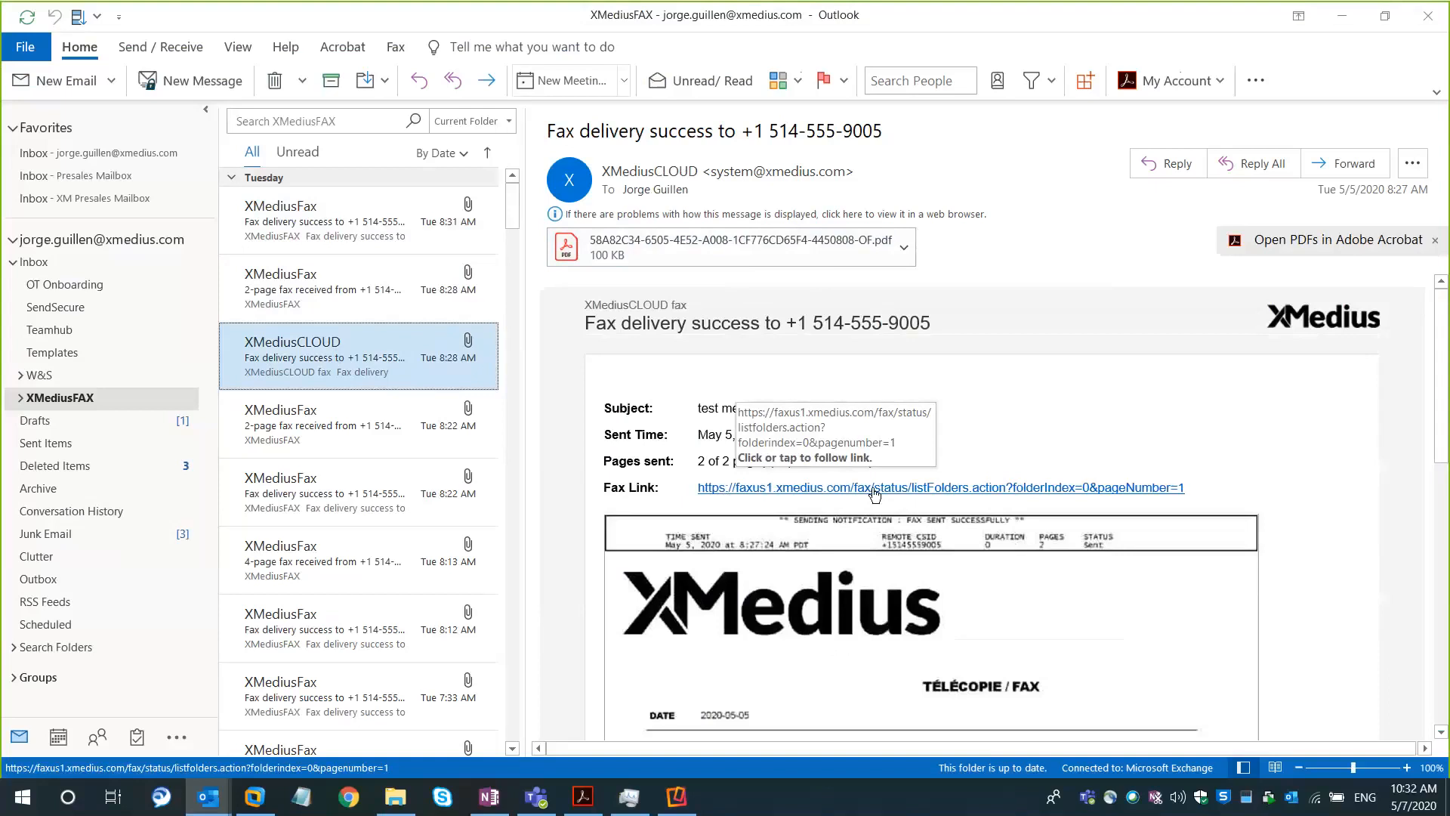
pyautogui.click(391, 297)
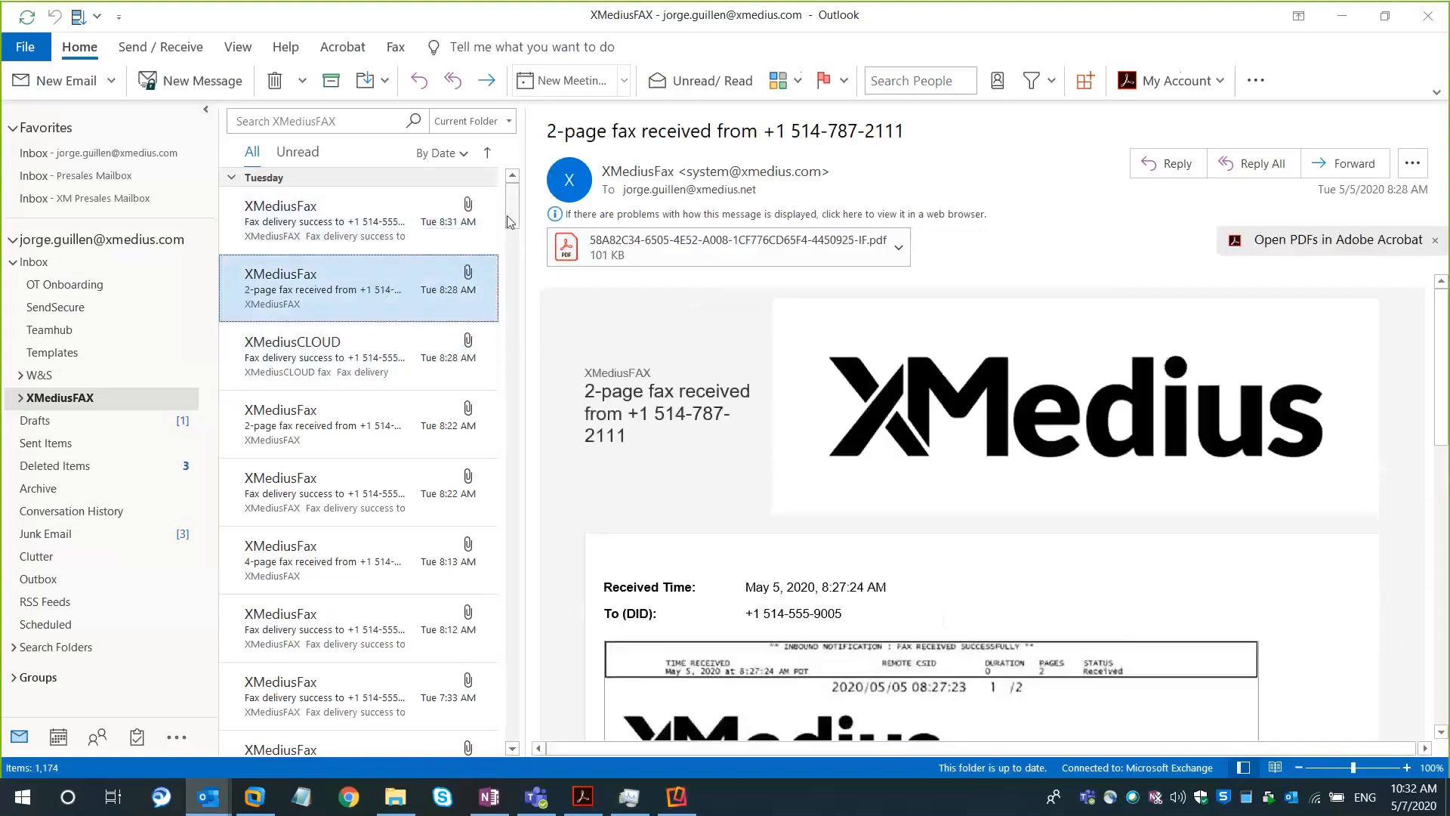
pyautogui.click(362, 237)
pyautogui.click(321, 281)
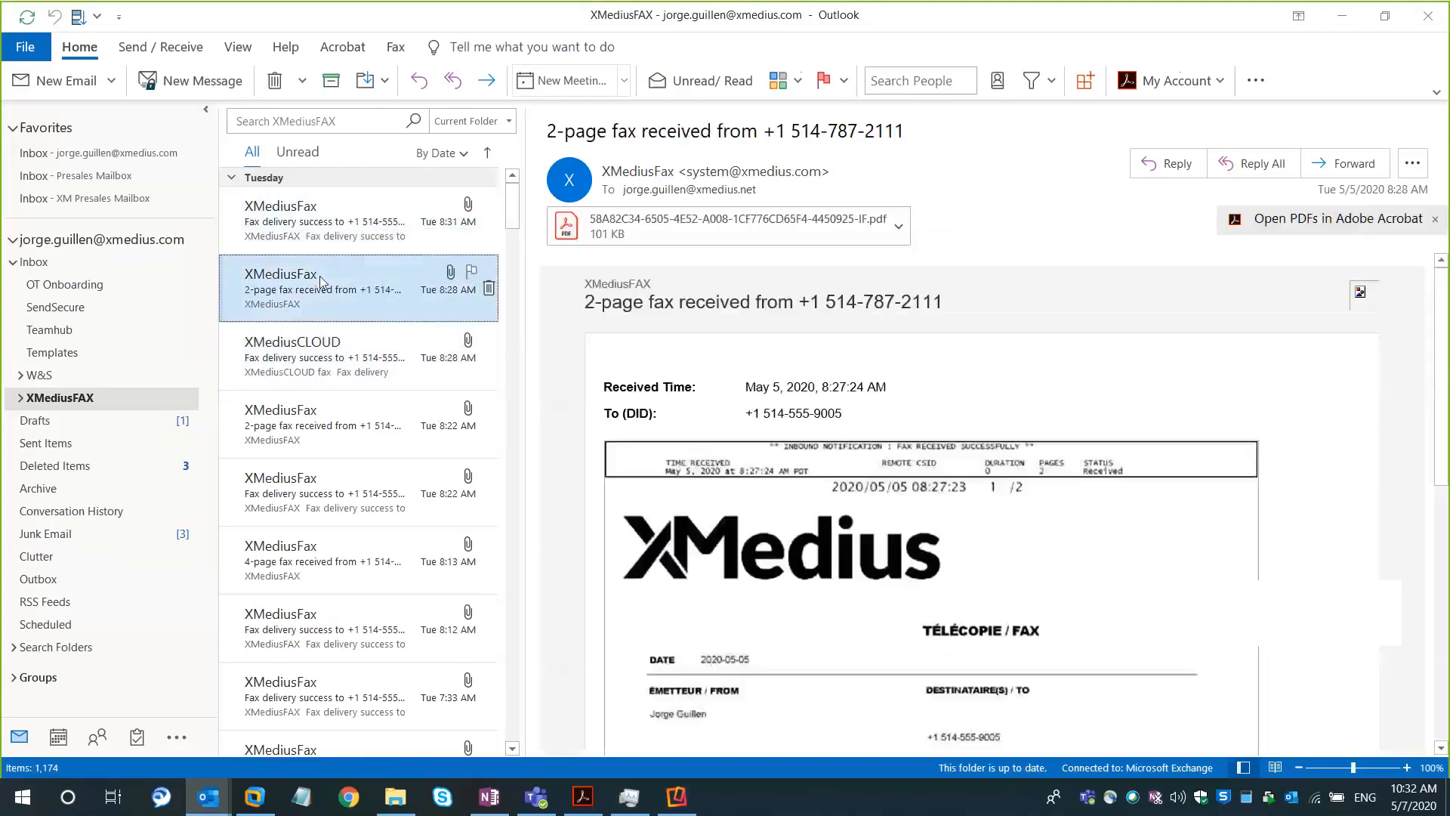
pyautogui.click(337, 227)
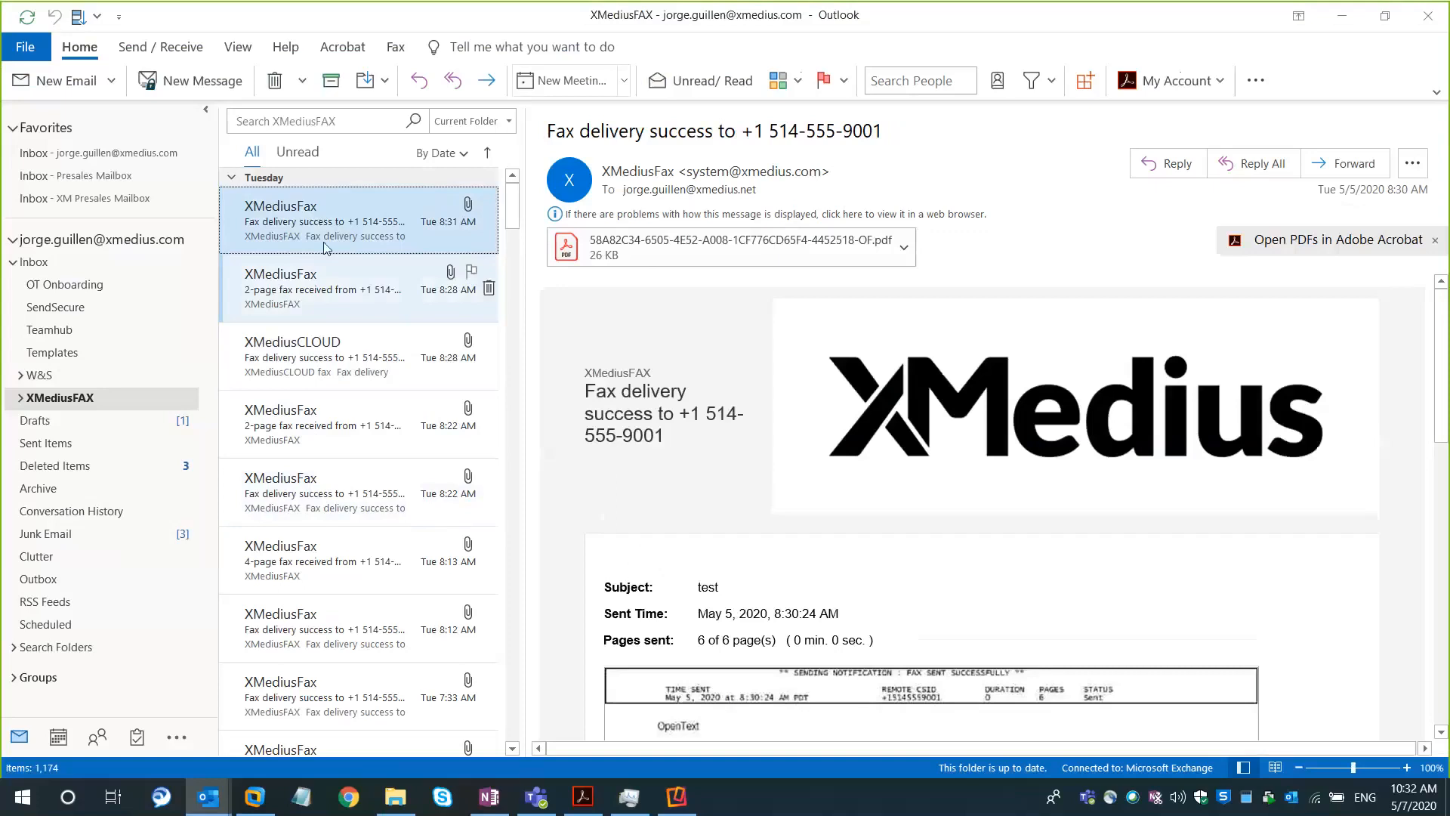
pyautogui.click(326, 281)
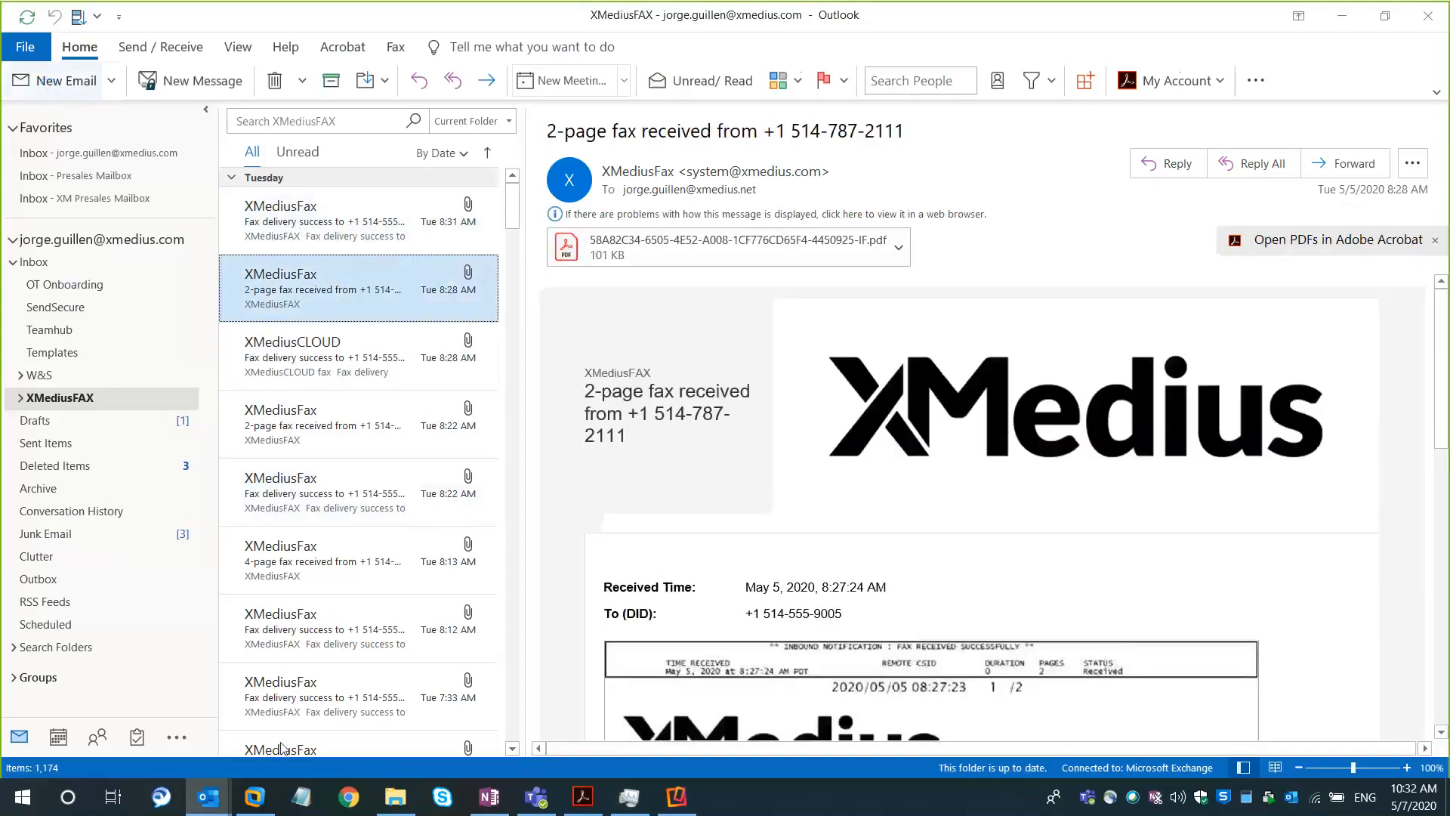
# Bring up the open "Test message" draft and examine its fax-address recipient and Cc field
pyautogui.moveTo(209, 797)
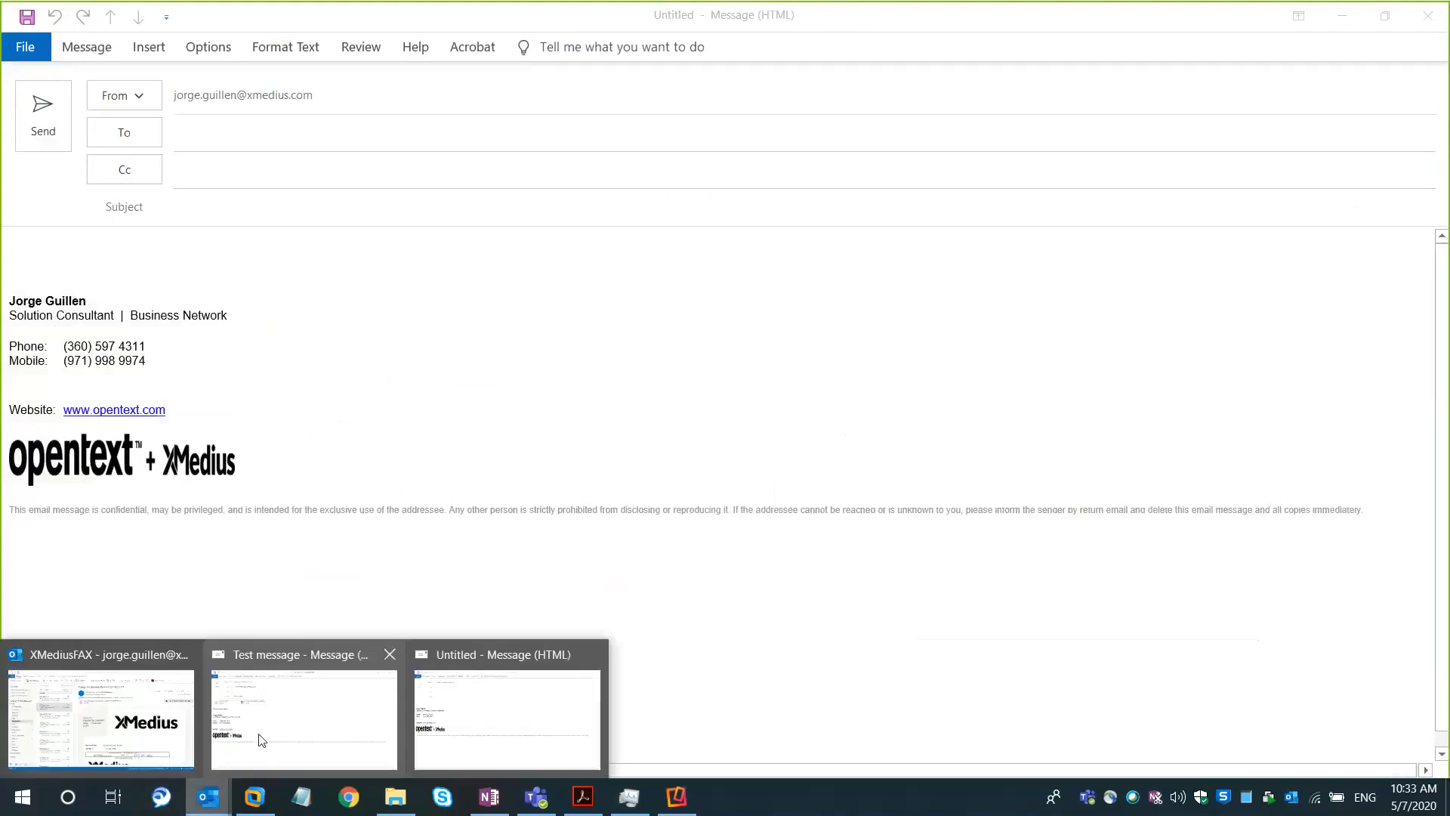
pyautogui.click(286, 736)
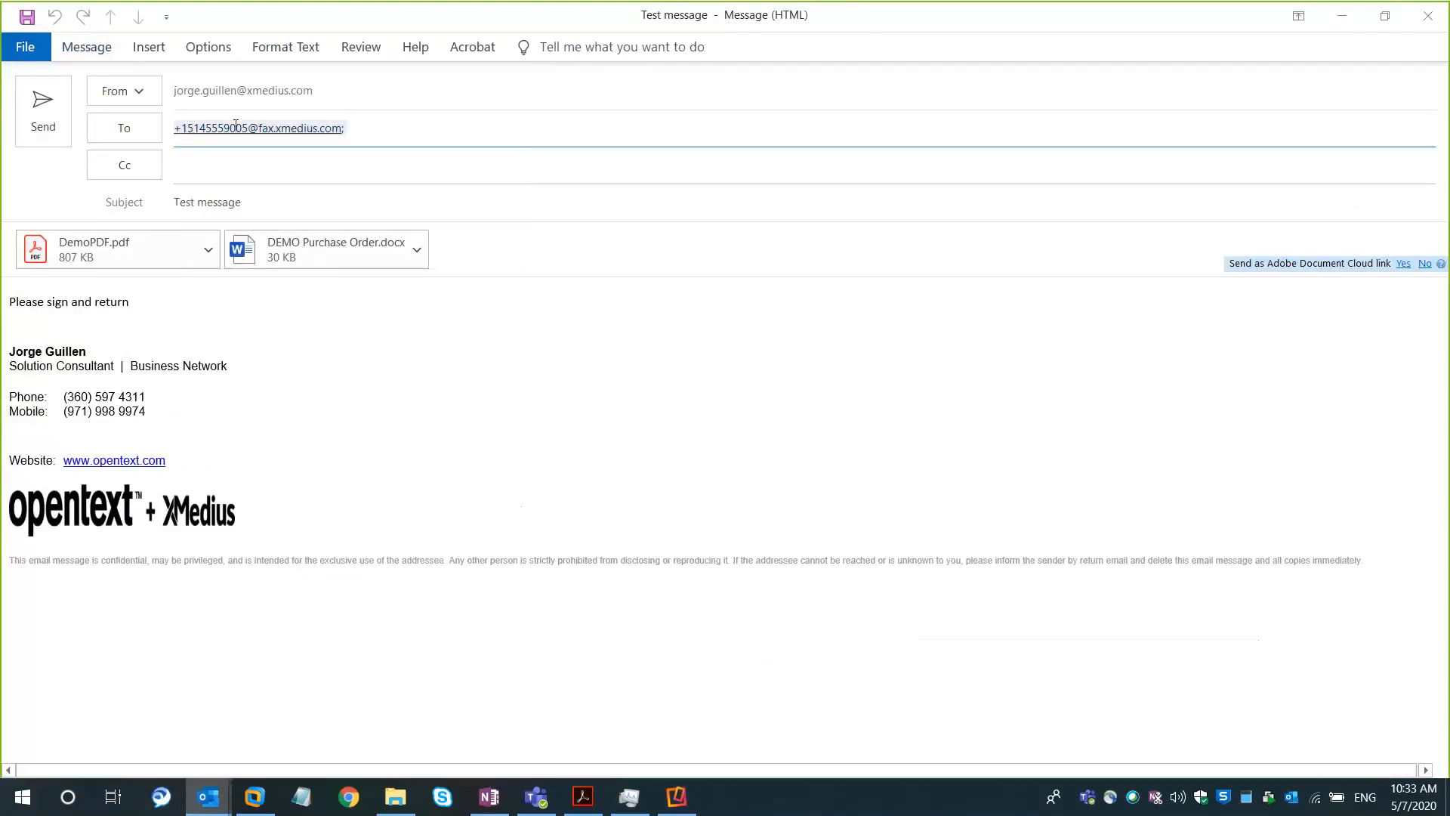
pyautogui.moveTo(237, 130)
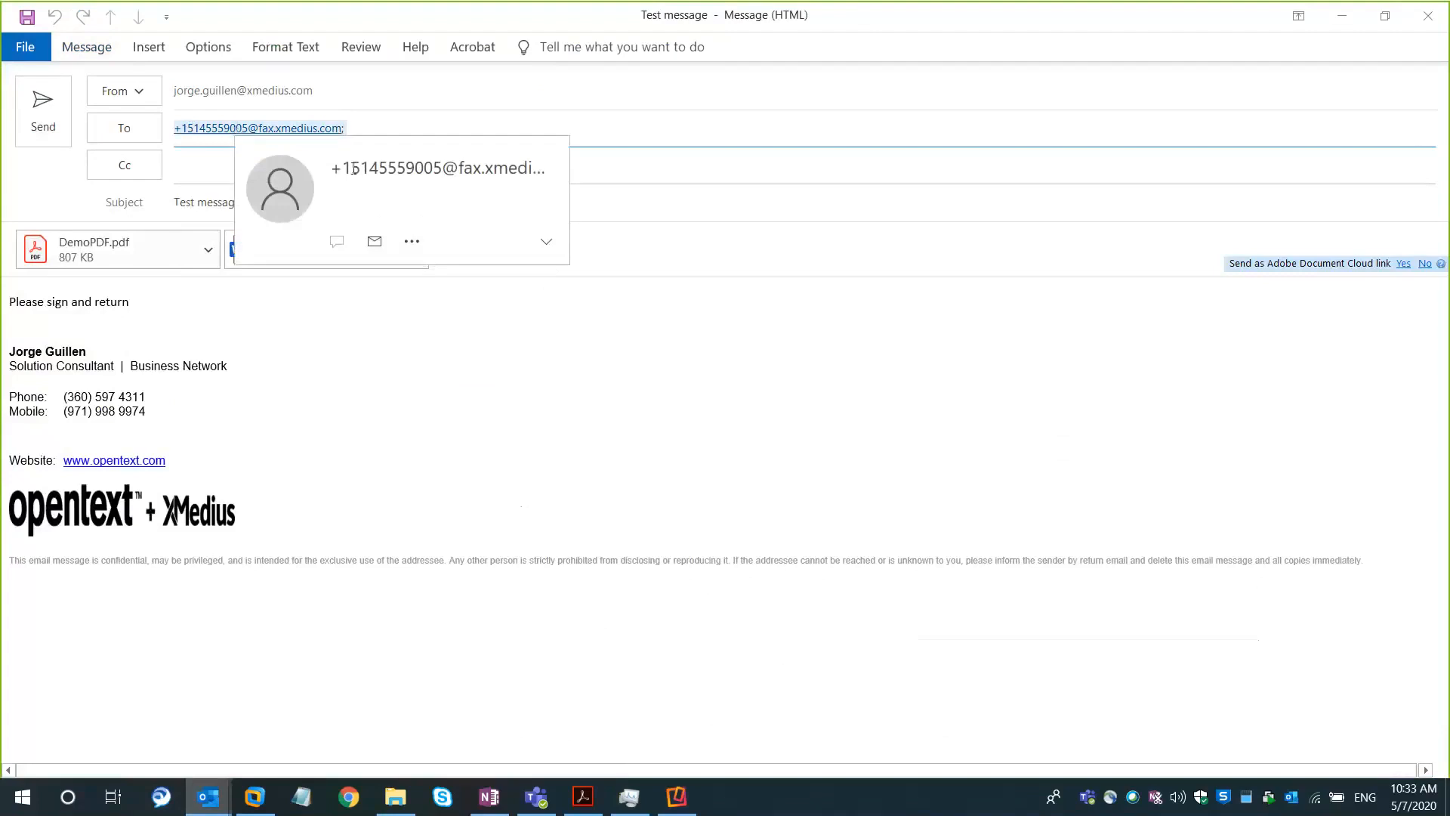
pyautogui.click(382, 132)
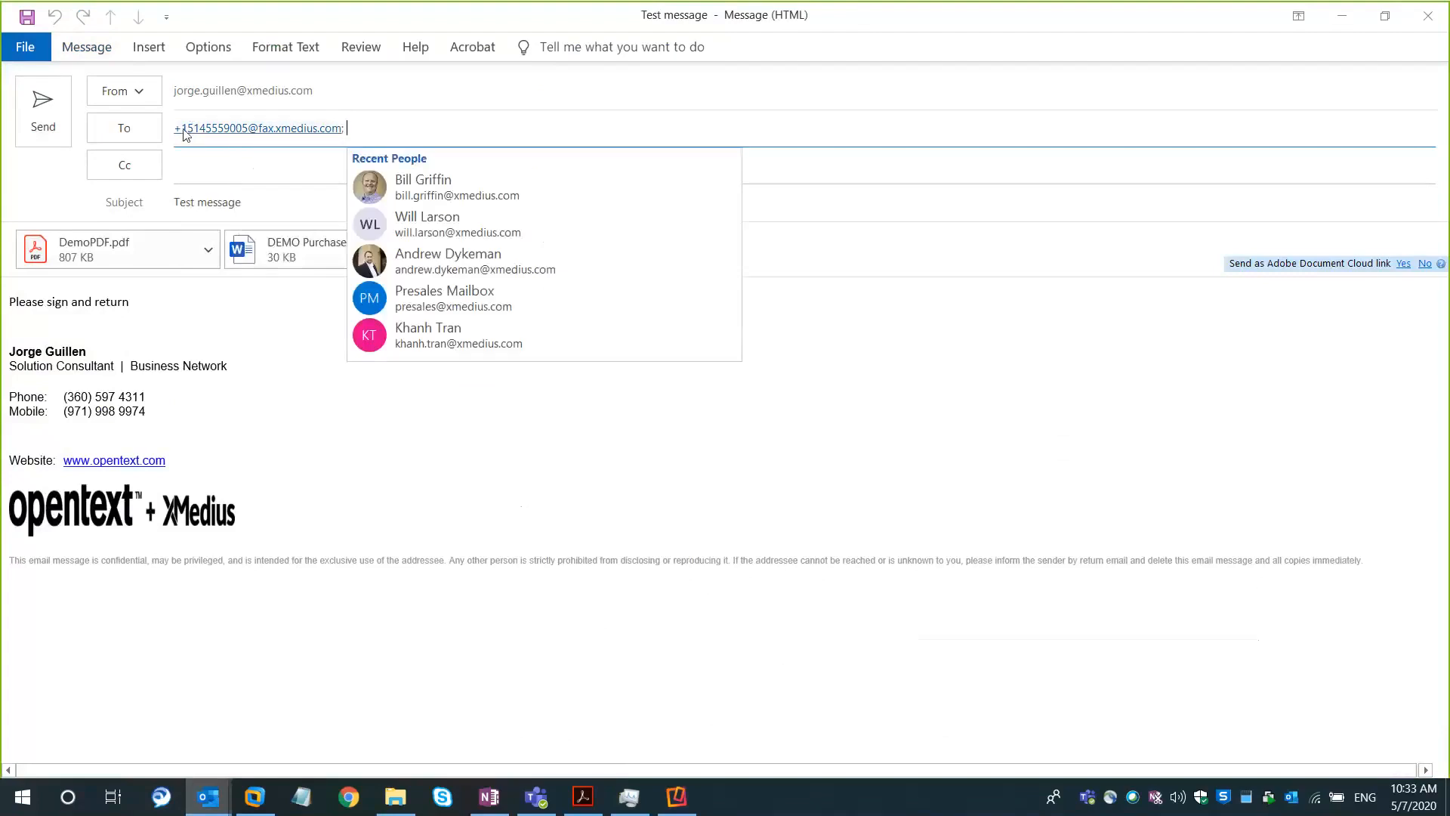
pyautogui.click(298, 418)
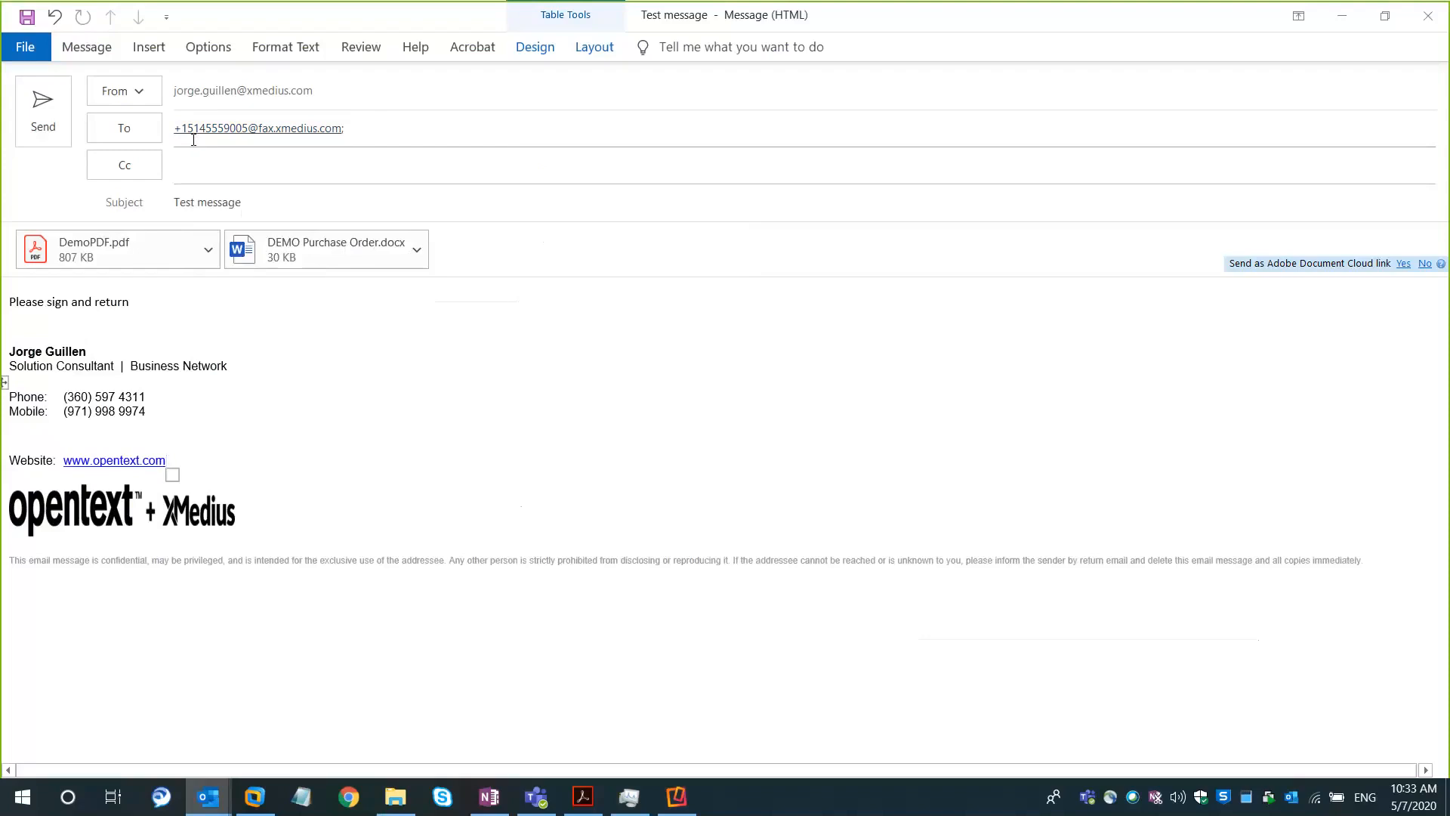
pyautogui.moveTo(250, 127)
pyautogui.click(256, 200)
pyautogui.click(234, 173)
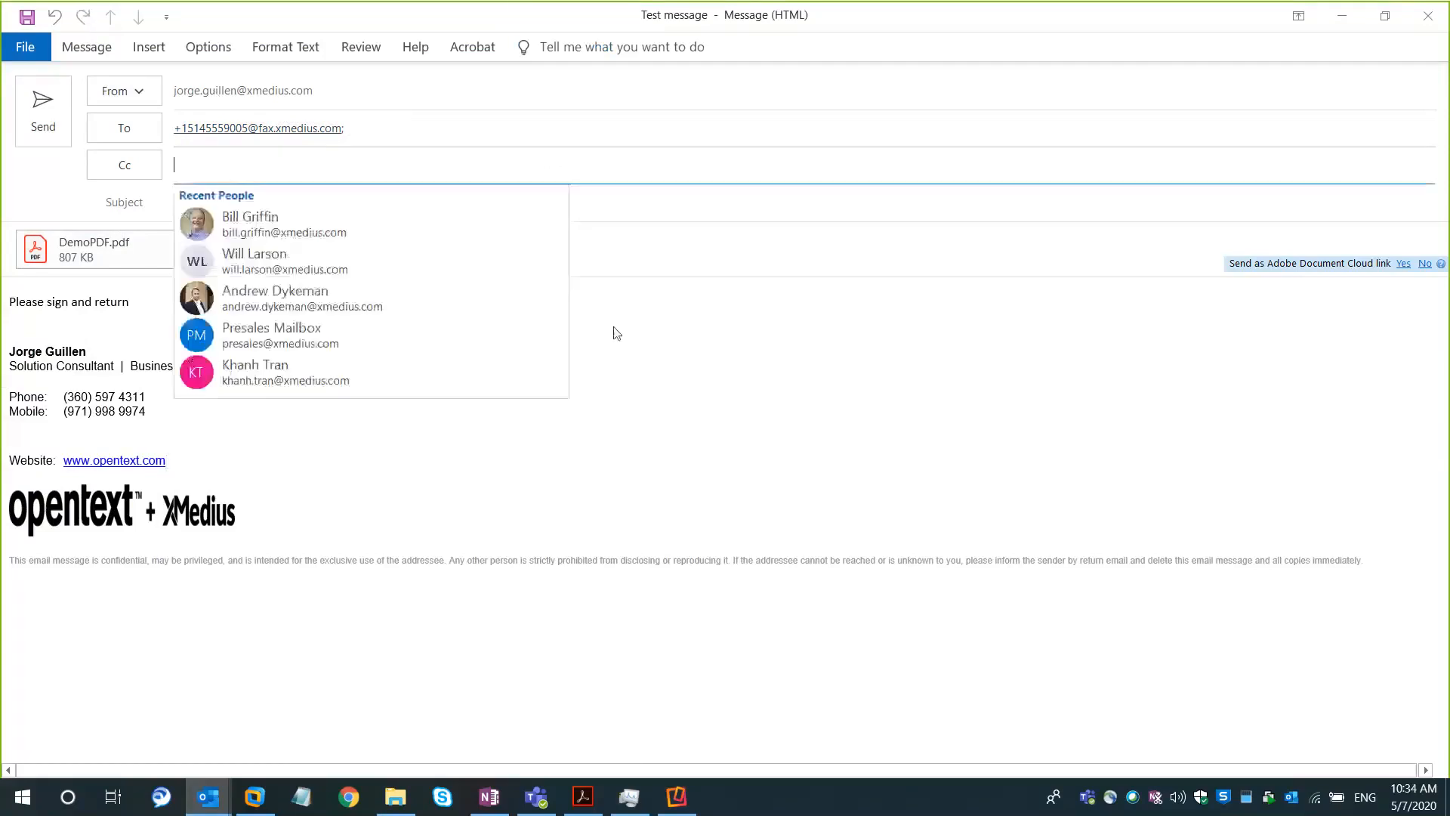
pyautogui.click(637, 335)
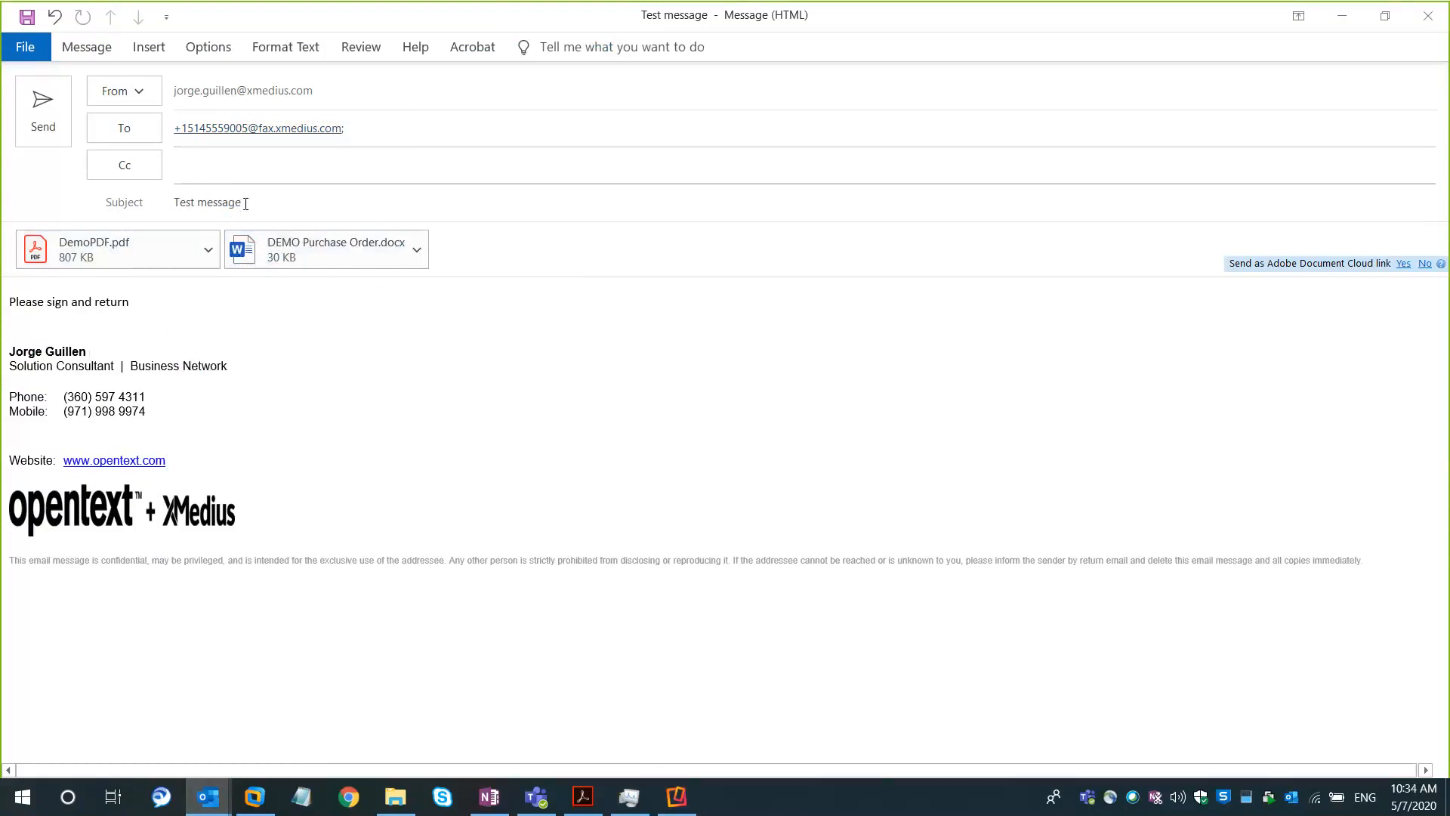
# Check the subject and body text, send "Test message" with its two attachments to the fax address, and close the untitled message
pyautogui.moveTo(241, 204); pyautogui.dragTo(175, 201)
pyautogui.moveTo(130, 303)
pyautogui.mouseDown()
pyautogui.moveTo(10, 303)
pyautogui.moveTo(40, 398)
pyautogui.moveTo(11, 303)
pyautogui.mouseUp()
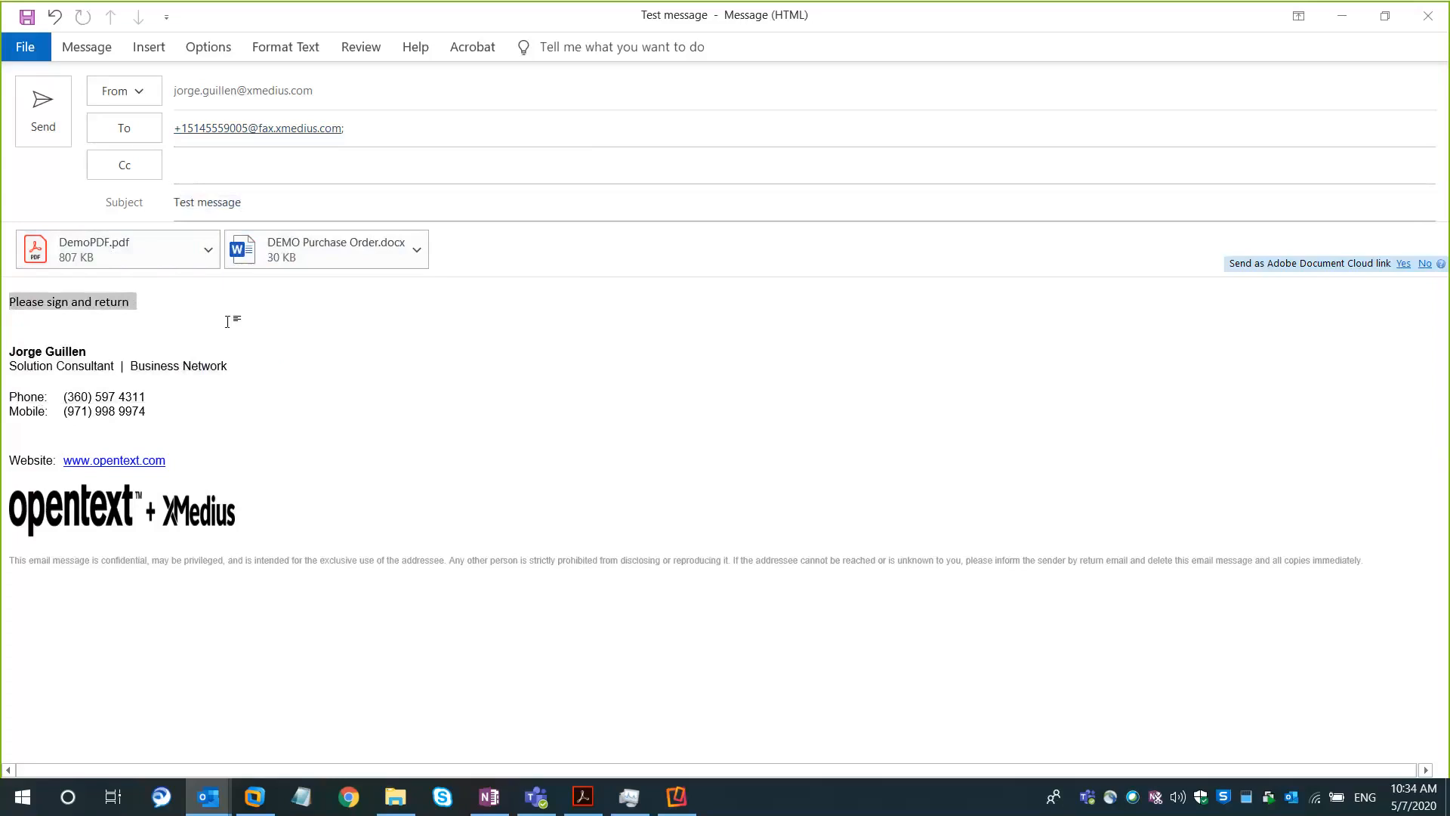
pyautogui.click(59, 122)
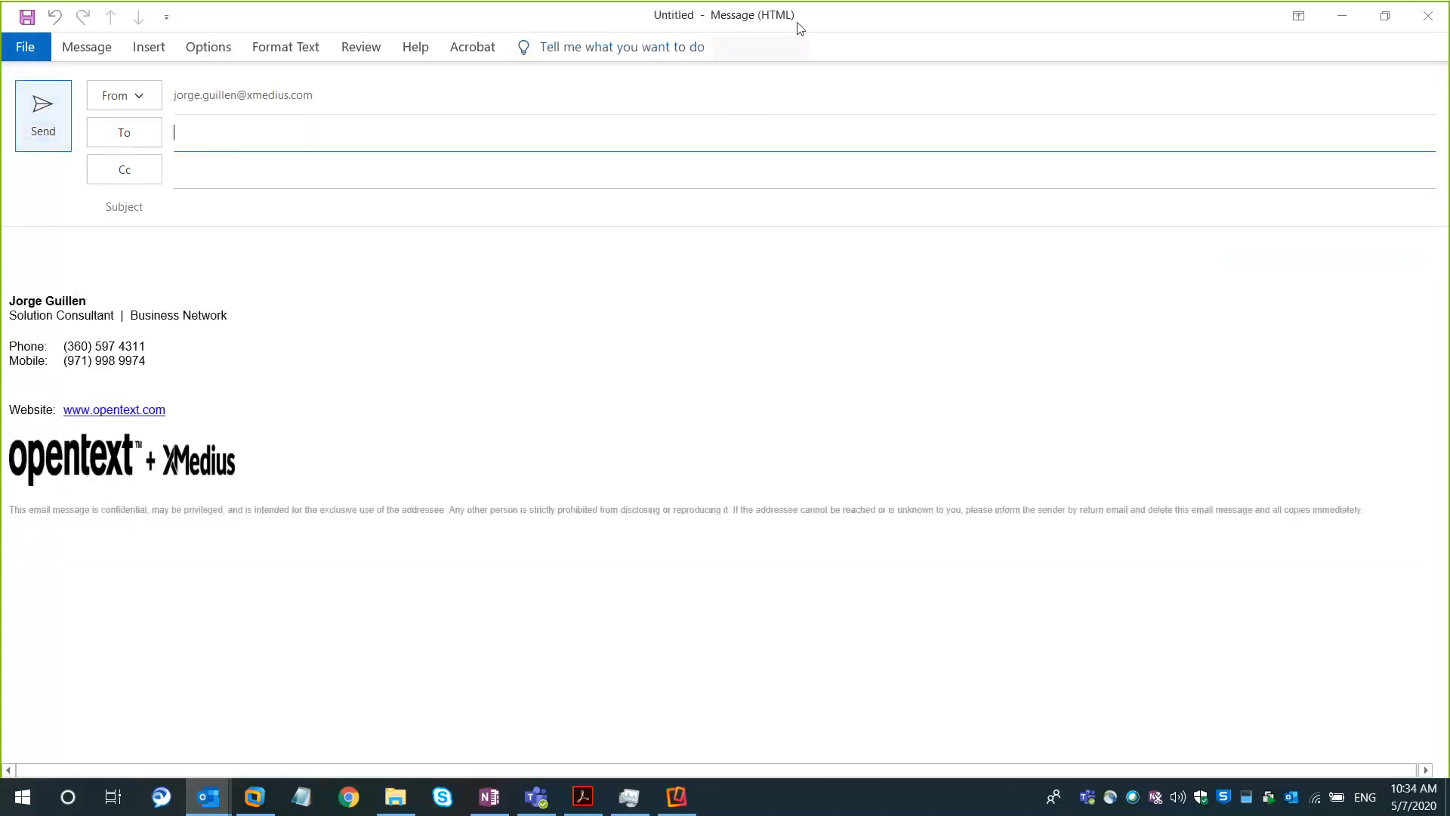
pyautogui.click(1435, 20)
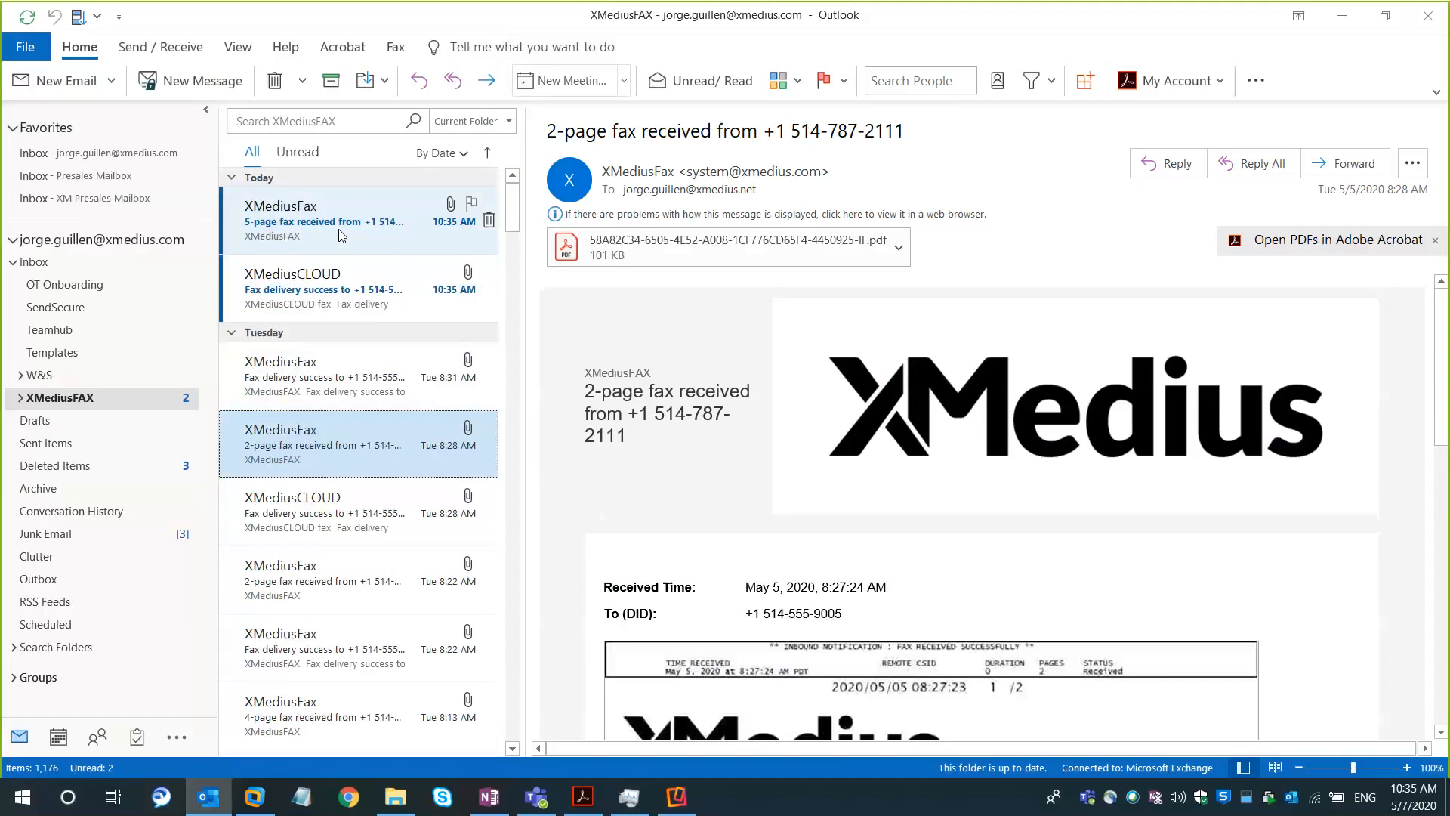
# Examine today's 10:35 AM notifications for the received fax and the successful delivery
pyautogui.click(304, 234)
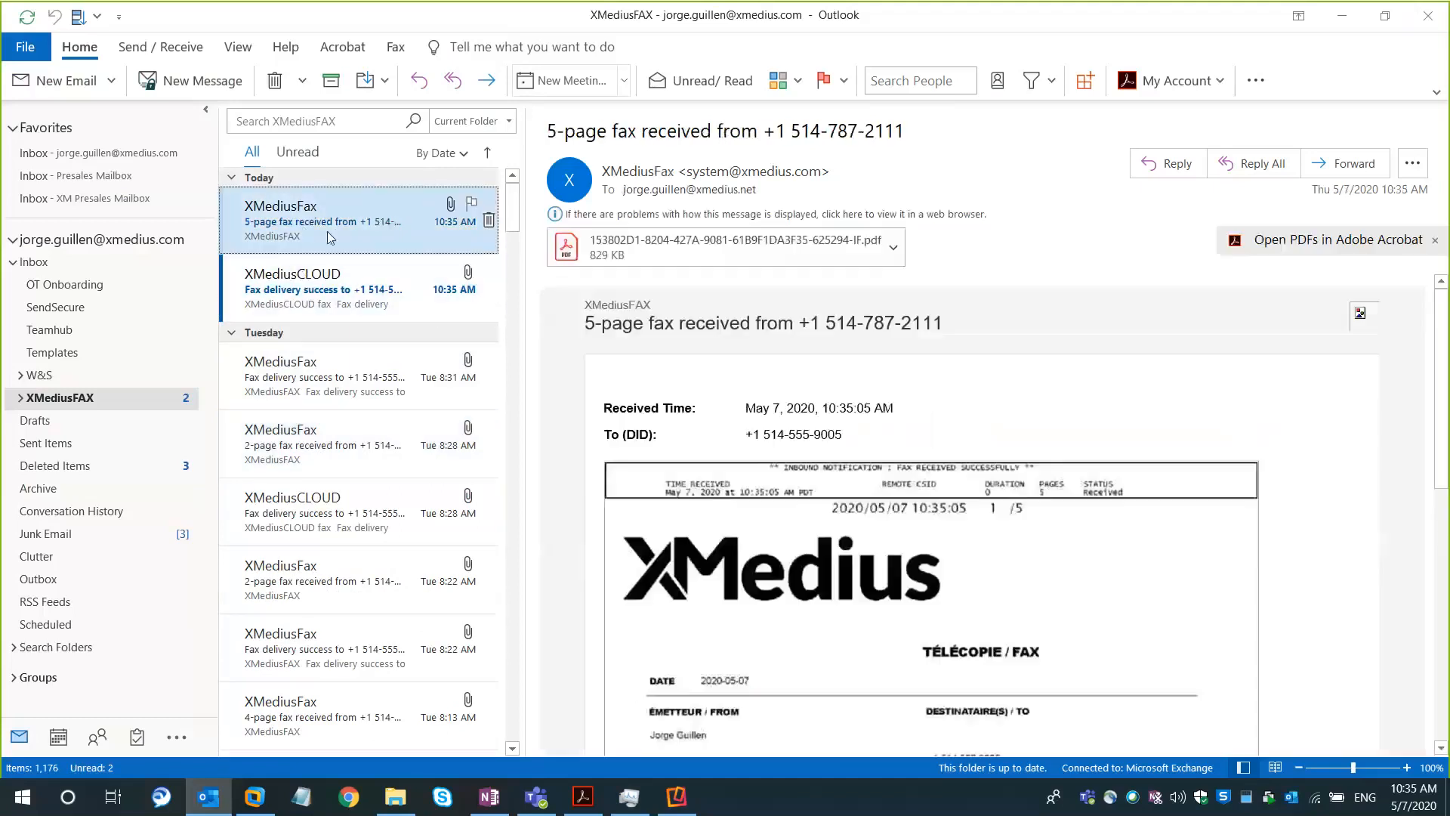
pyautogui.click(305, 291)
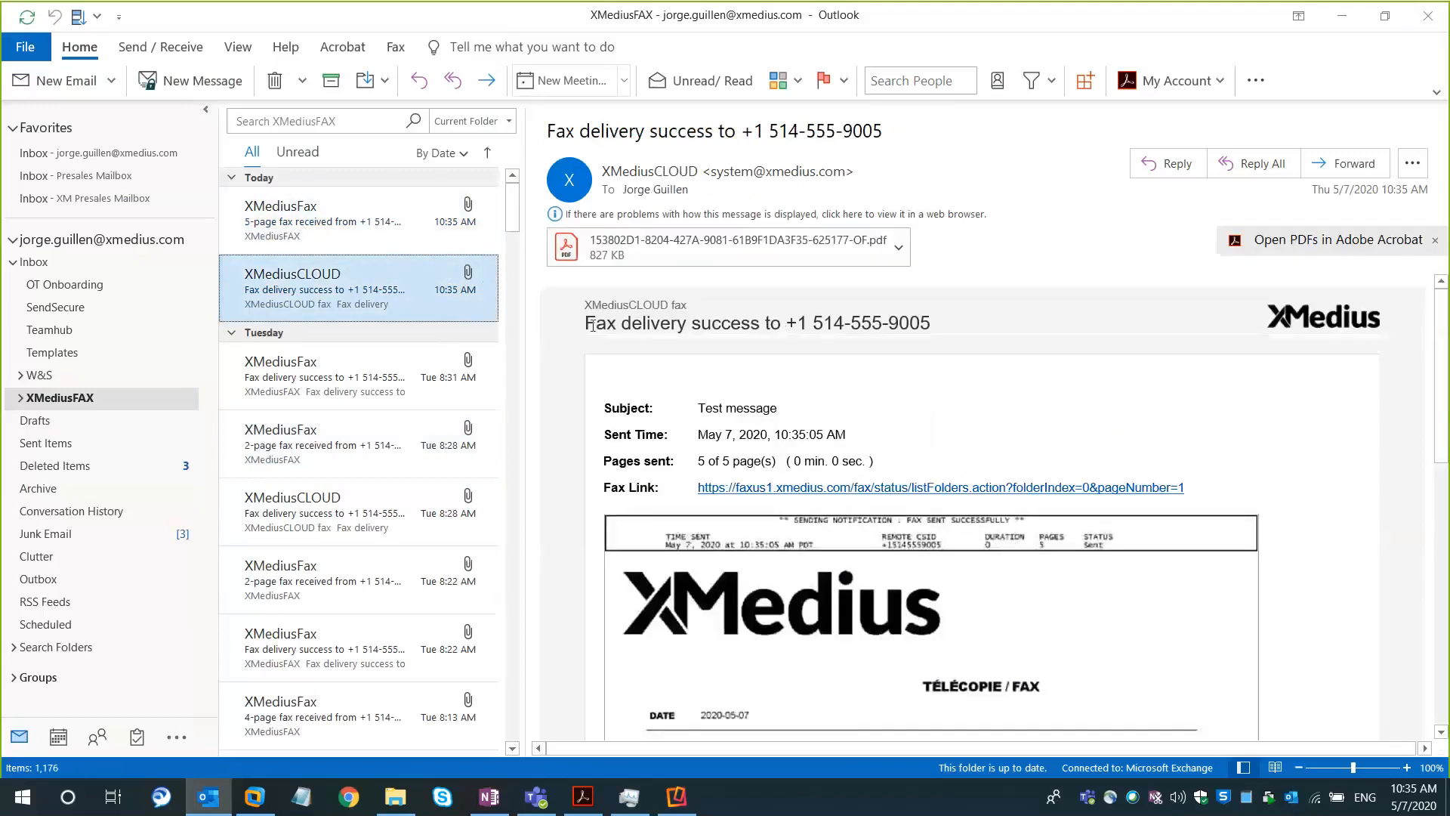
pyautogui.click(355, 222)
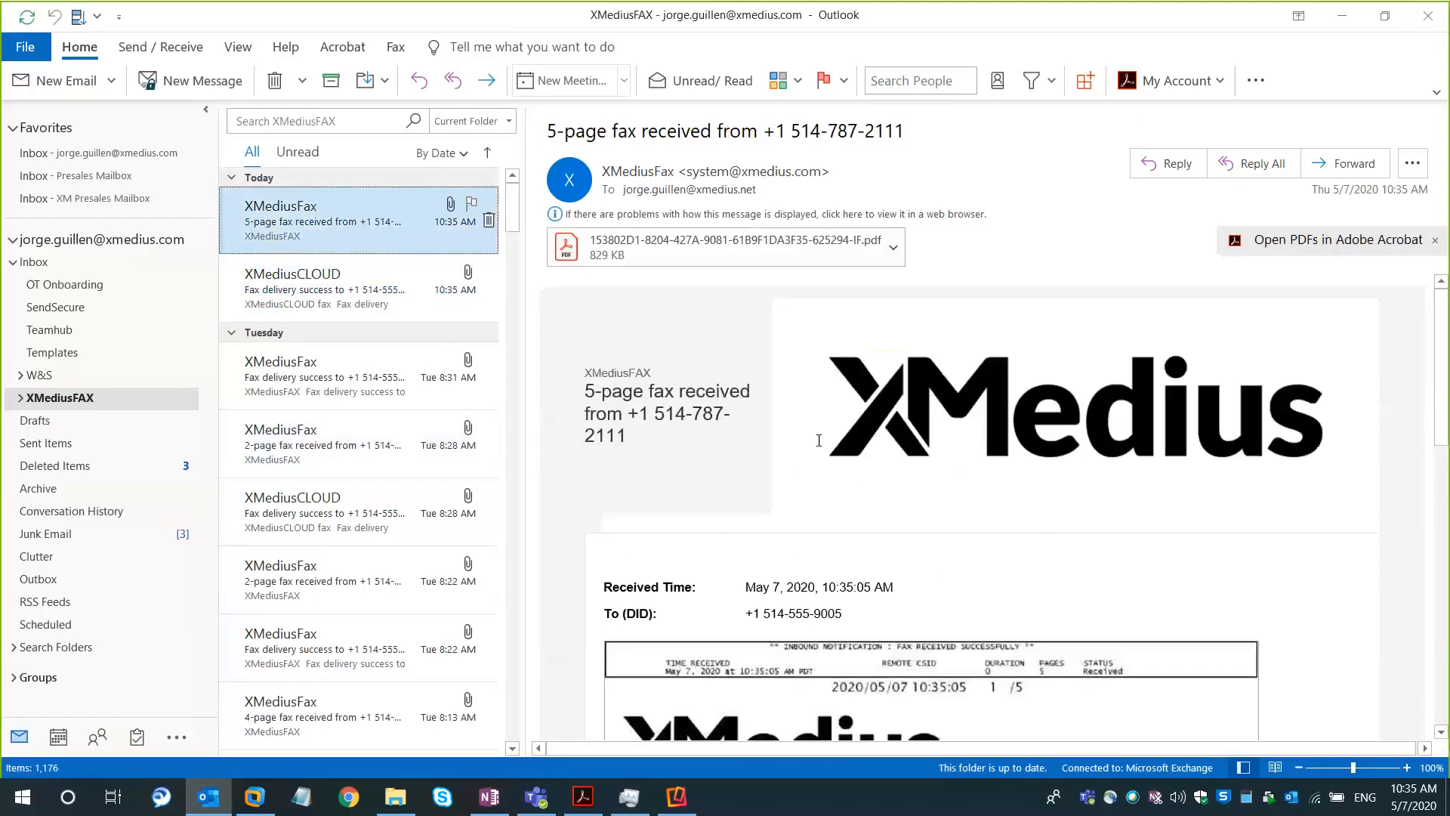
pyautogui.click(332, 298)
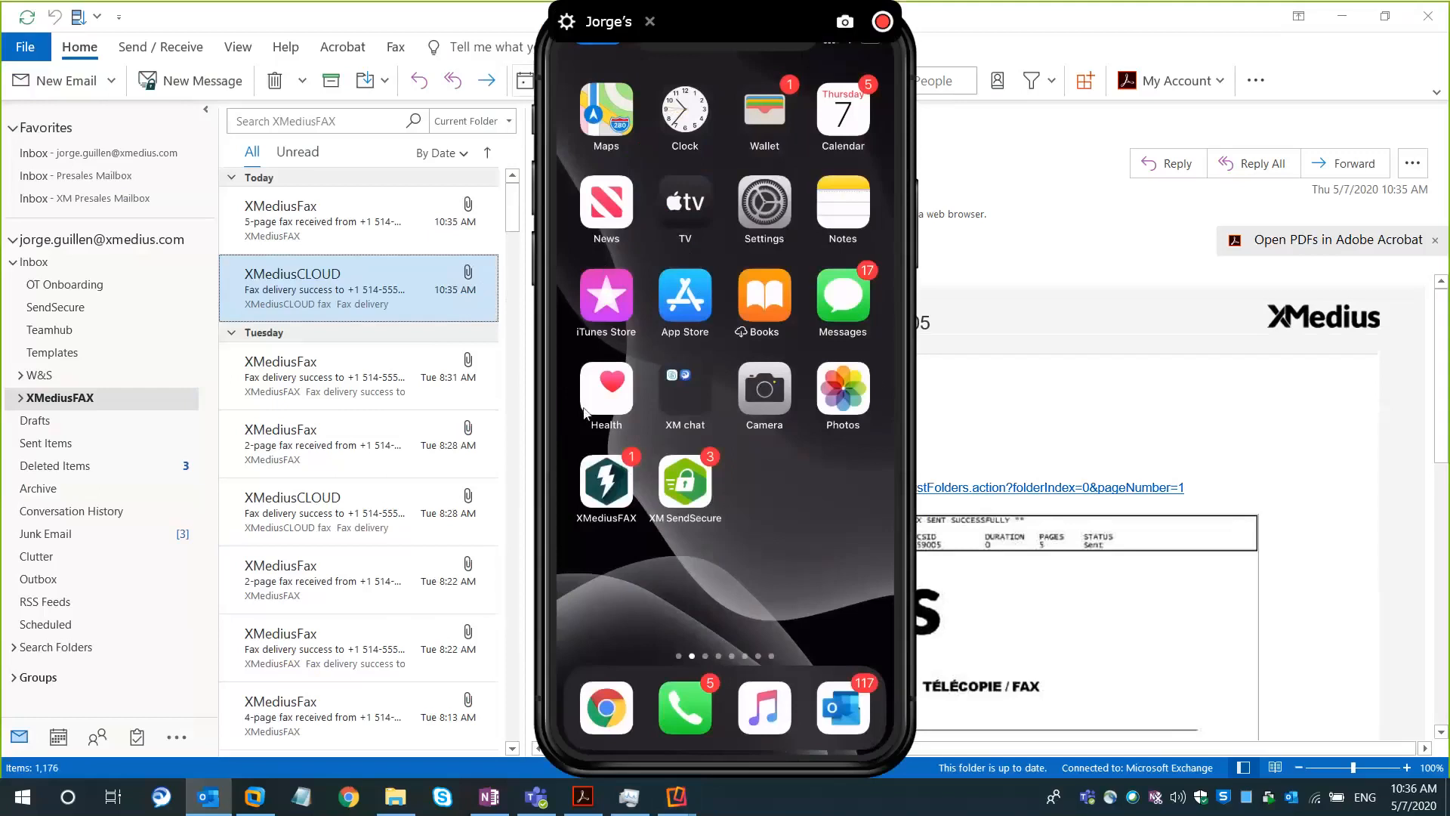
# Open the XMediusFAX app on the mirrored phone and close the Reflector 3 window
pyautogui.click(608, 489)
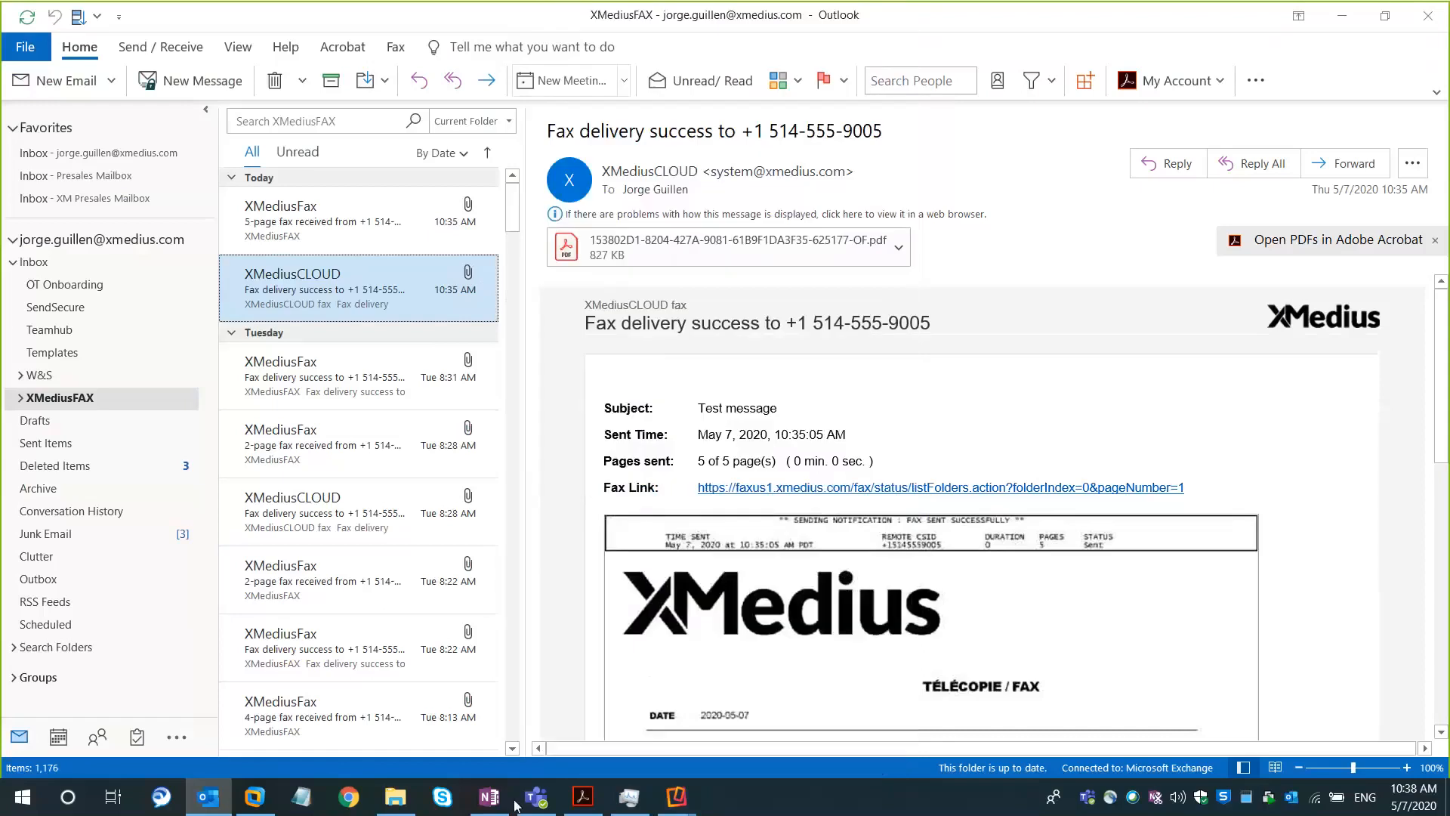
pyautogui.click(661, 807)
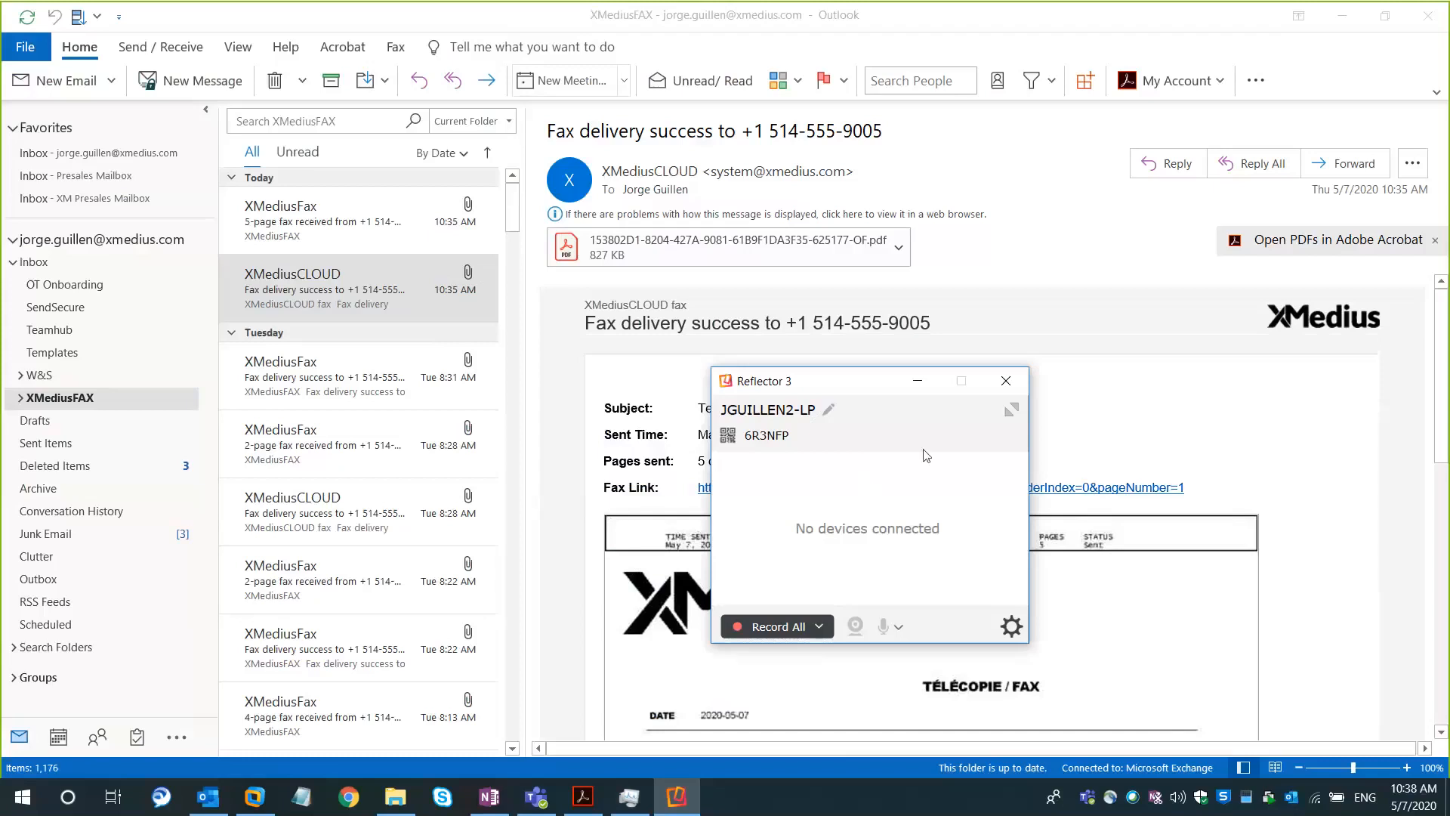
pyautogui.click(1004, 381)
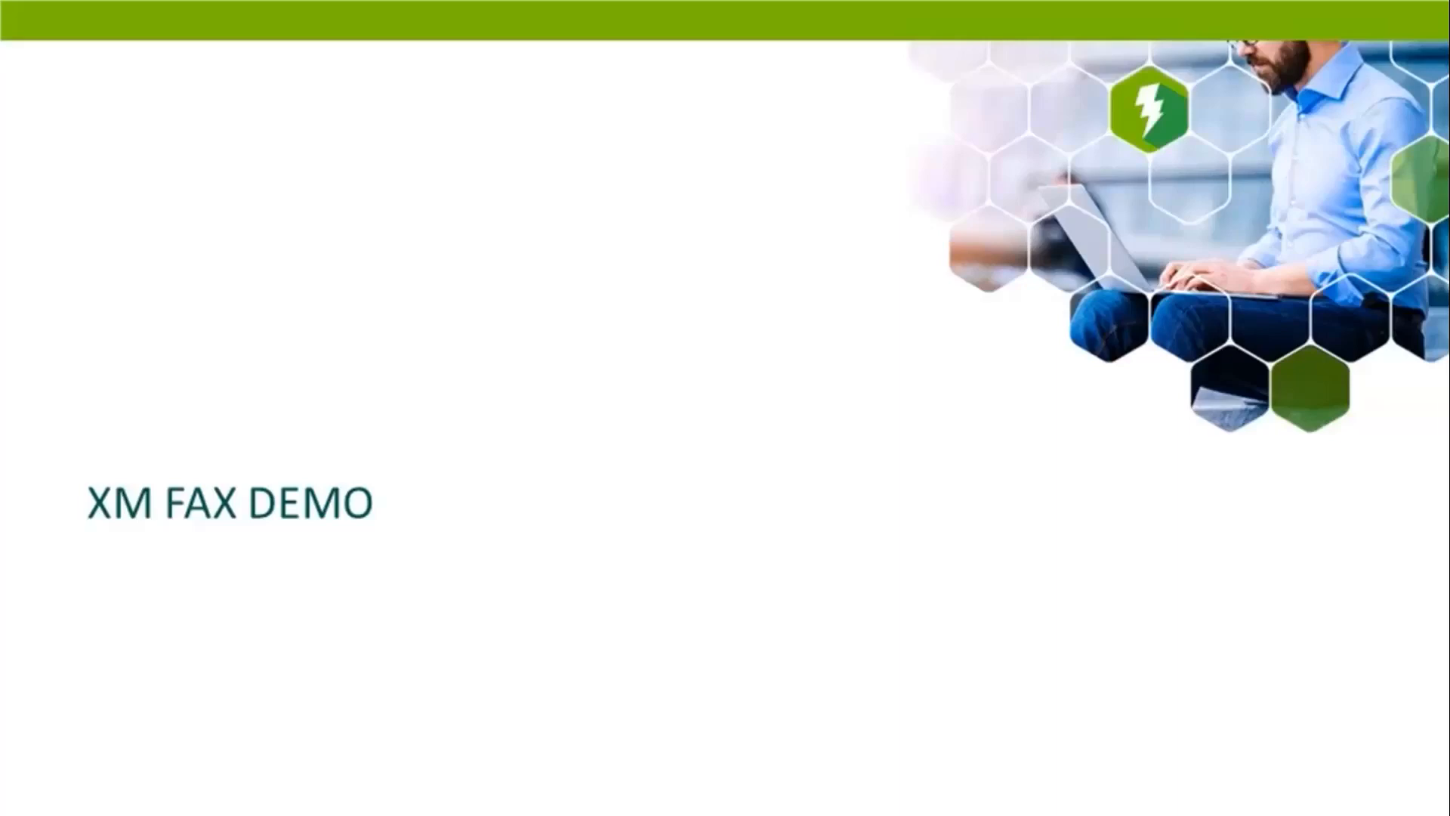
pyautogui.press('Right')
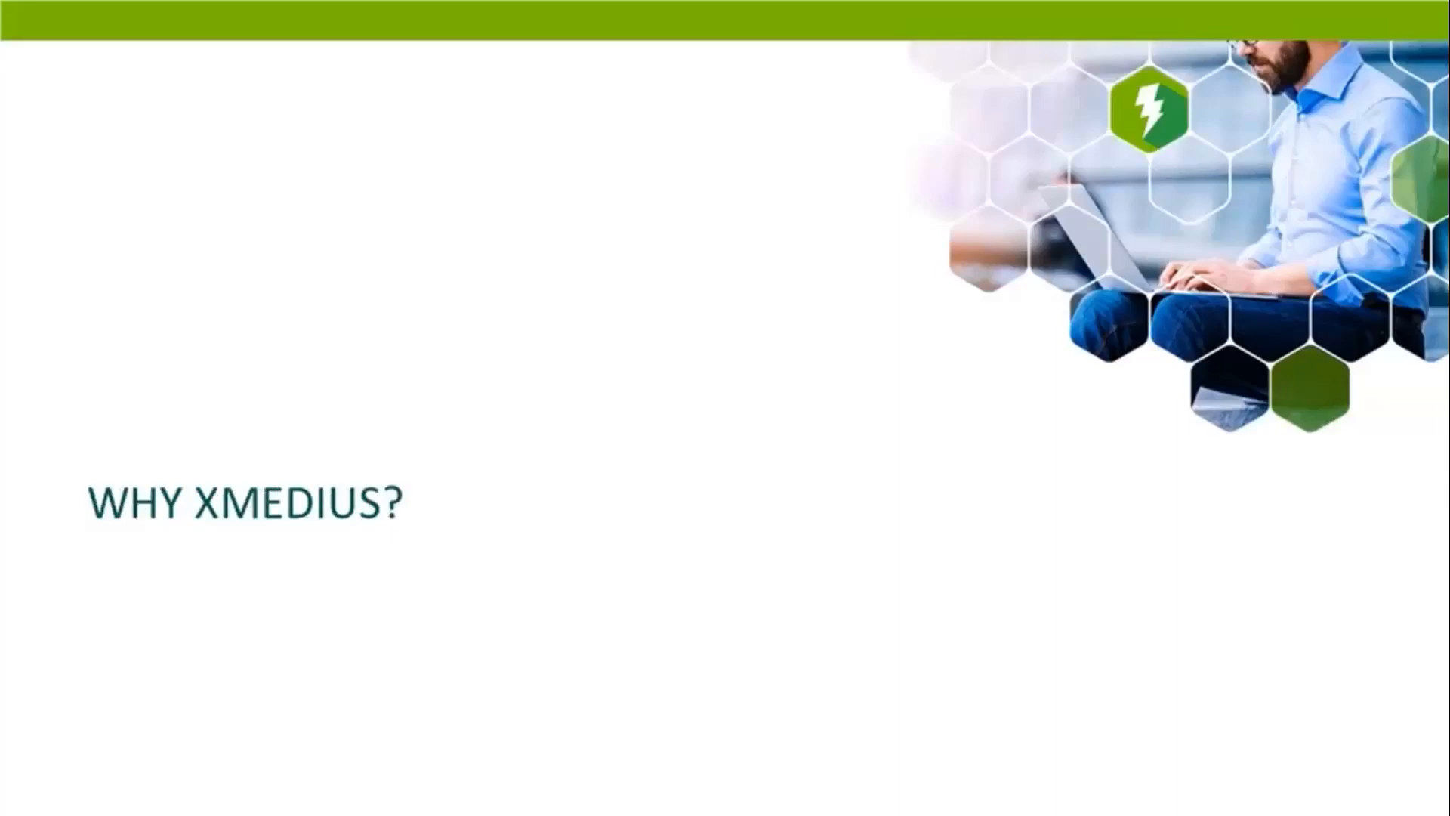
pyautogui.press('Right')
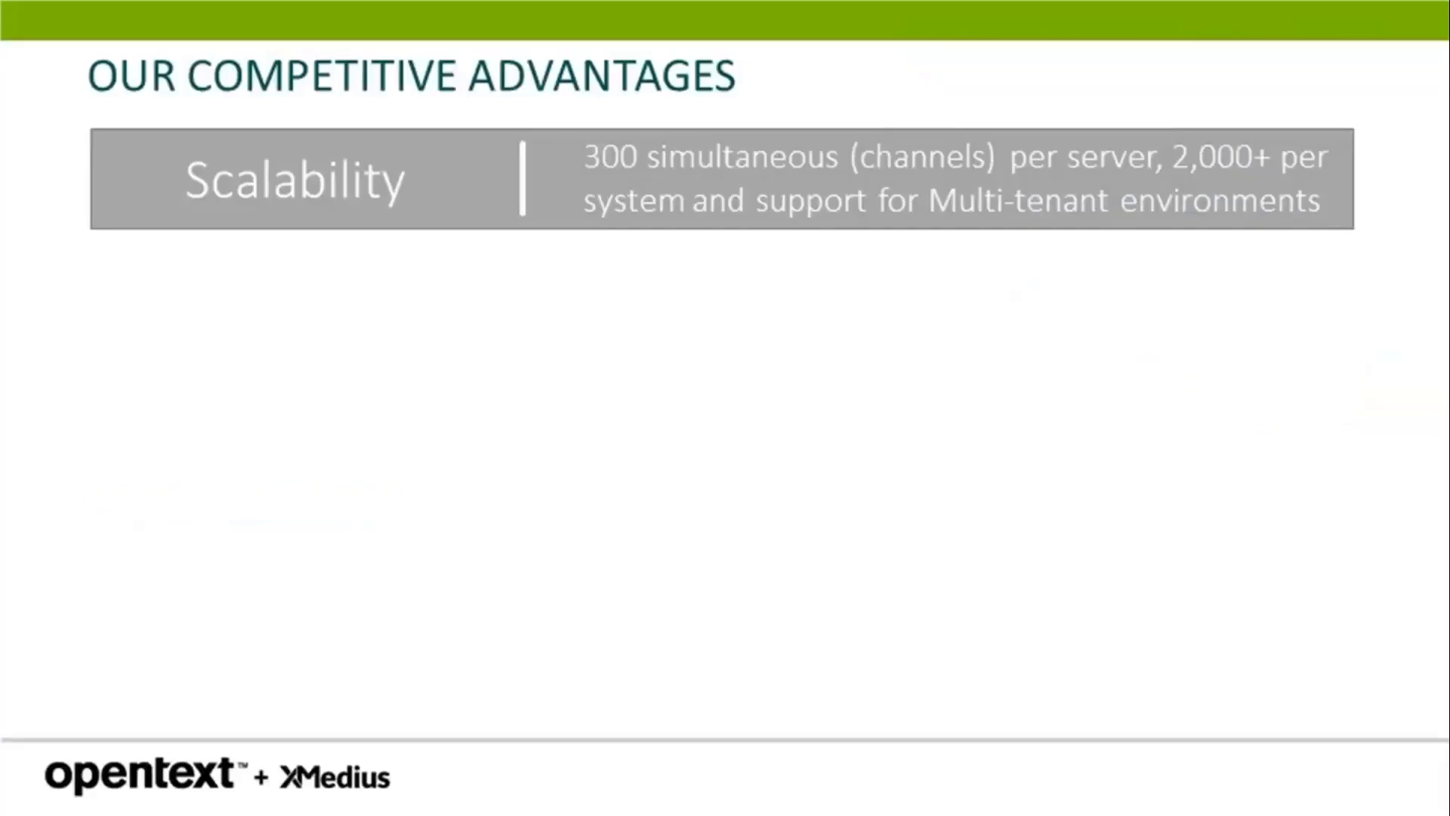